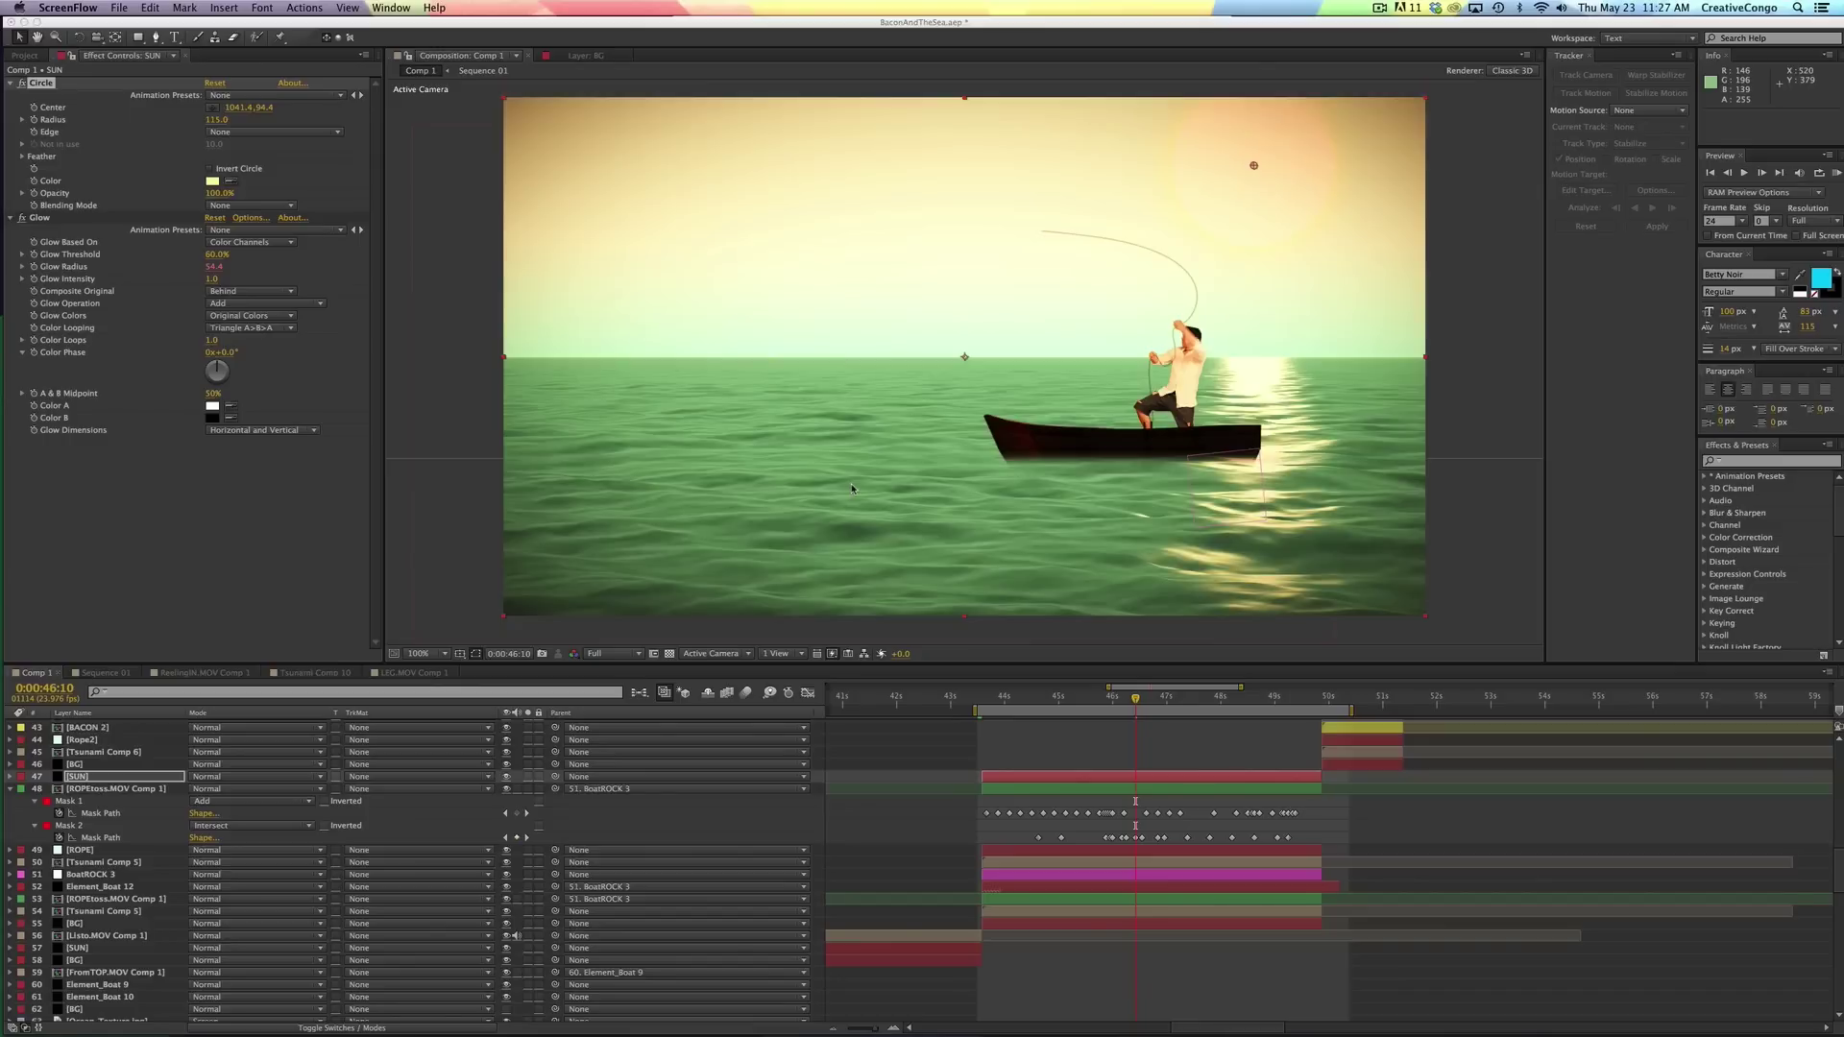
- Glance at the Pages shortcut notes, then return to After Effects
key(super+Tab)
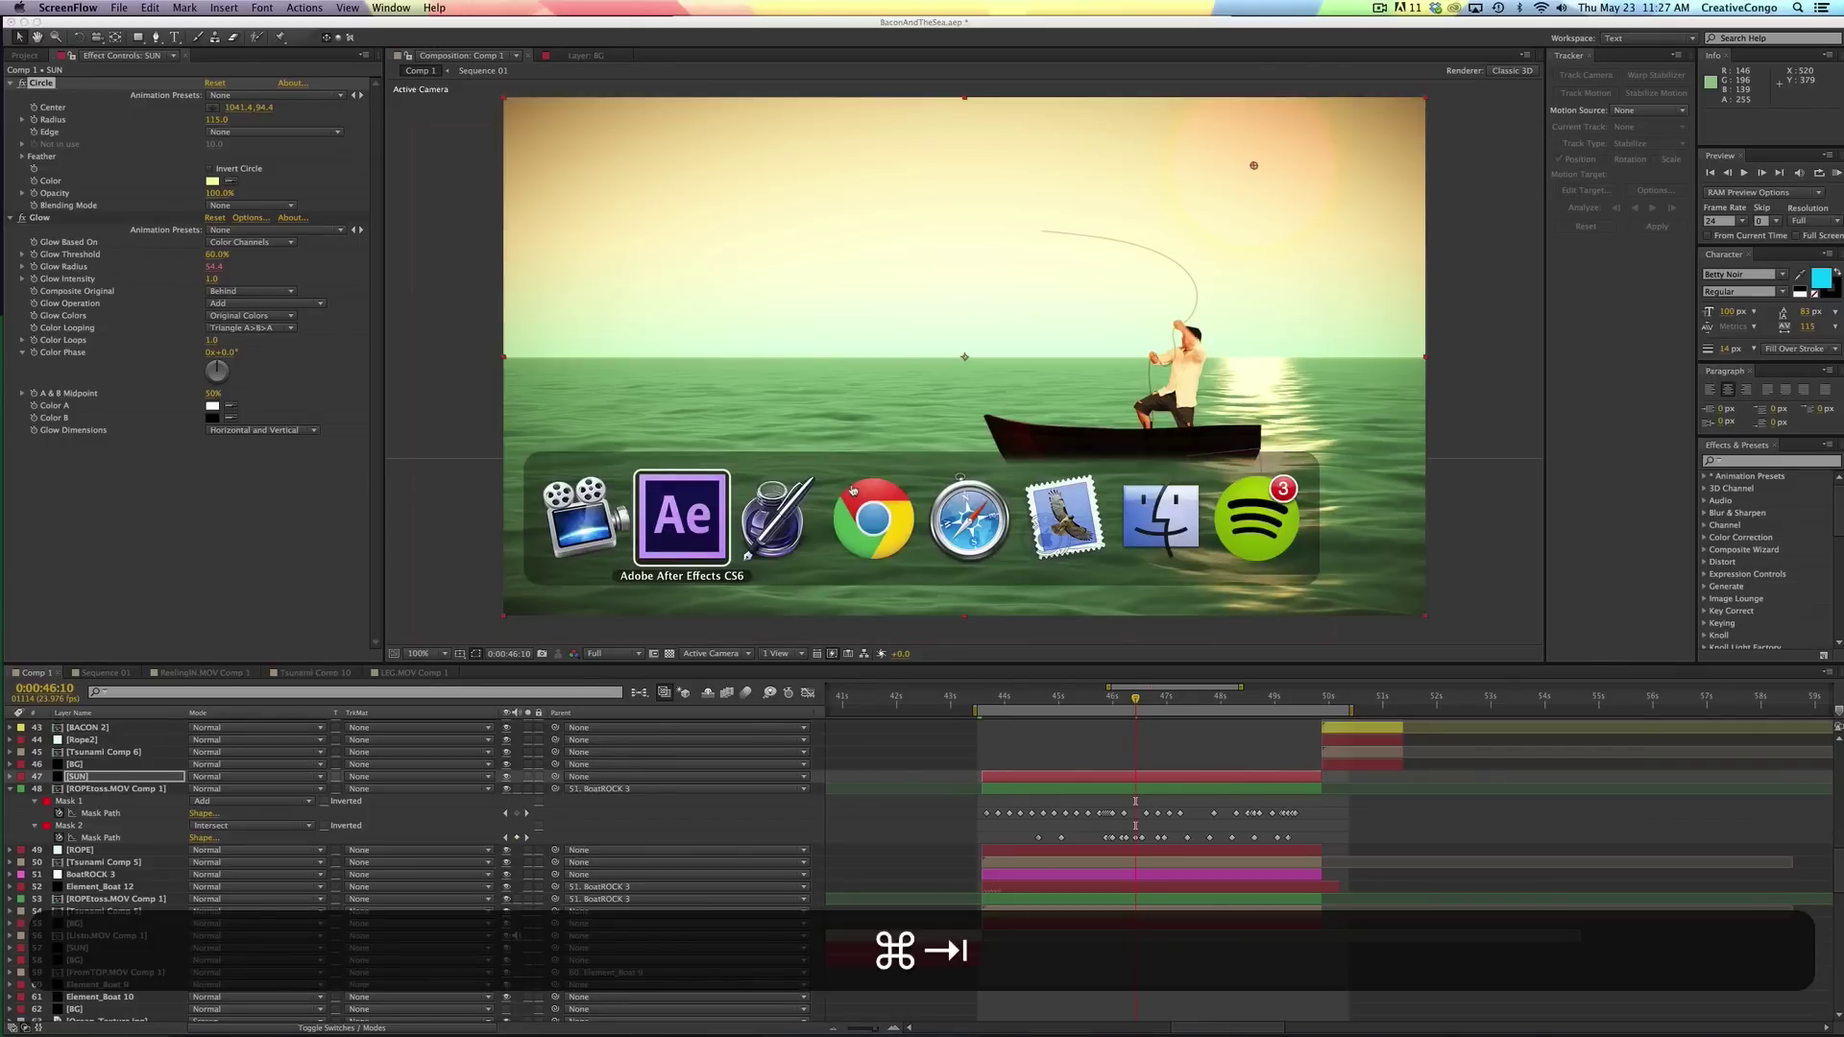
key(super+Tab)
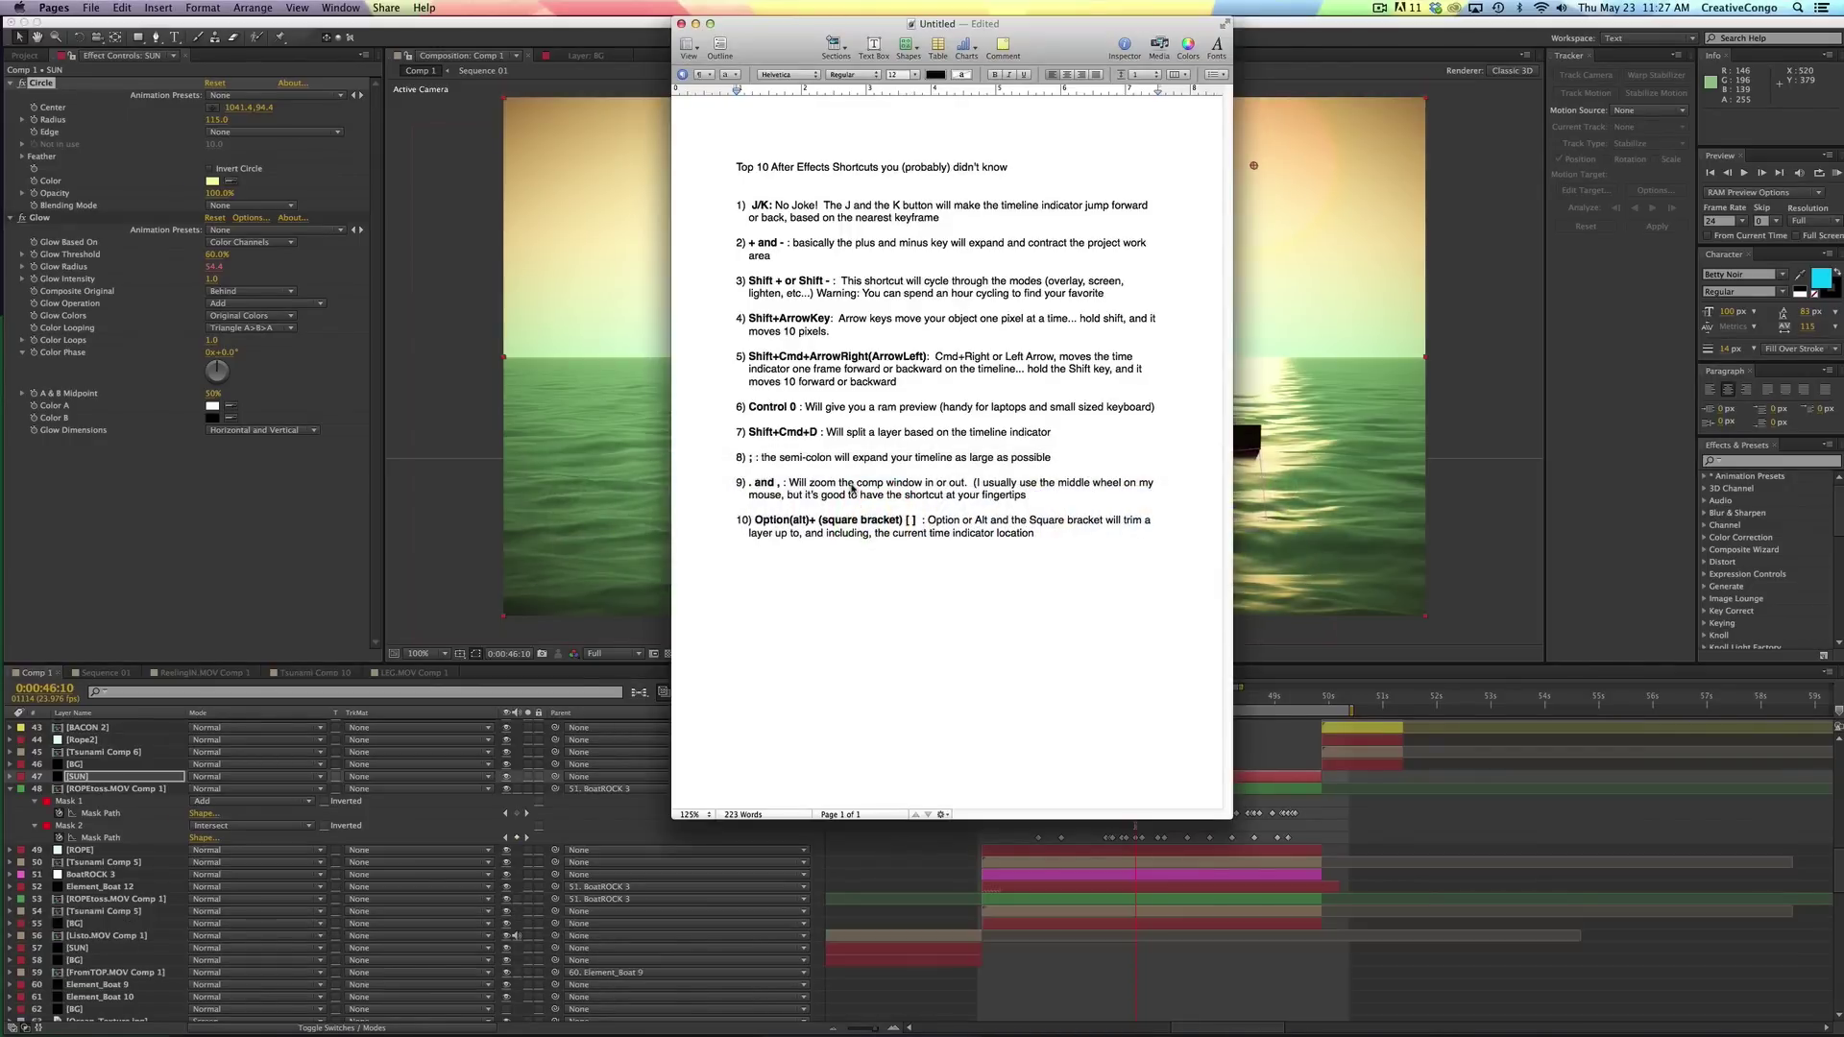
key(super+Tab)
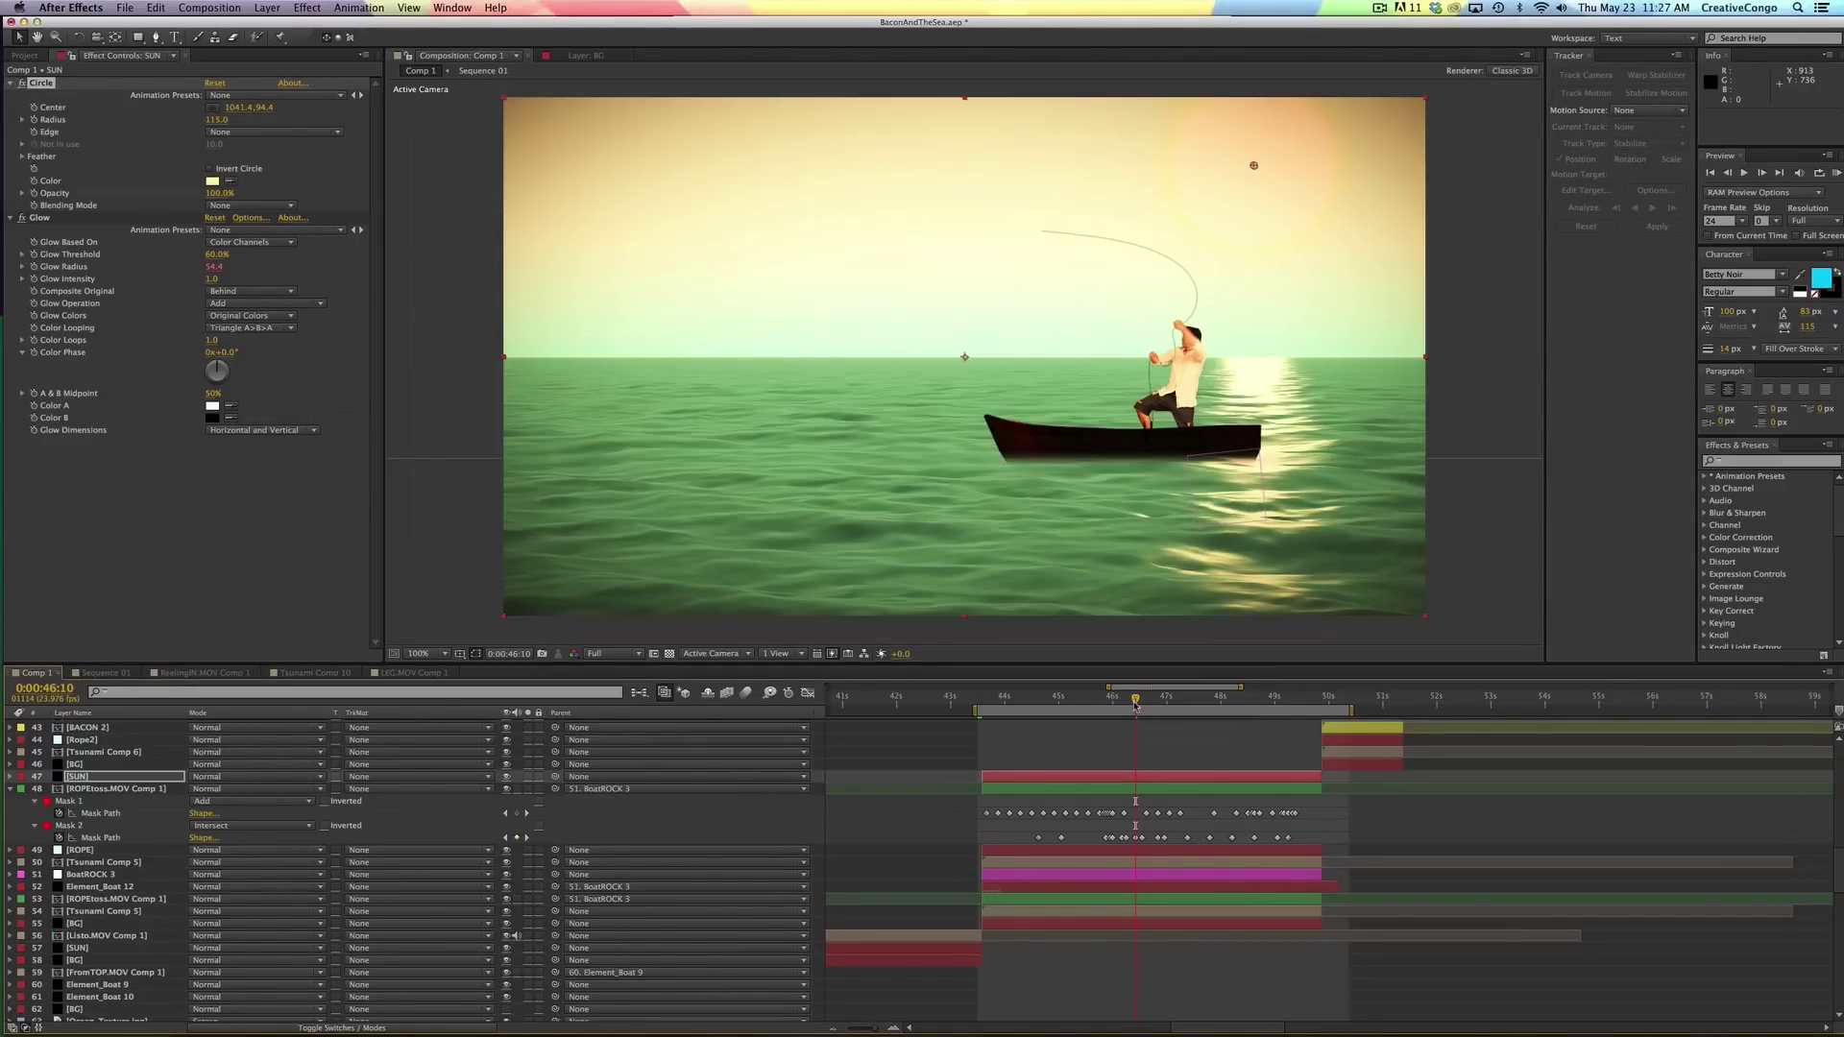
- Jump back and forth between neighbouring keyframes with J and K
key(k)
key(j)
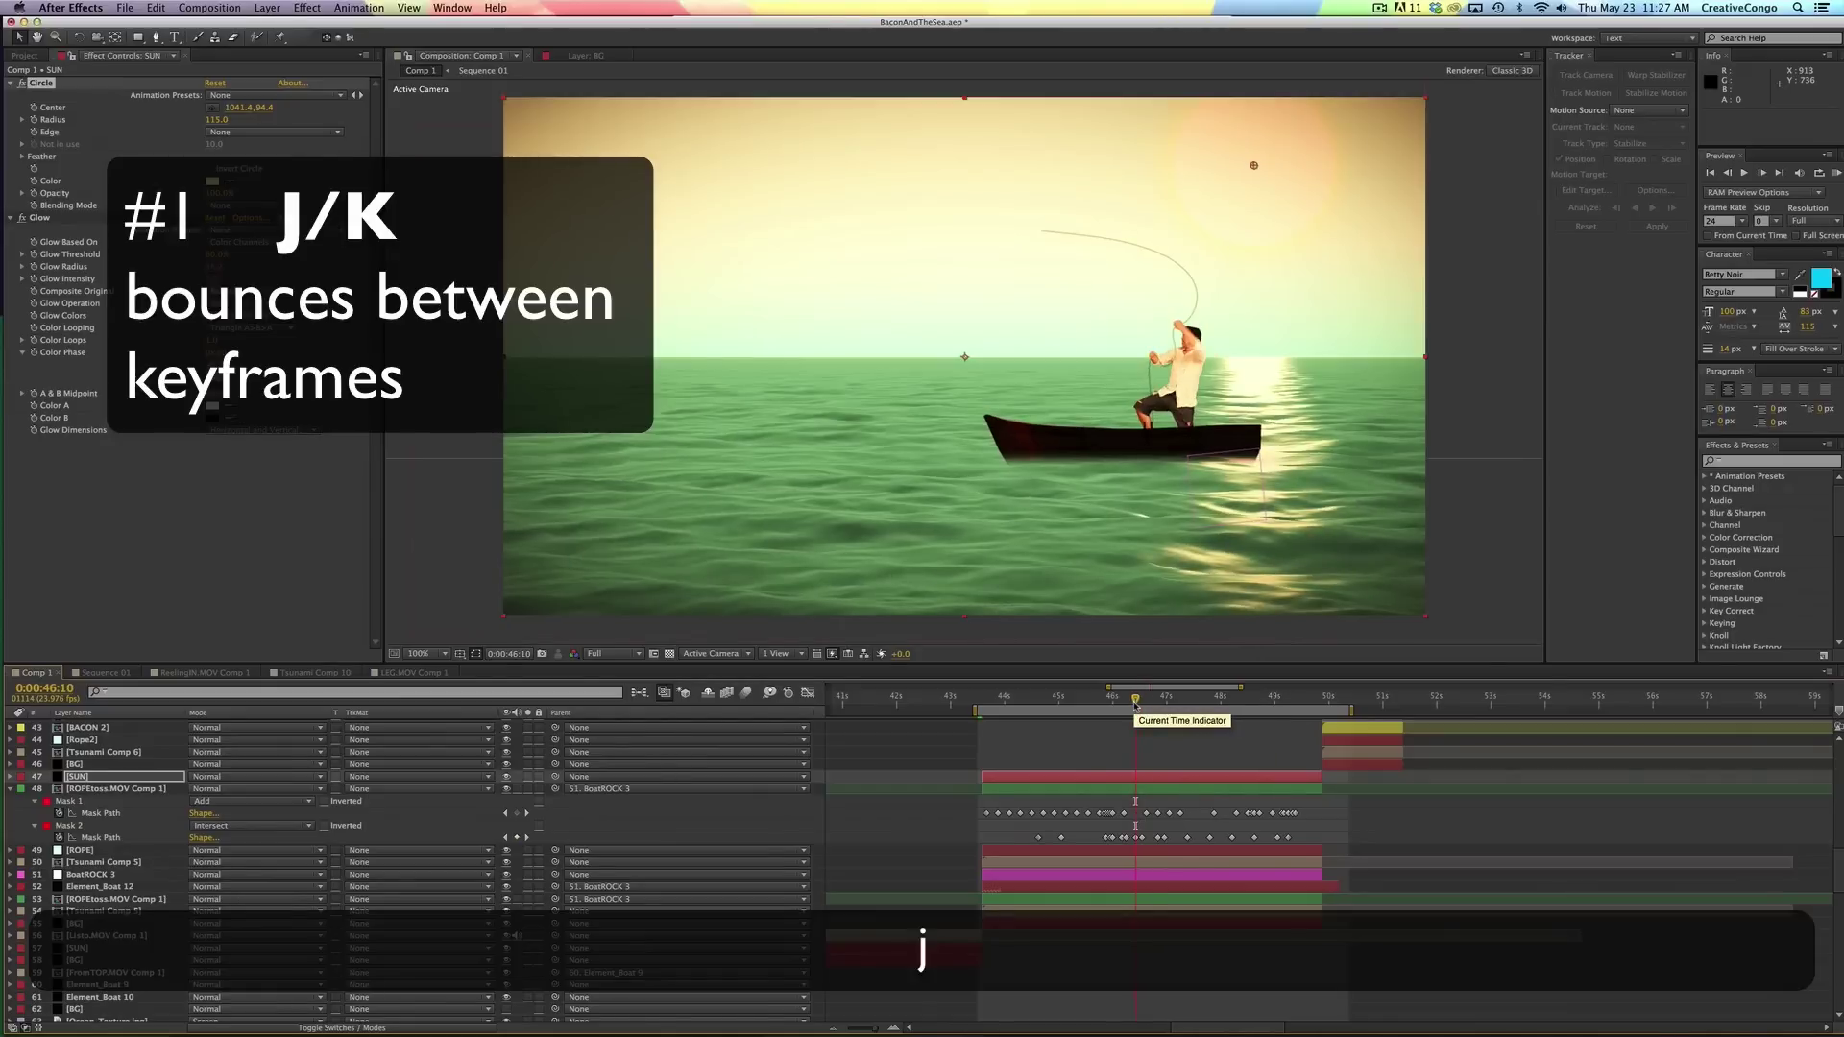
key(j)
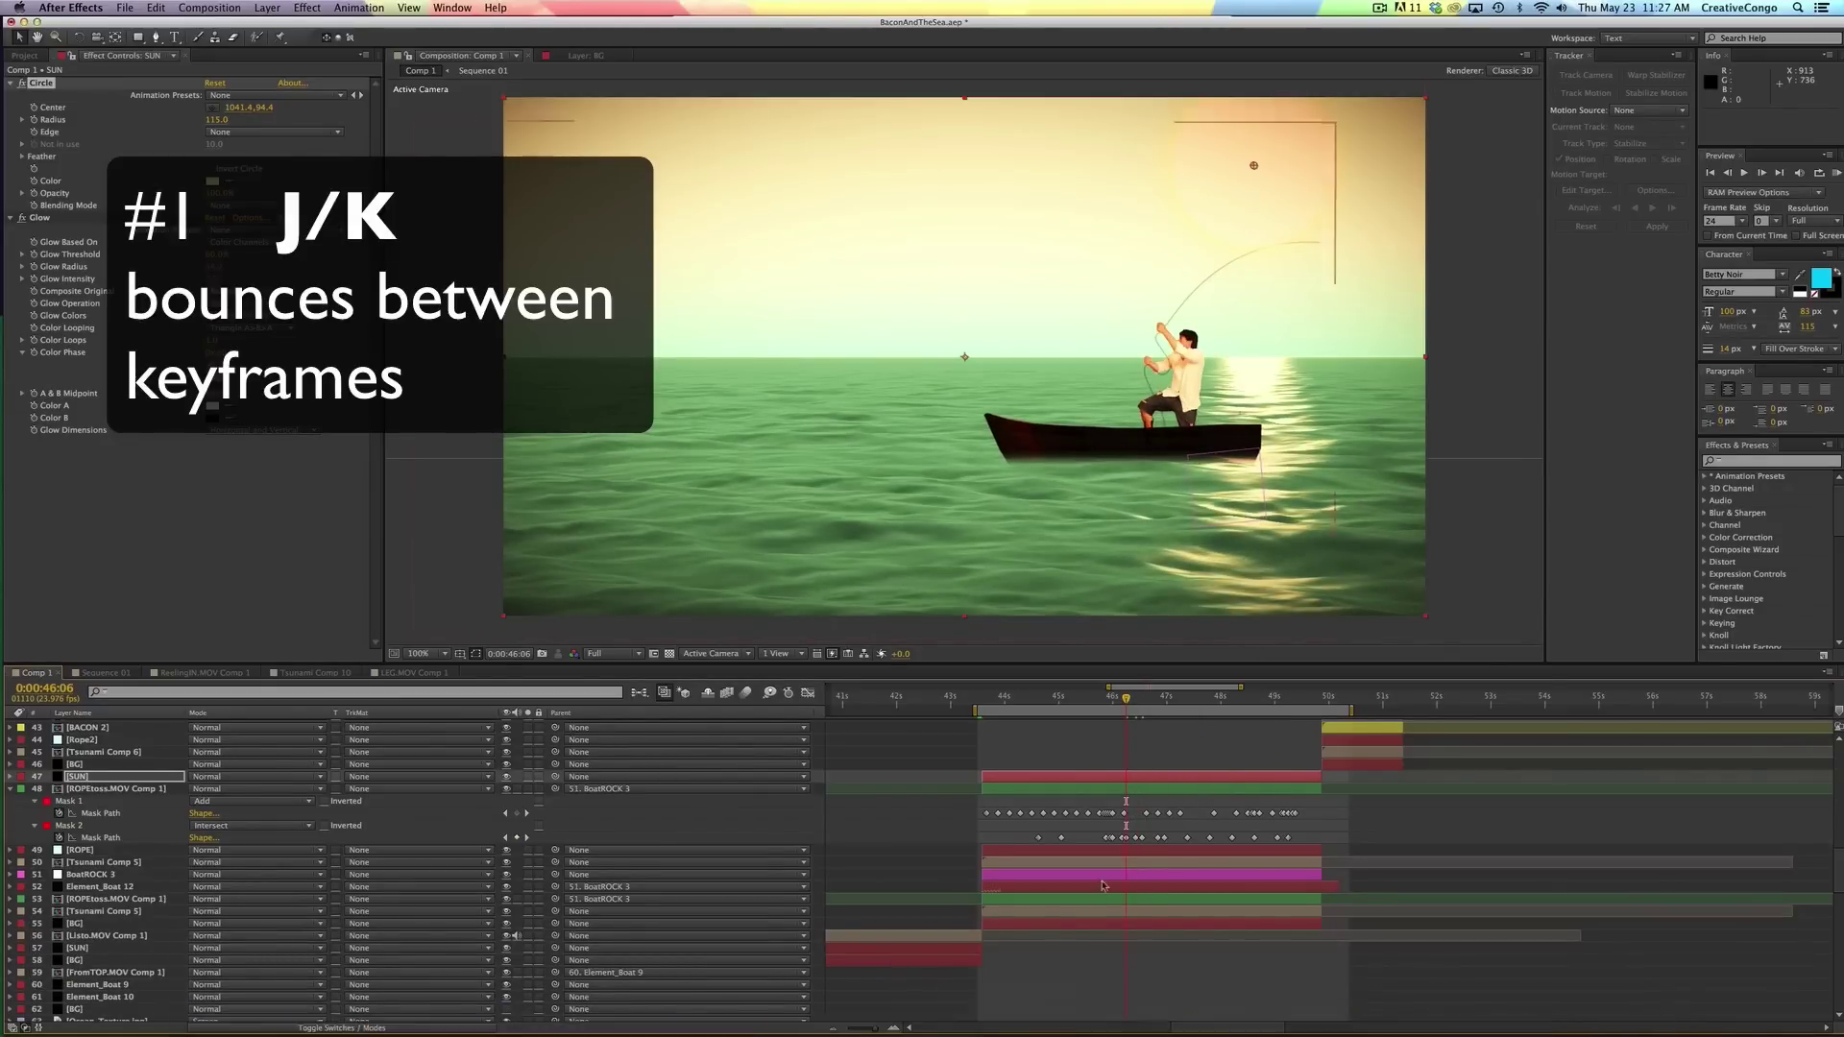
key(k)
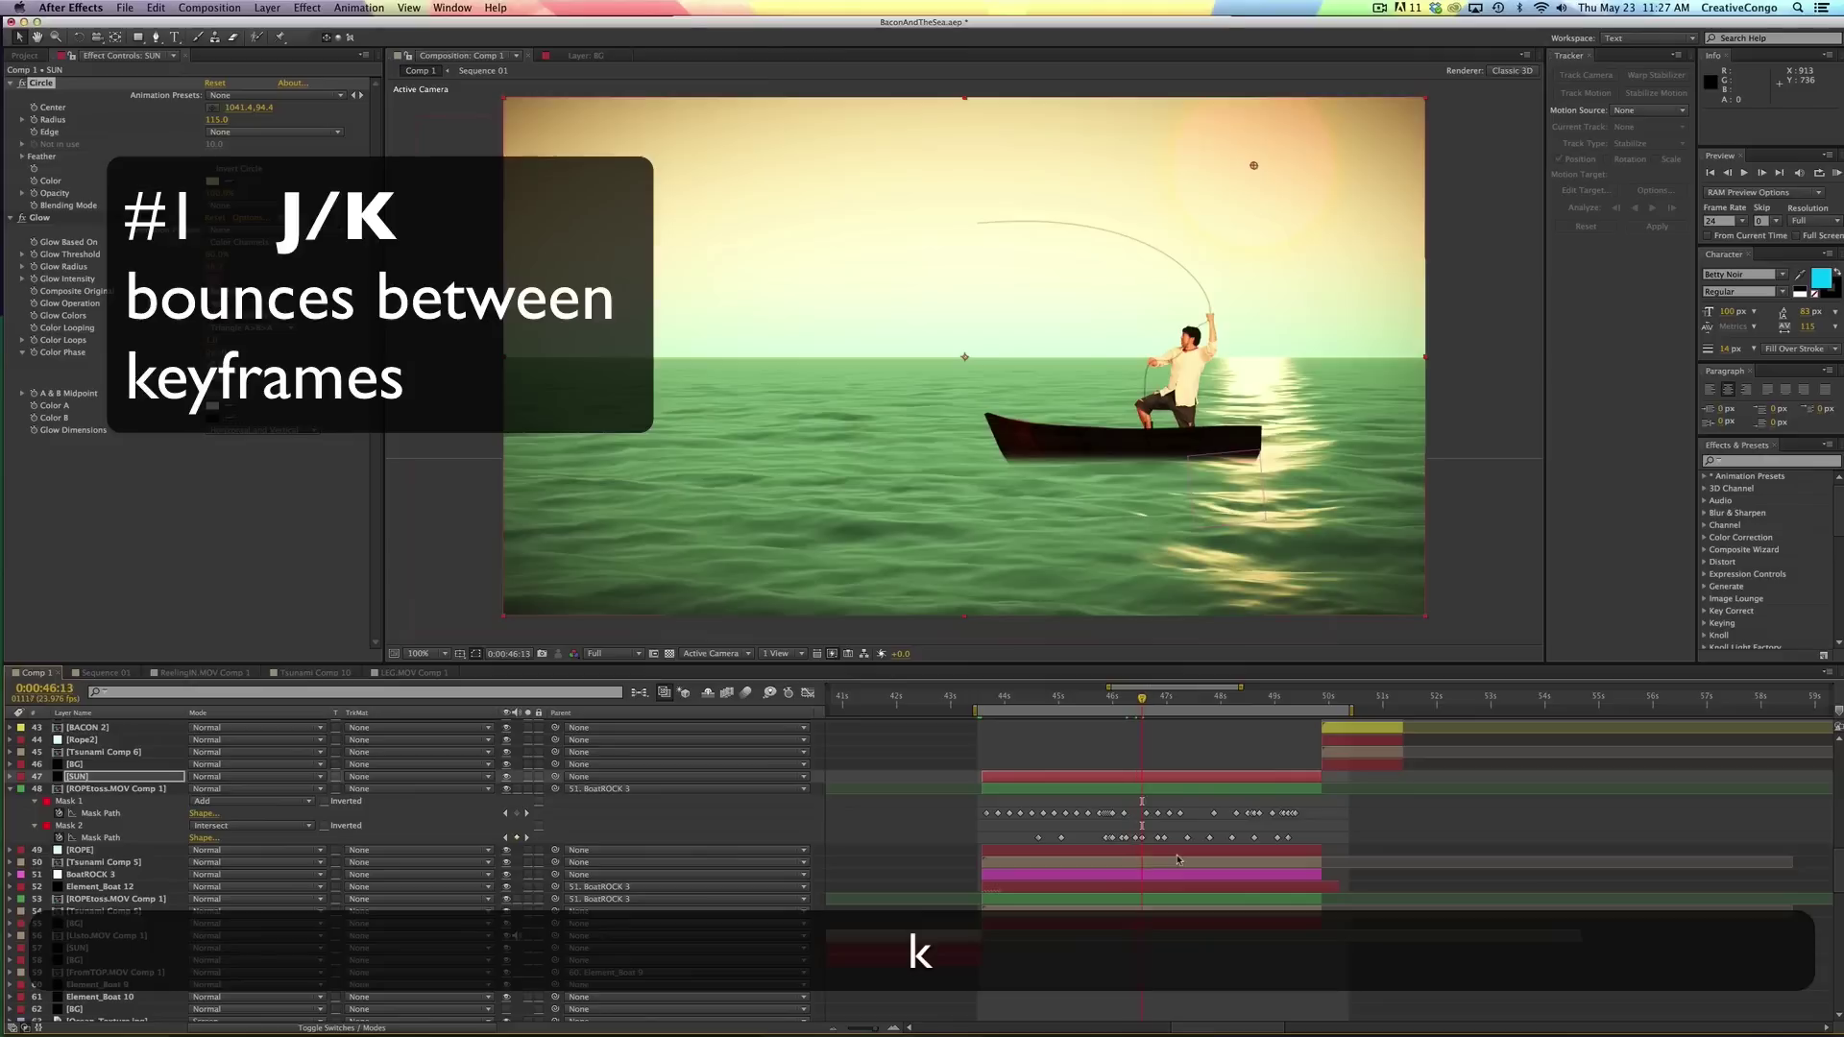
- Select the ROPEtoss layer and step through its Mask Path keyframes, landing on 0:00:46:15
click(1172, 788)
key(j)
key(k)
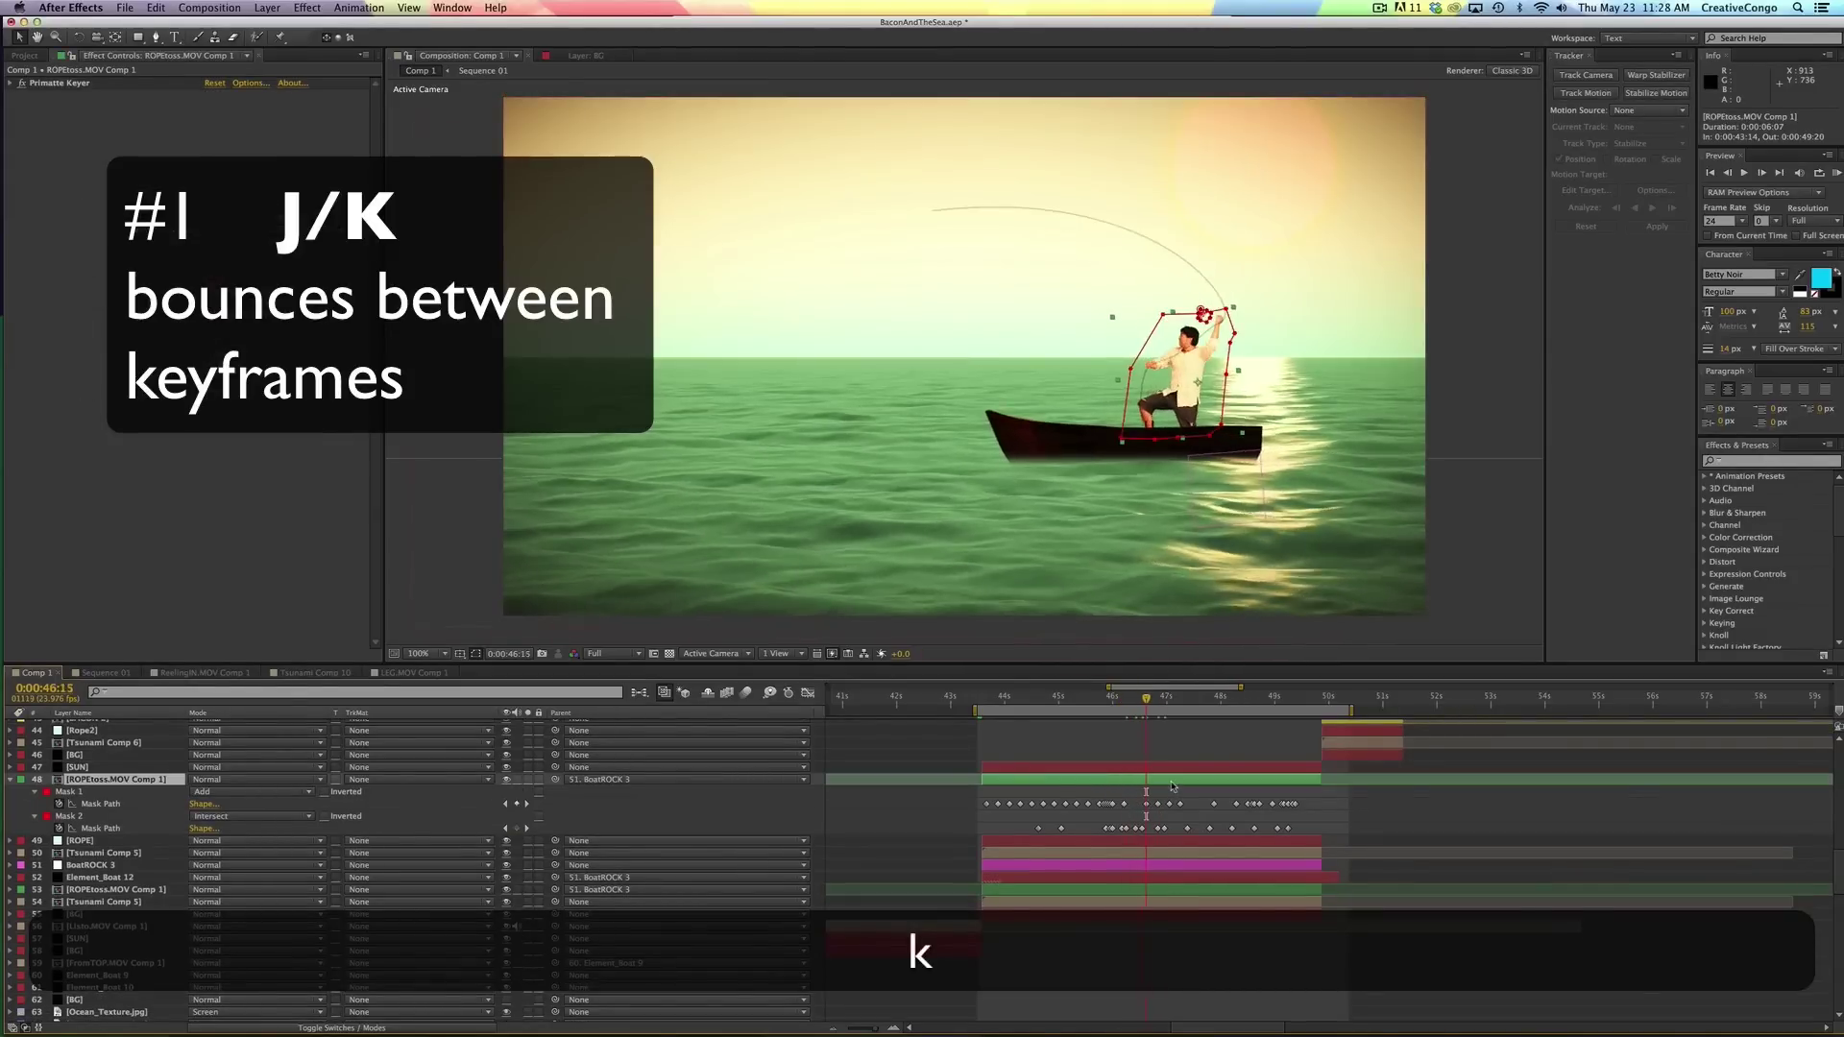
key(j)
key(k)
key(k)
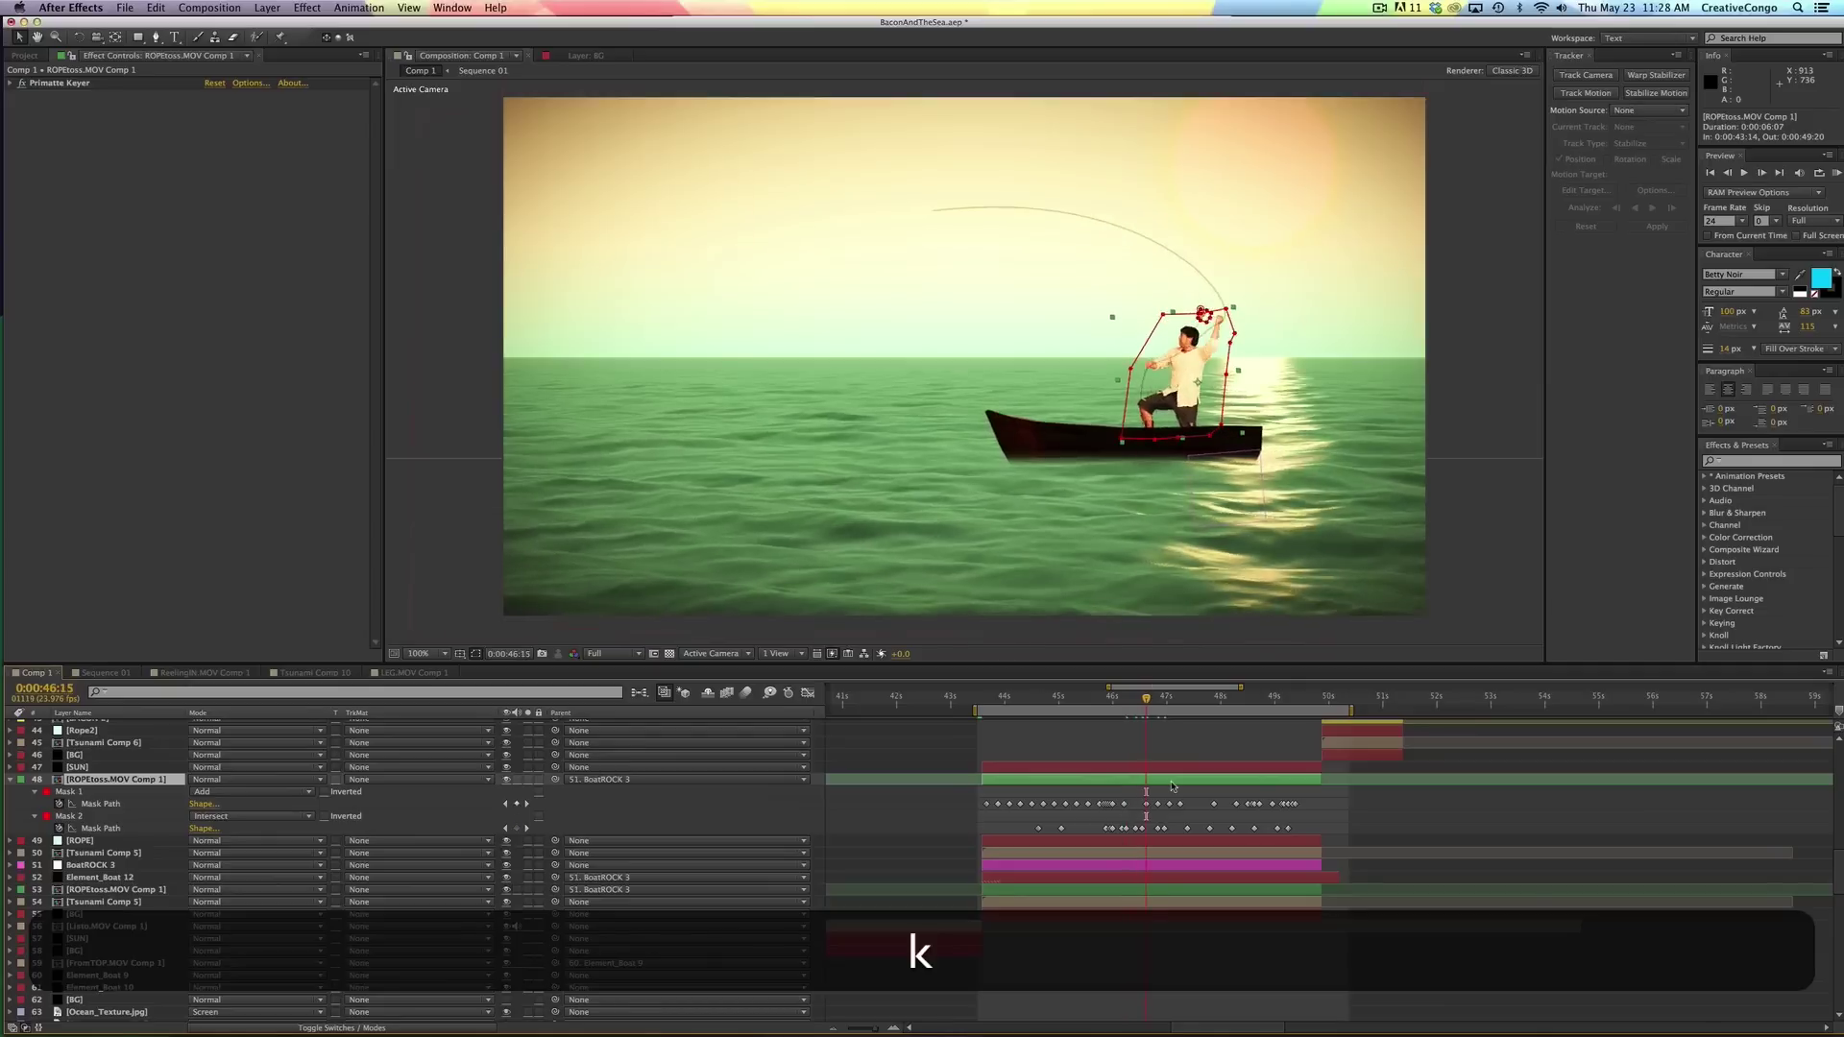
key(k)
key(j)
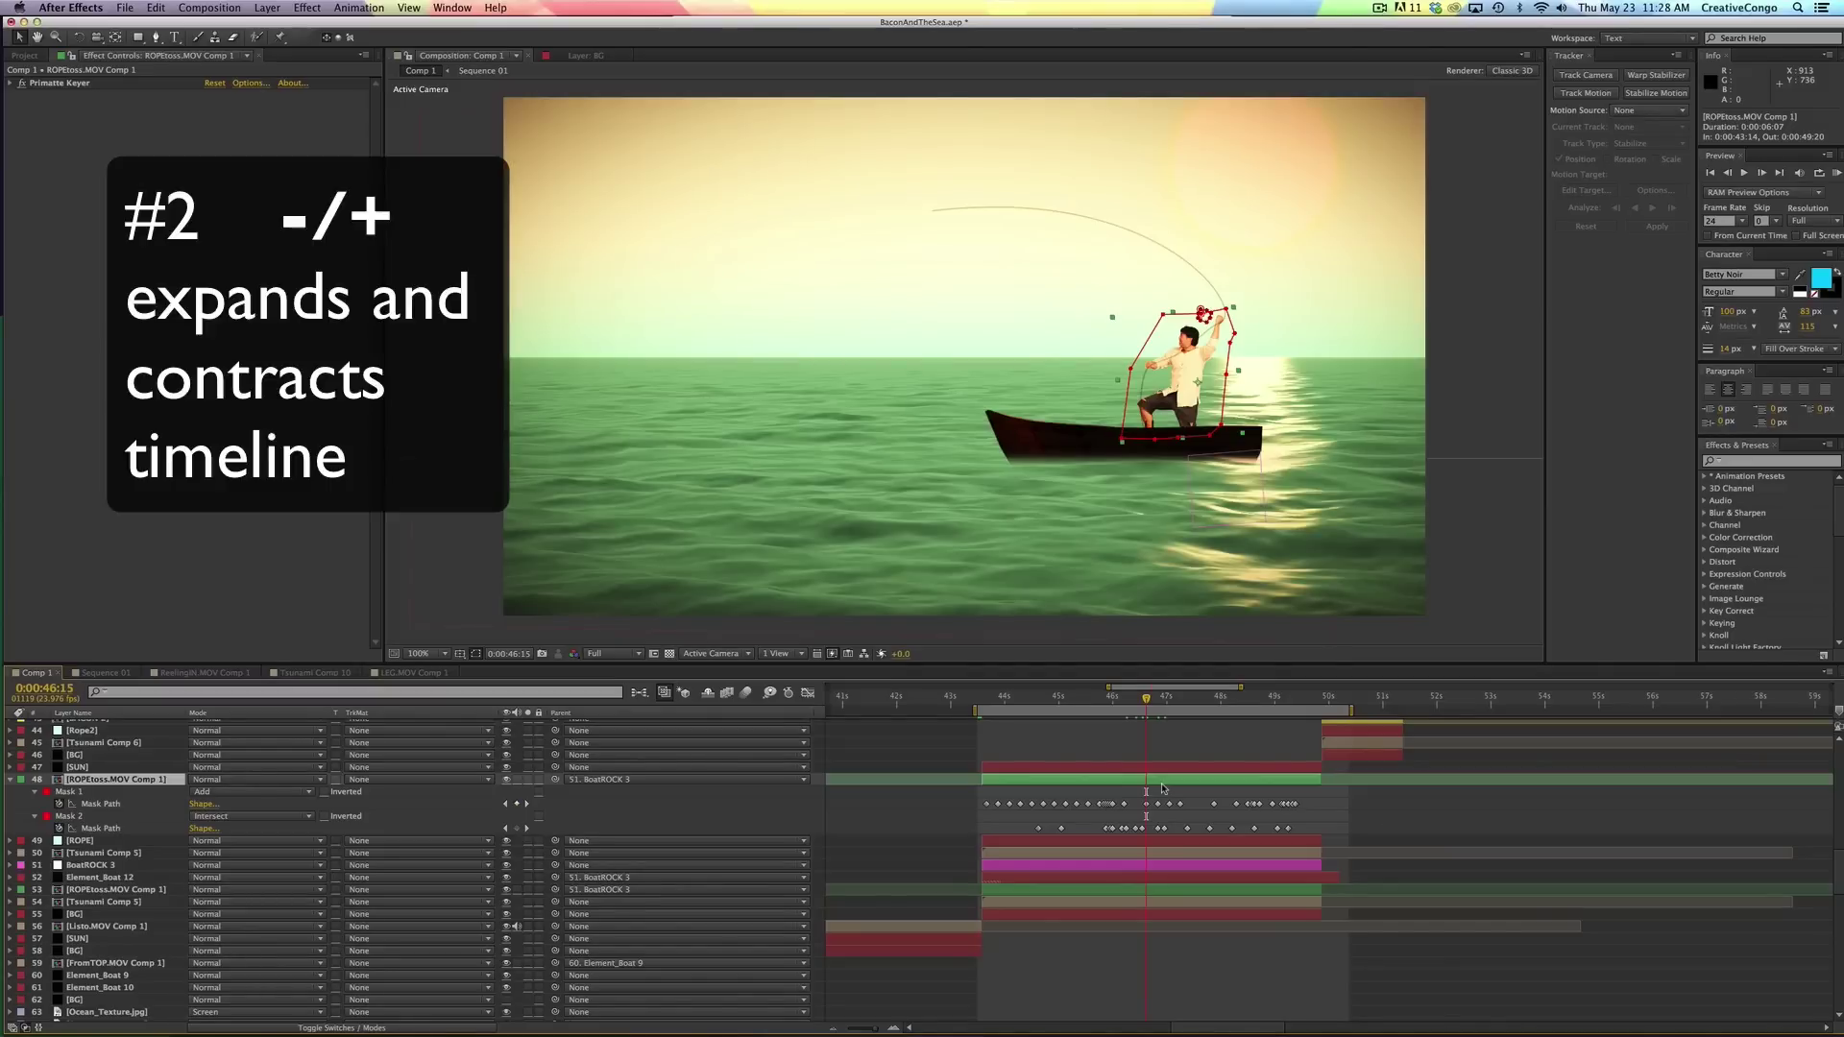
- Zoom the timeline with =, - and the zoom slider to about 41–53 seconds, then select layer 53
key(equal)
key(equal)
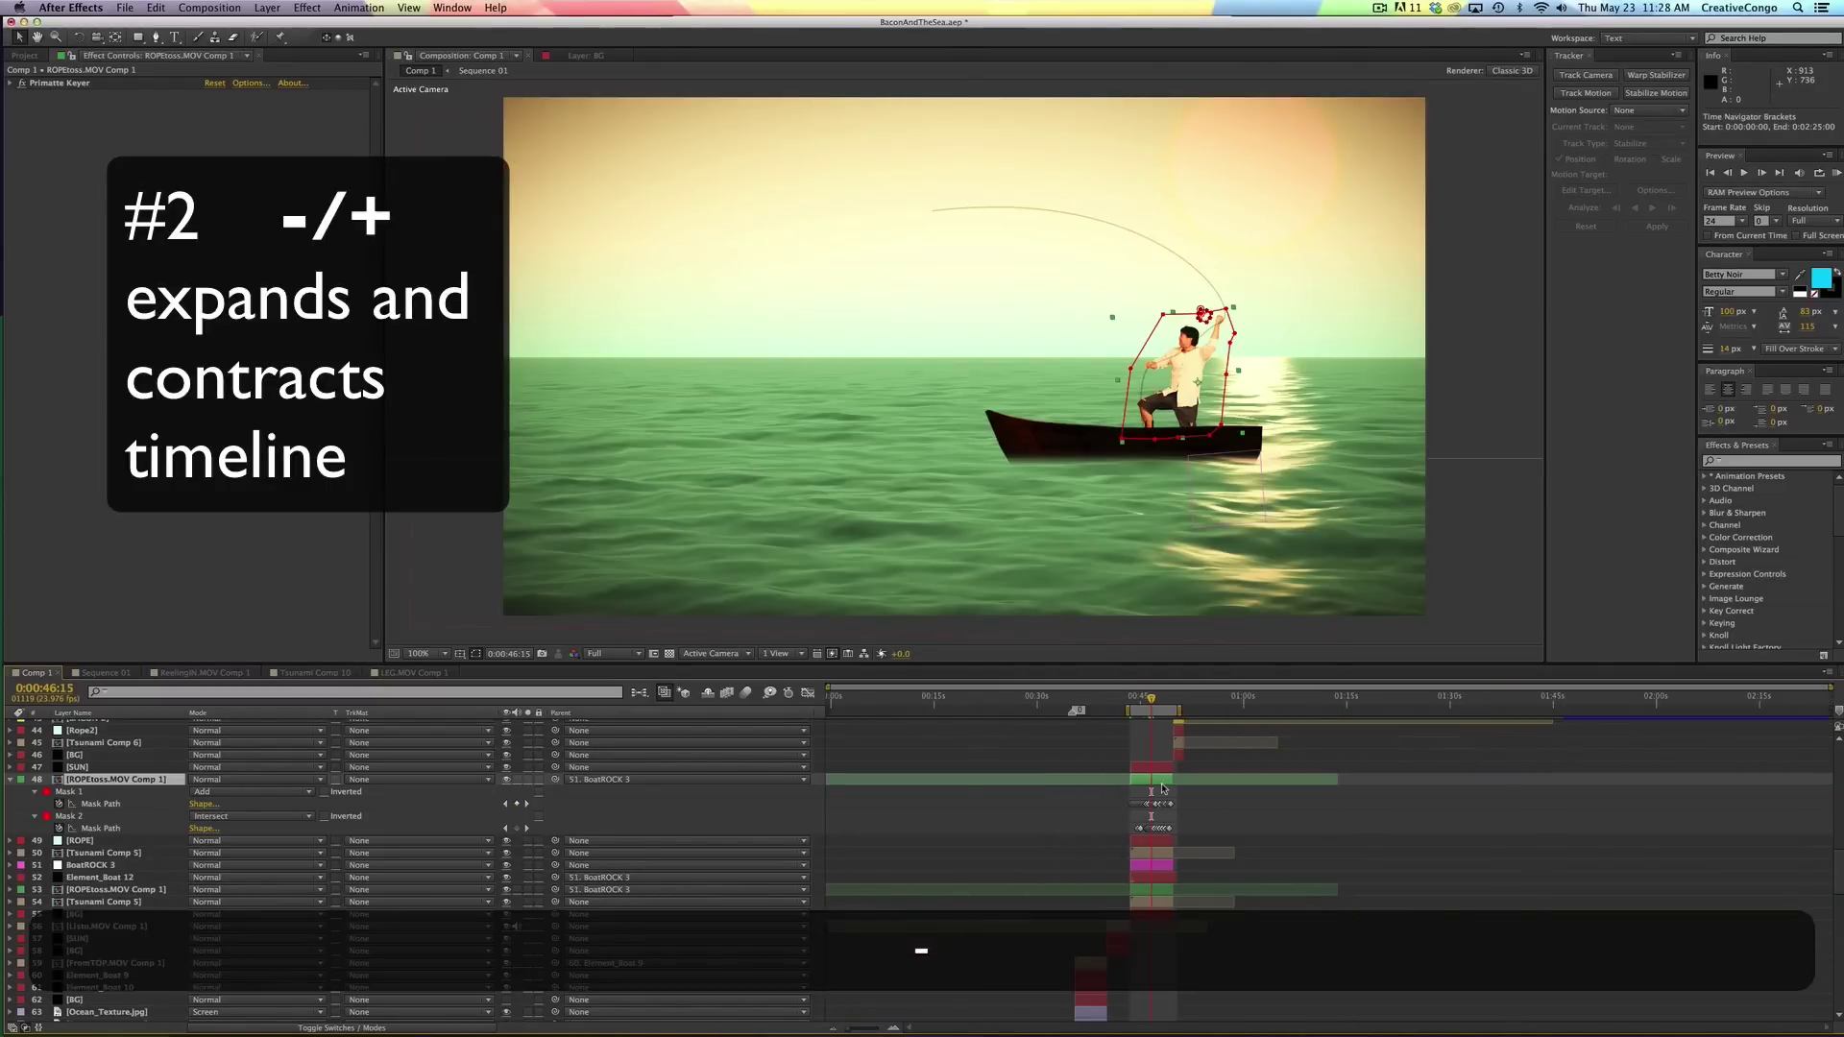
key(equal)
key(equal)
key(minus)
key(minus)
key(minus)
key(minus)
key(minus)
key(minus)
drag(846, 1033, 874, 1029)
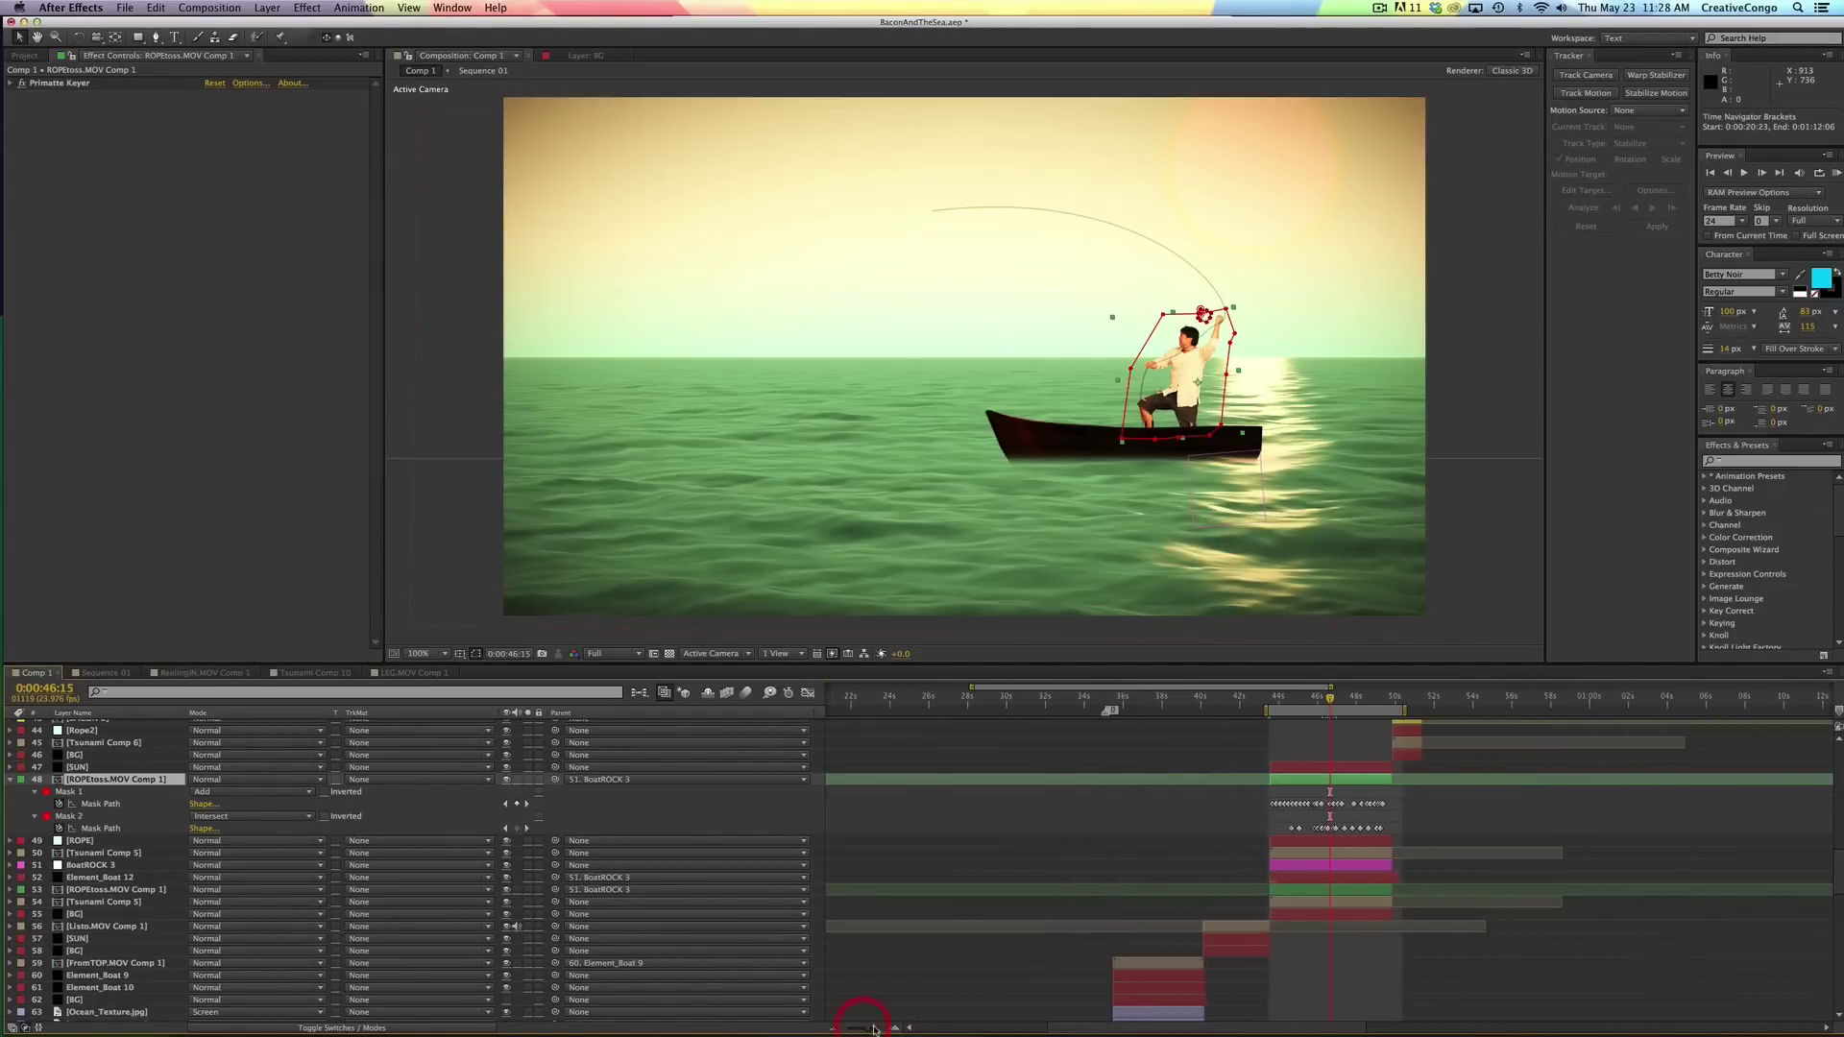
key(equal)
key(equal)
key(minus)
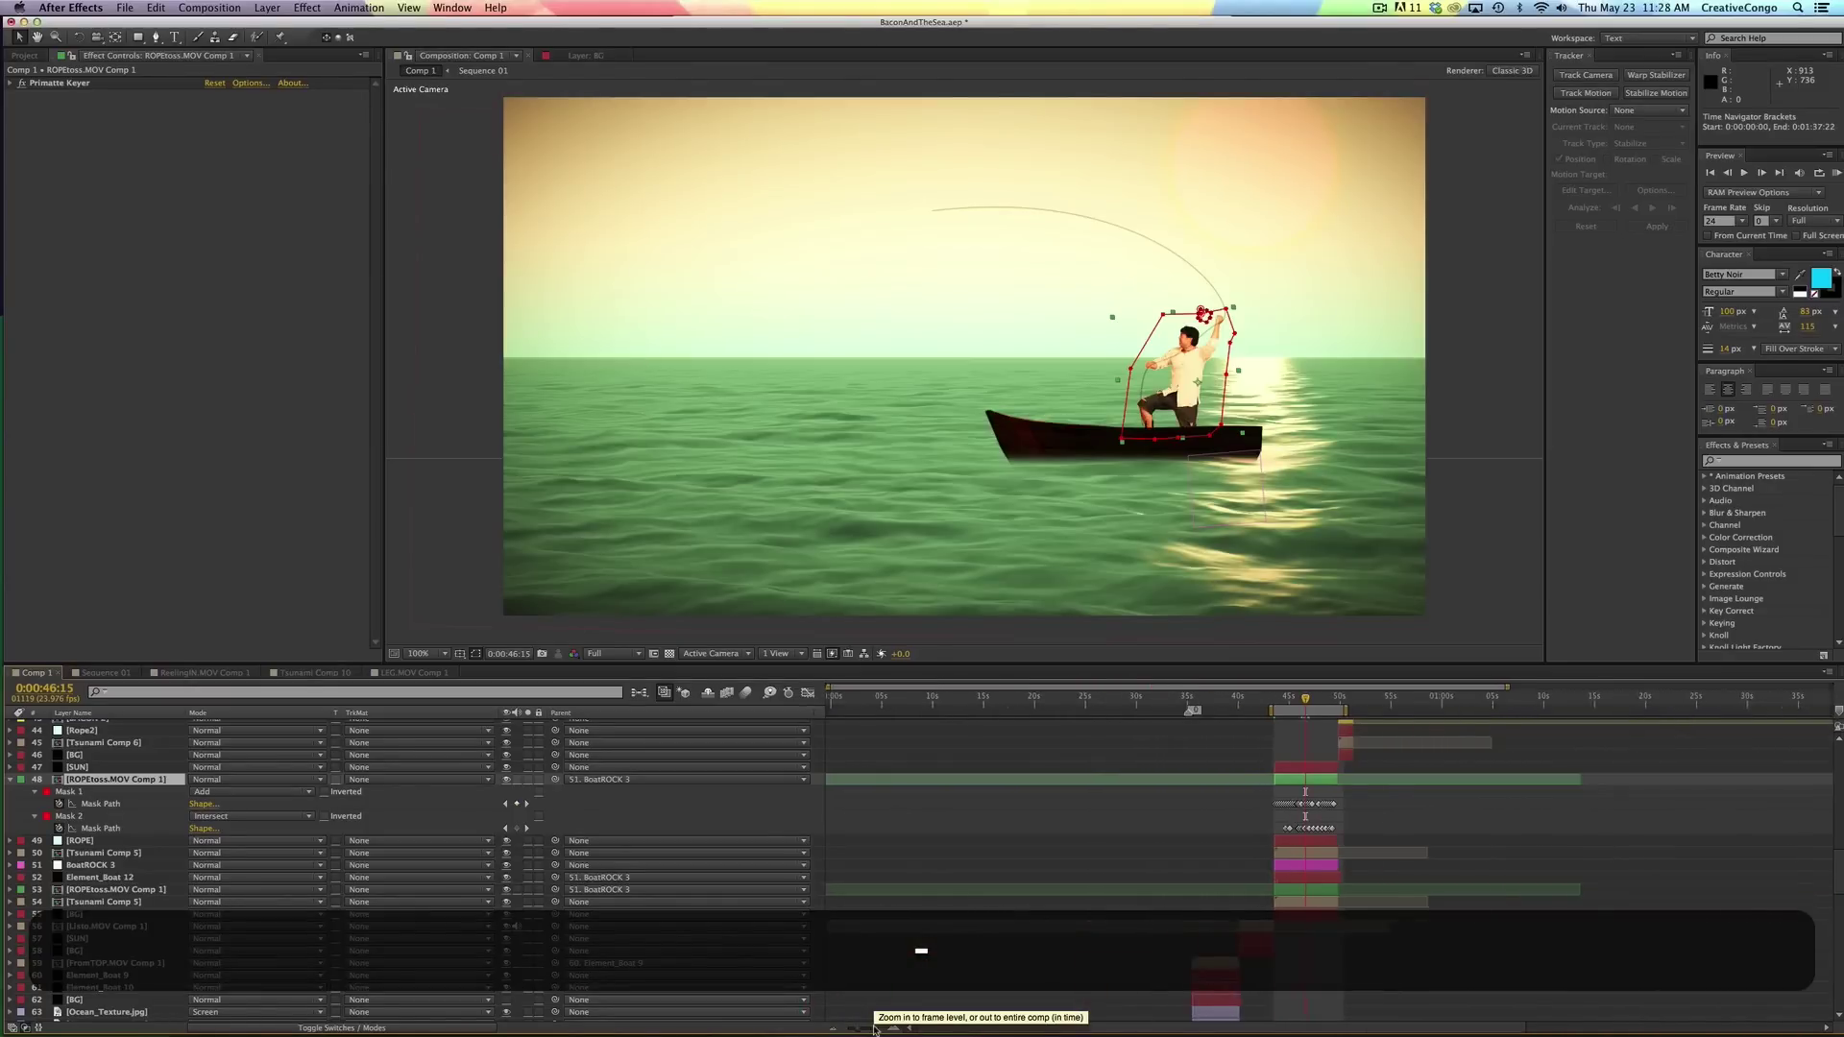
key(equal)
click(21, 893)
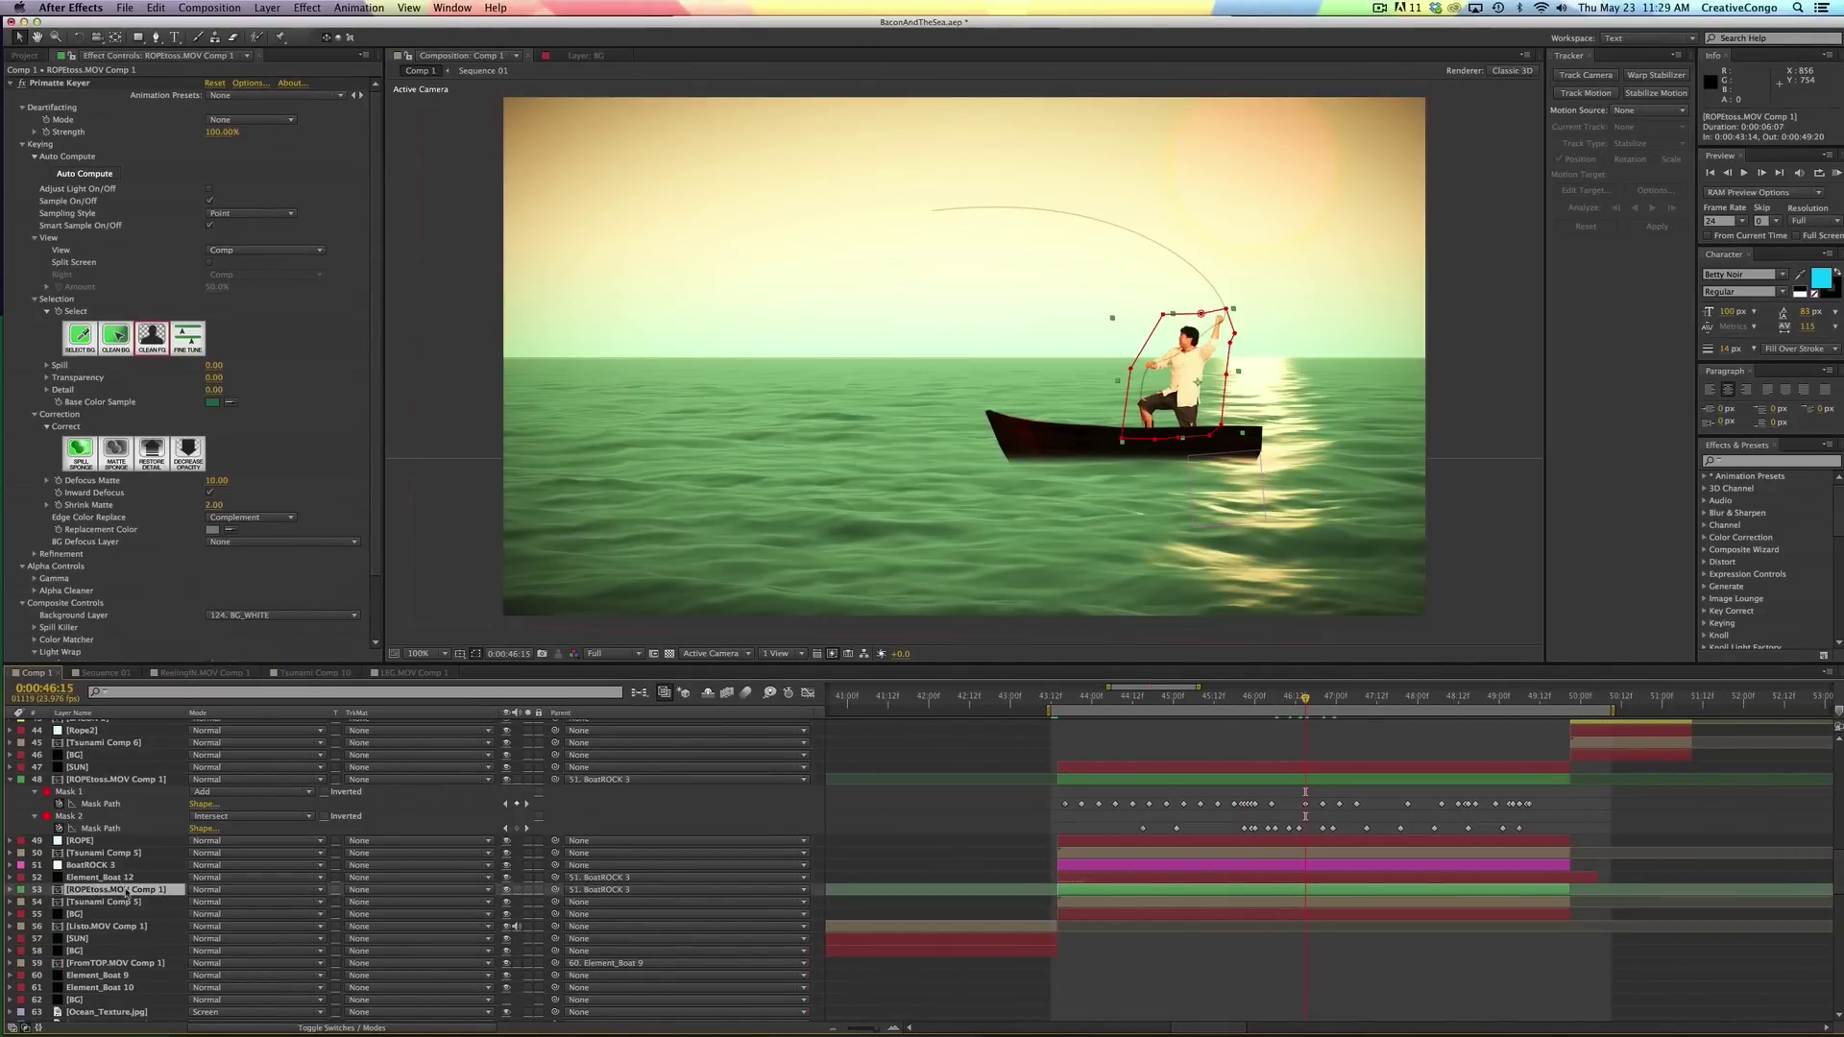
key(shift)
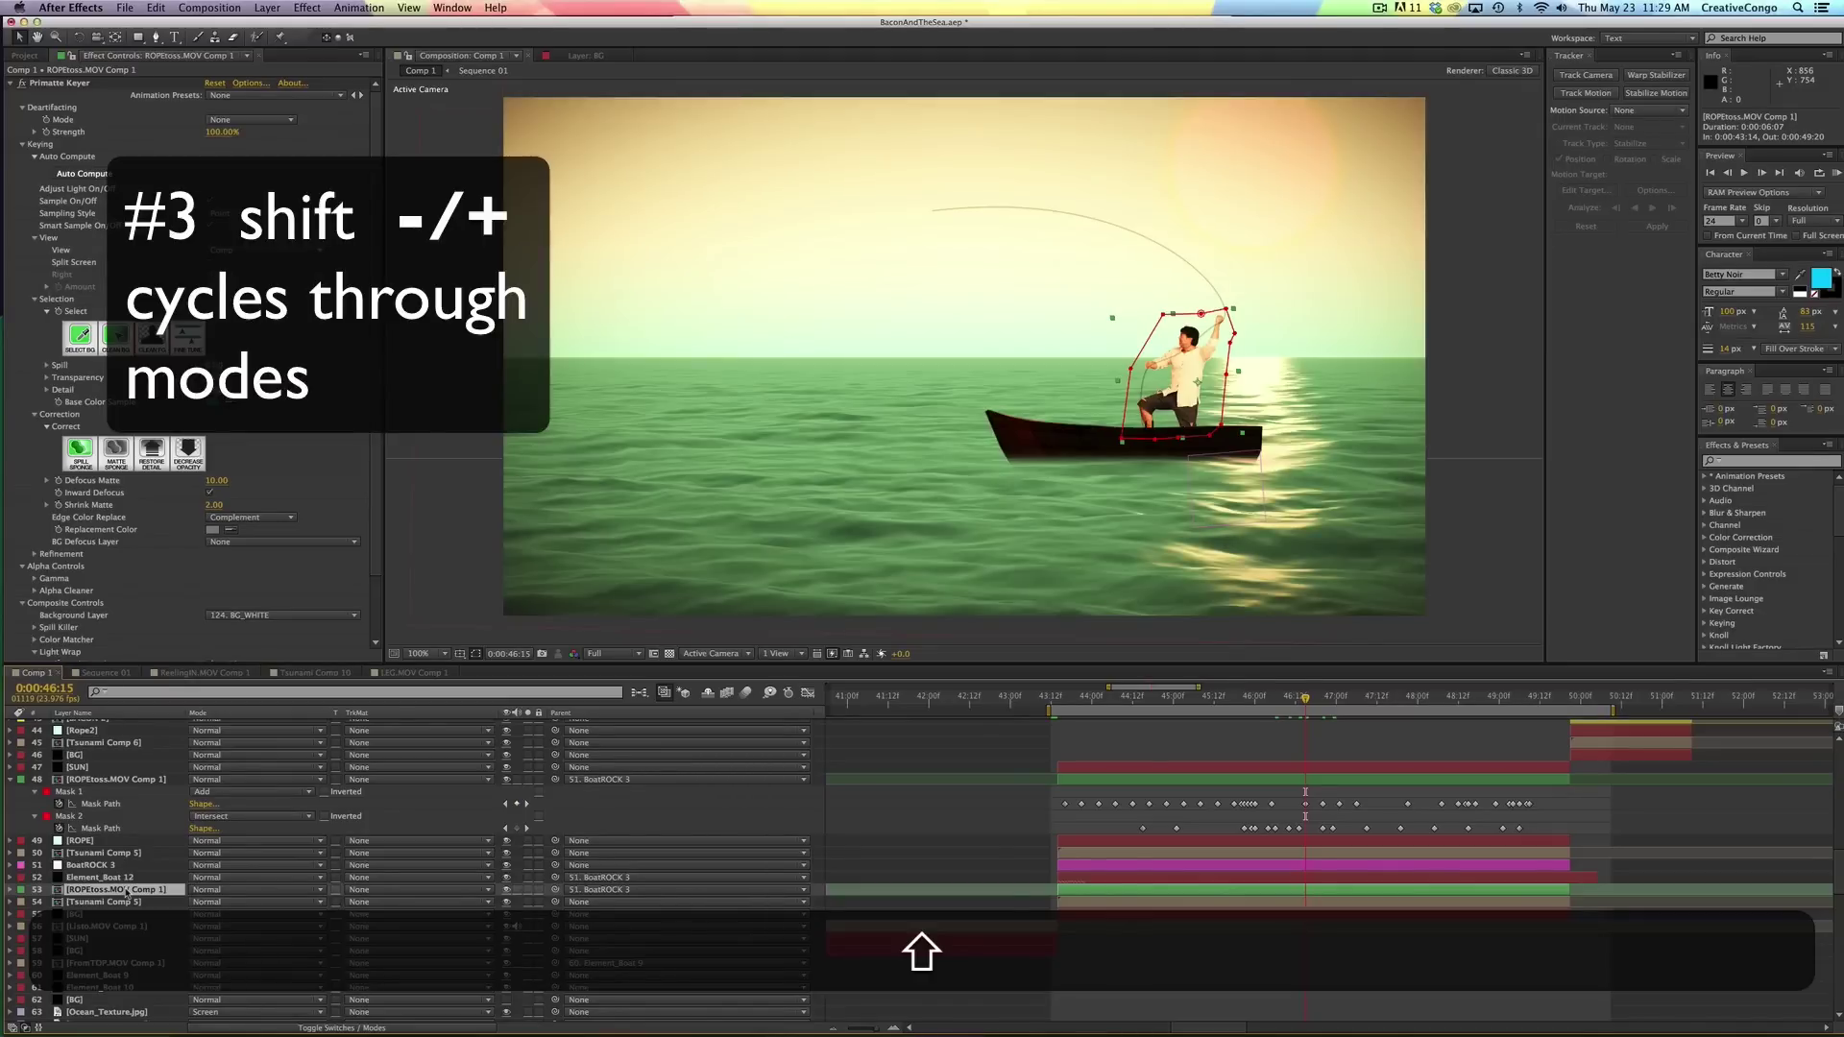
key(shift+equal)
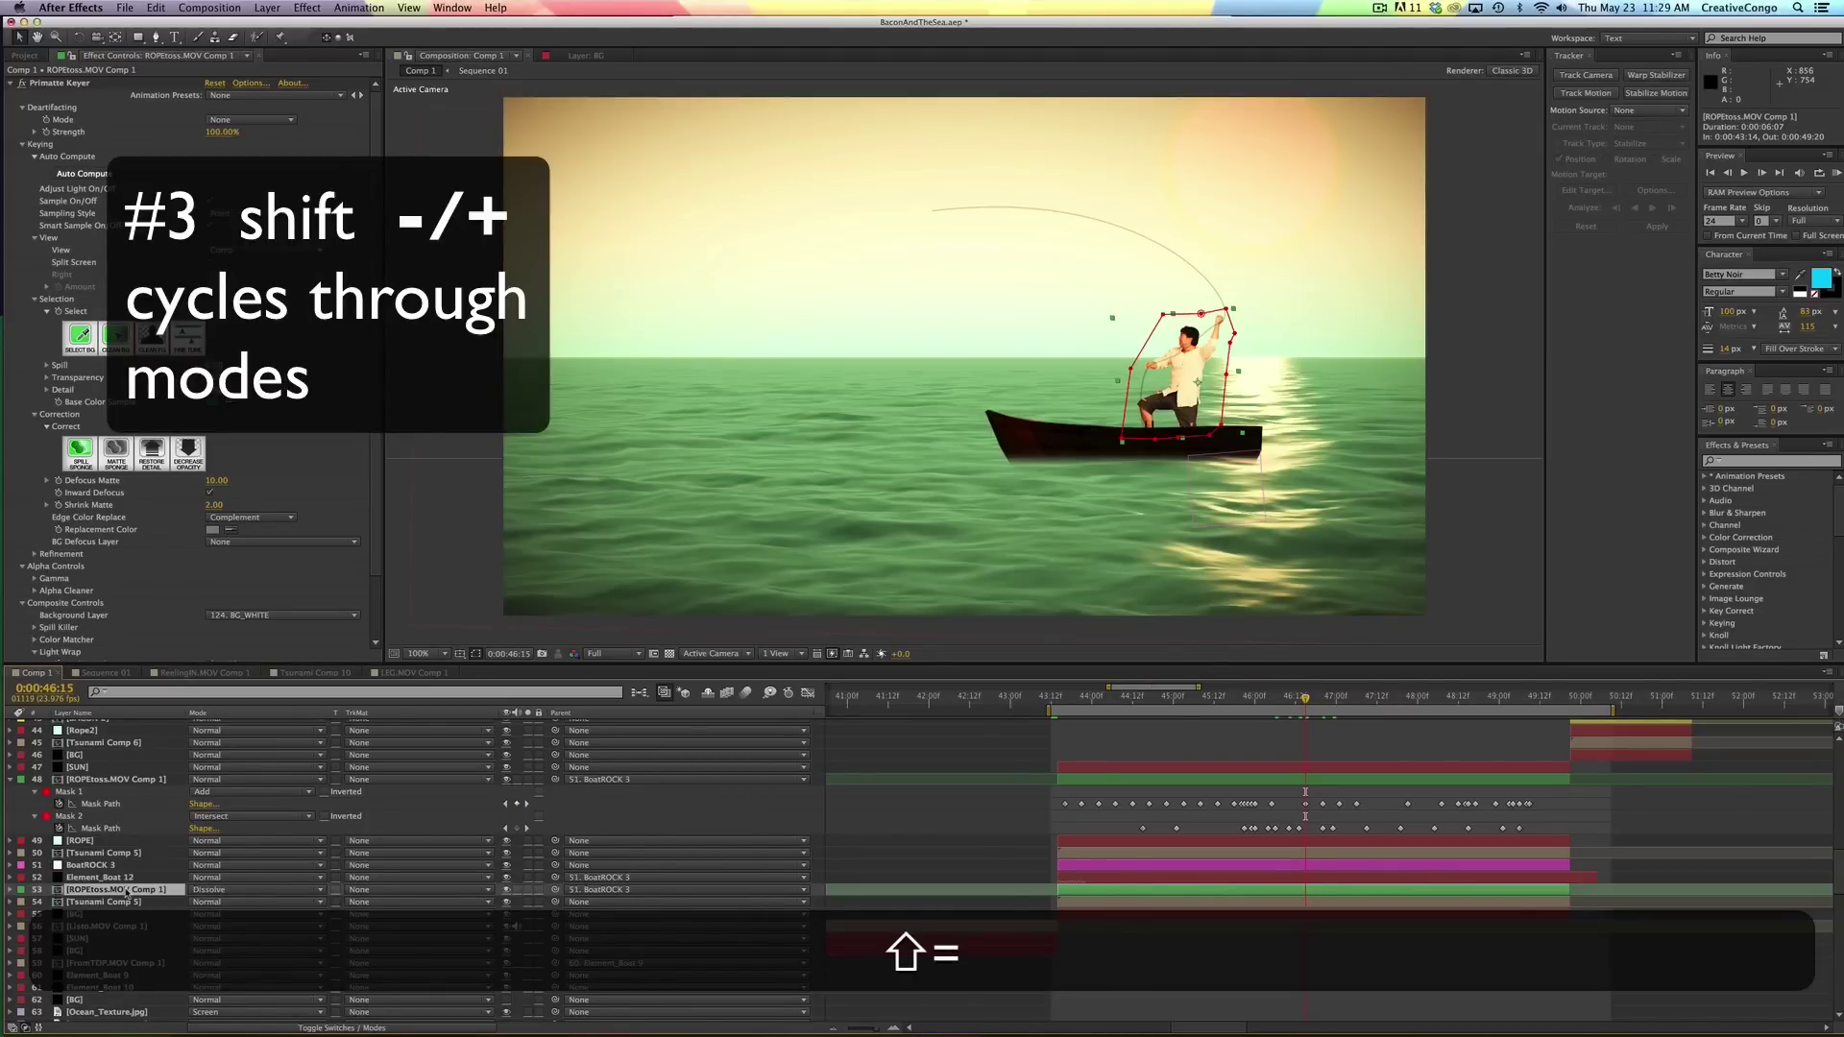
key(shift+equal)
key(shift+equal)
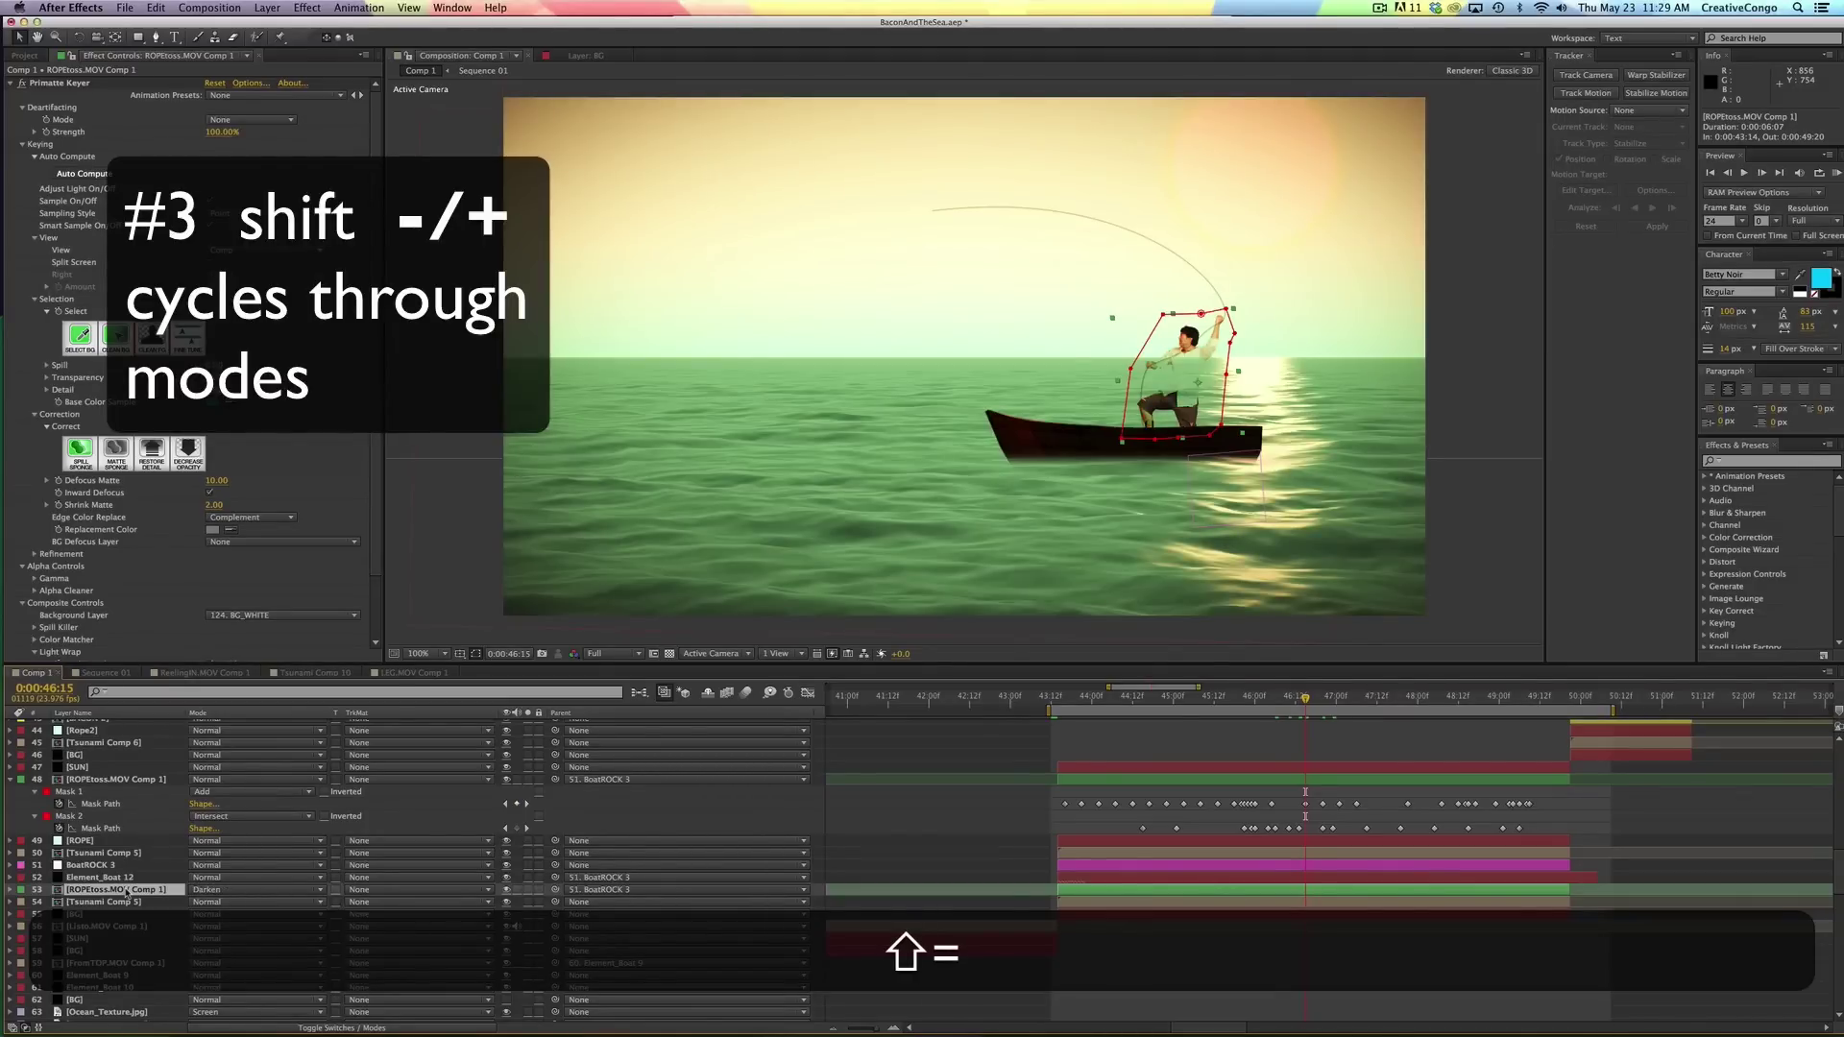
key(shift+minus)
key(shift+minus)
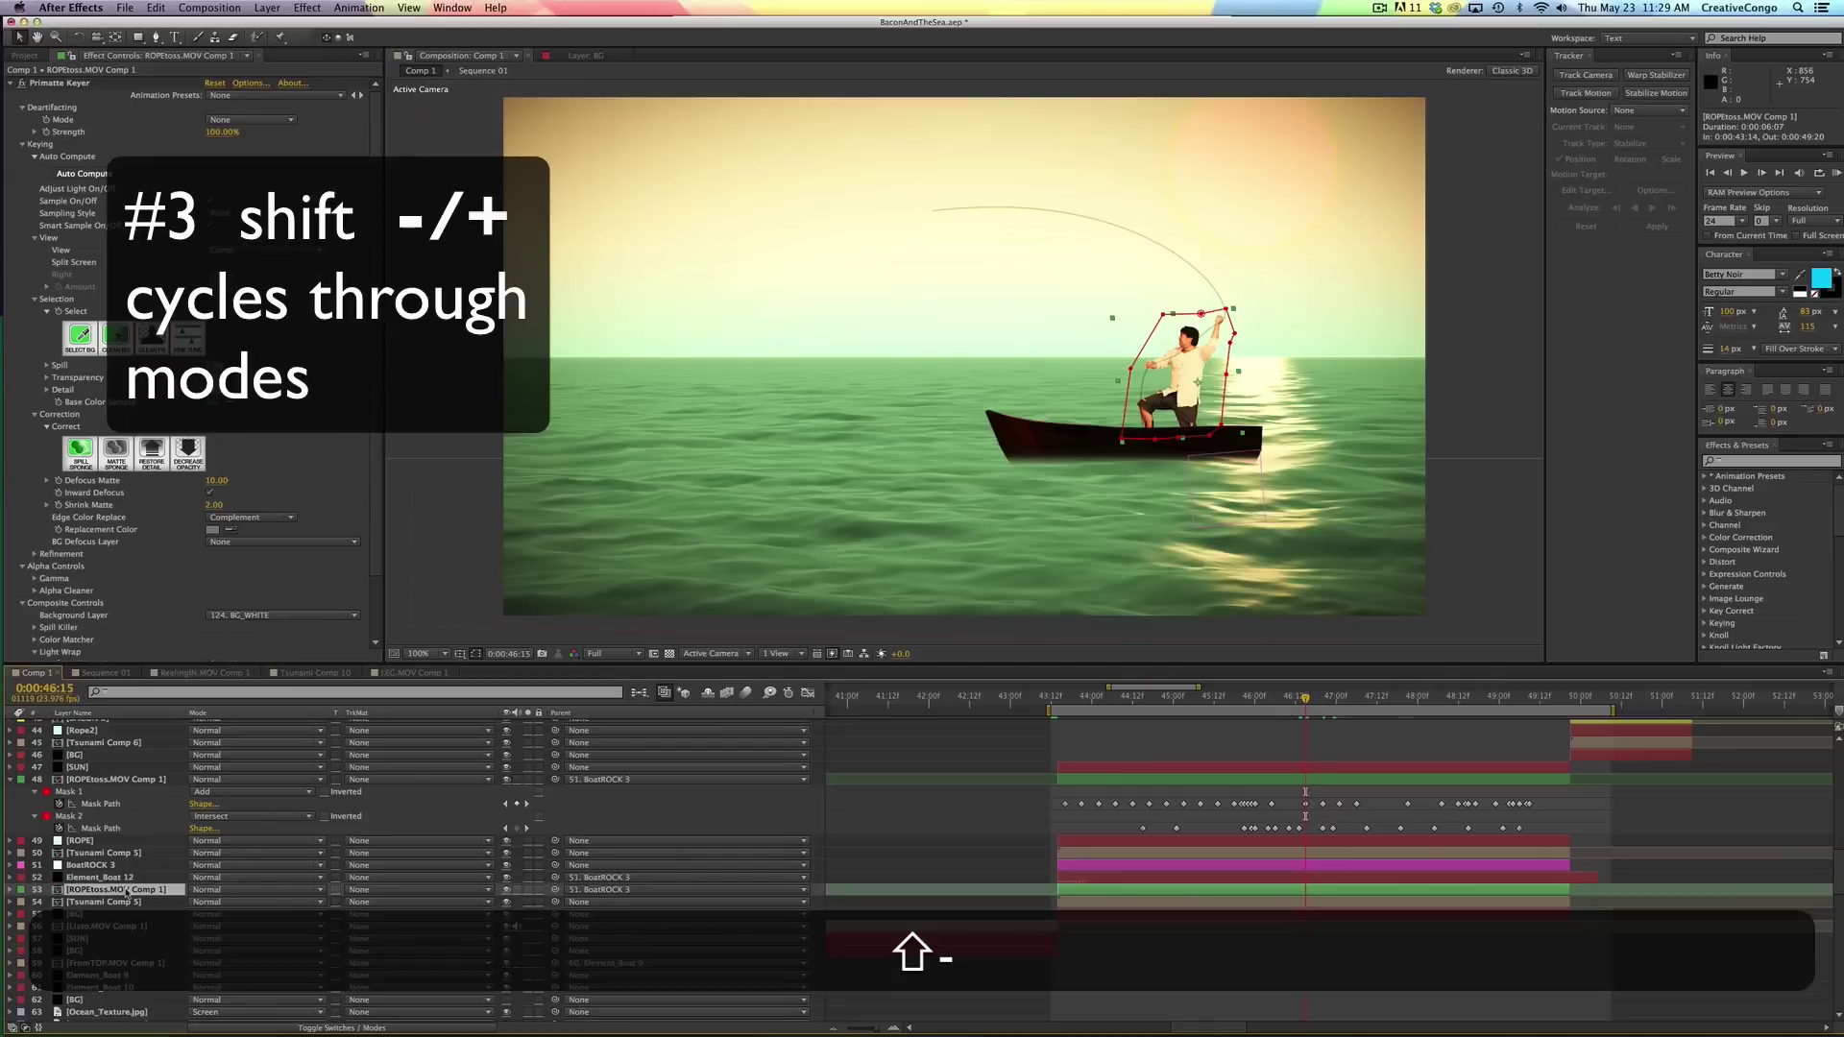
key(shift+minus)
key(shift+minus)
key(shift+minus)
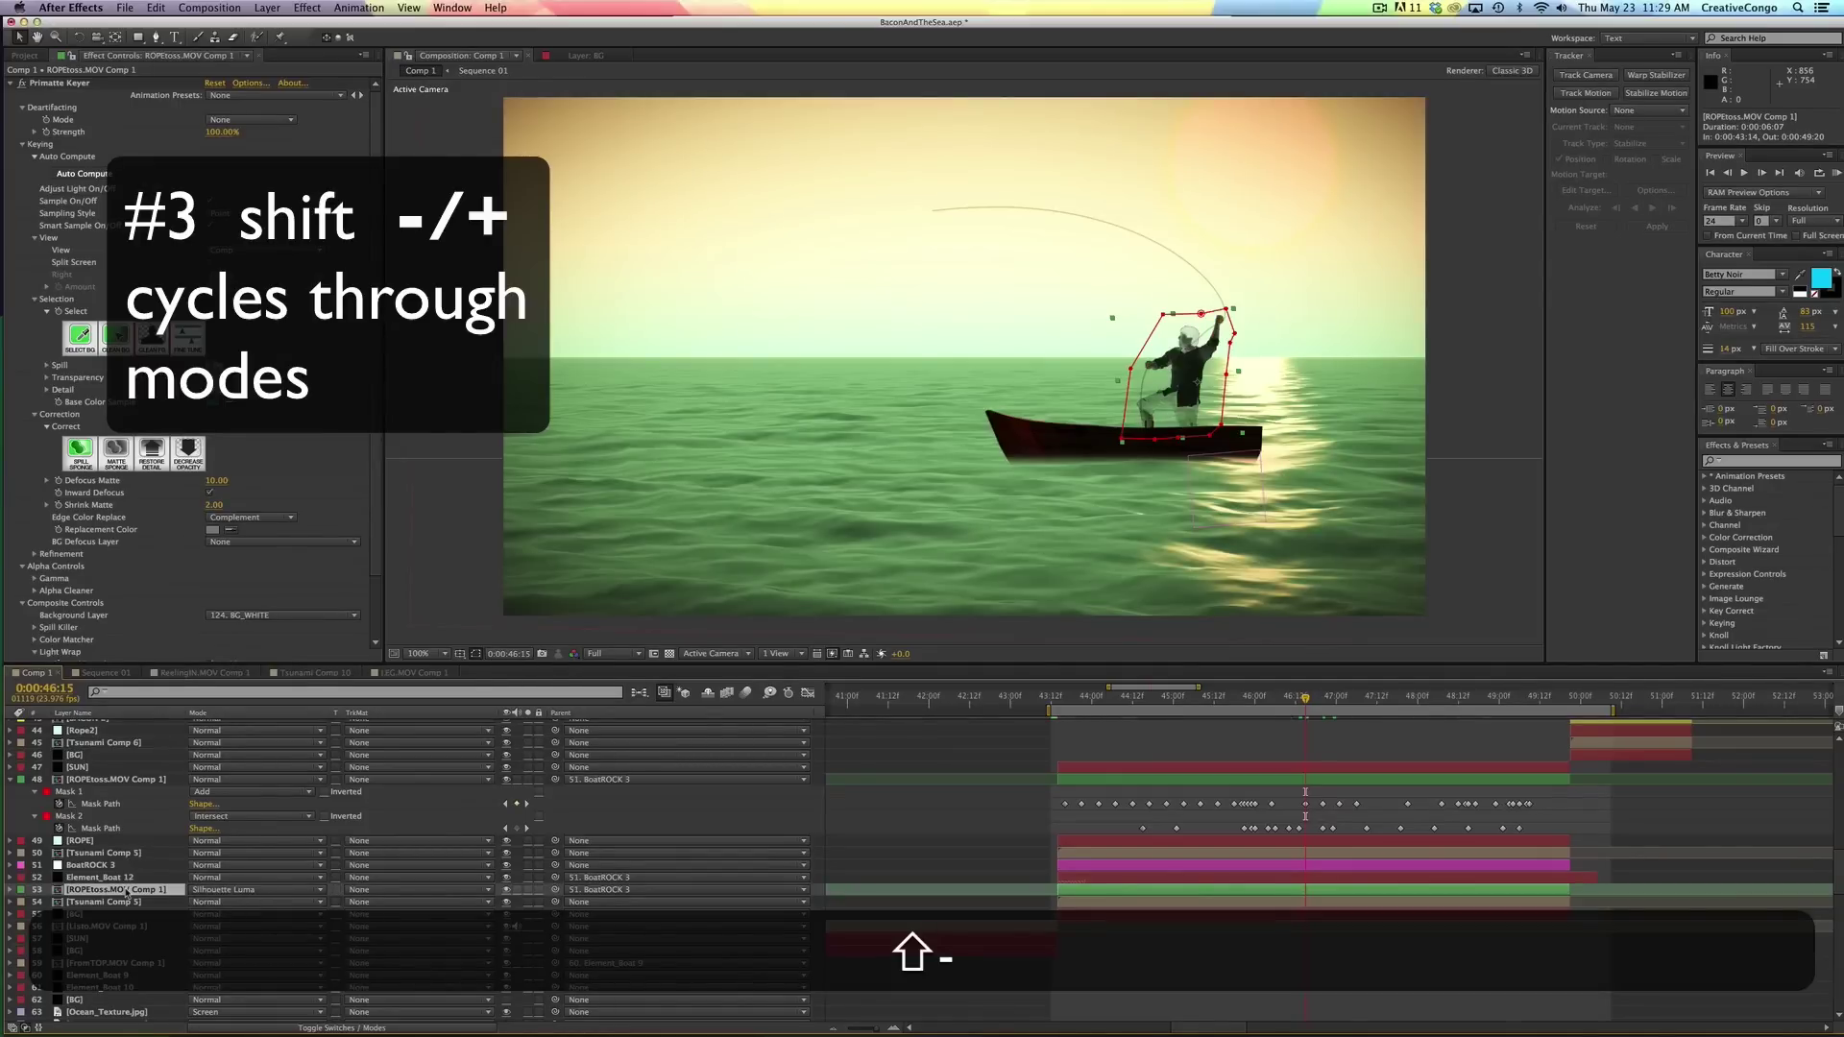
key(shift+minus)
key(shift+minus)
key(shift+minus)
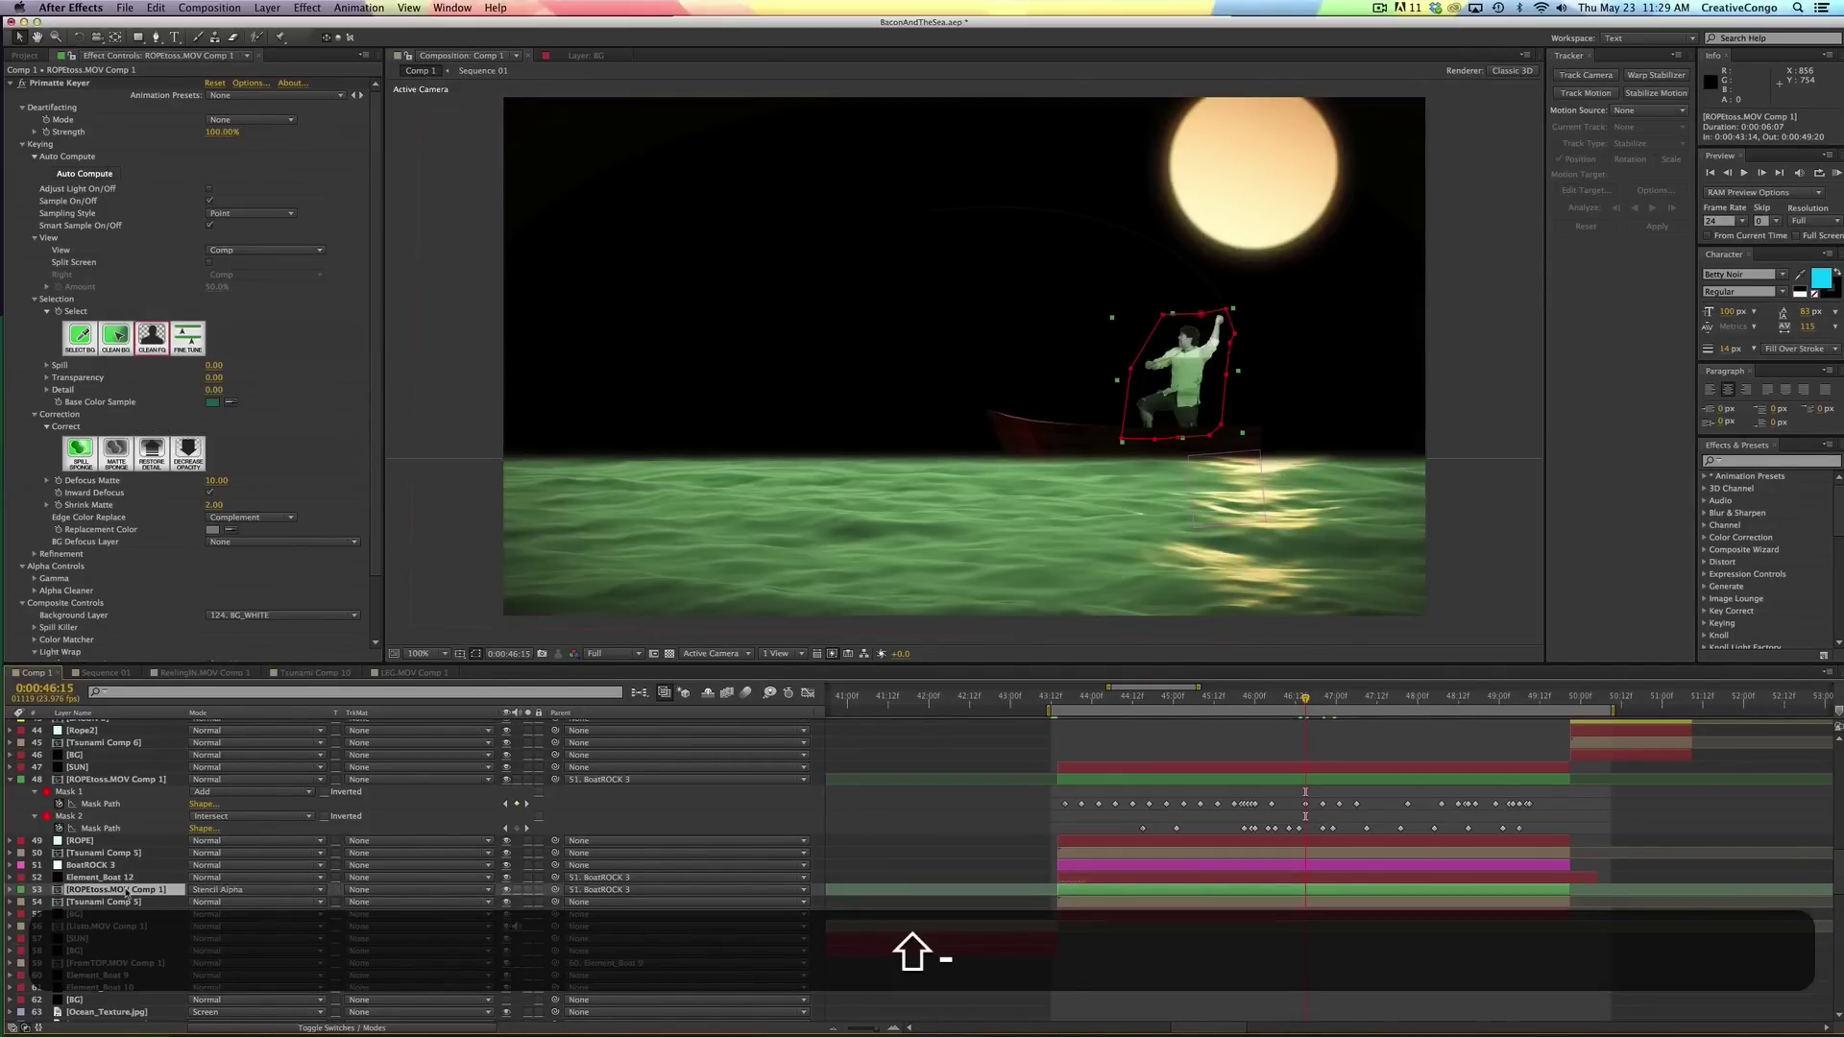
key(shift+minus)
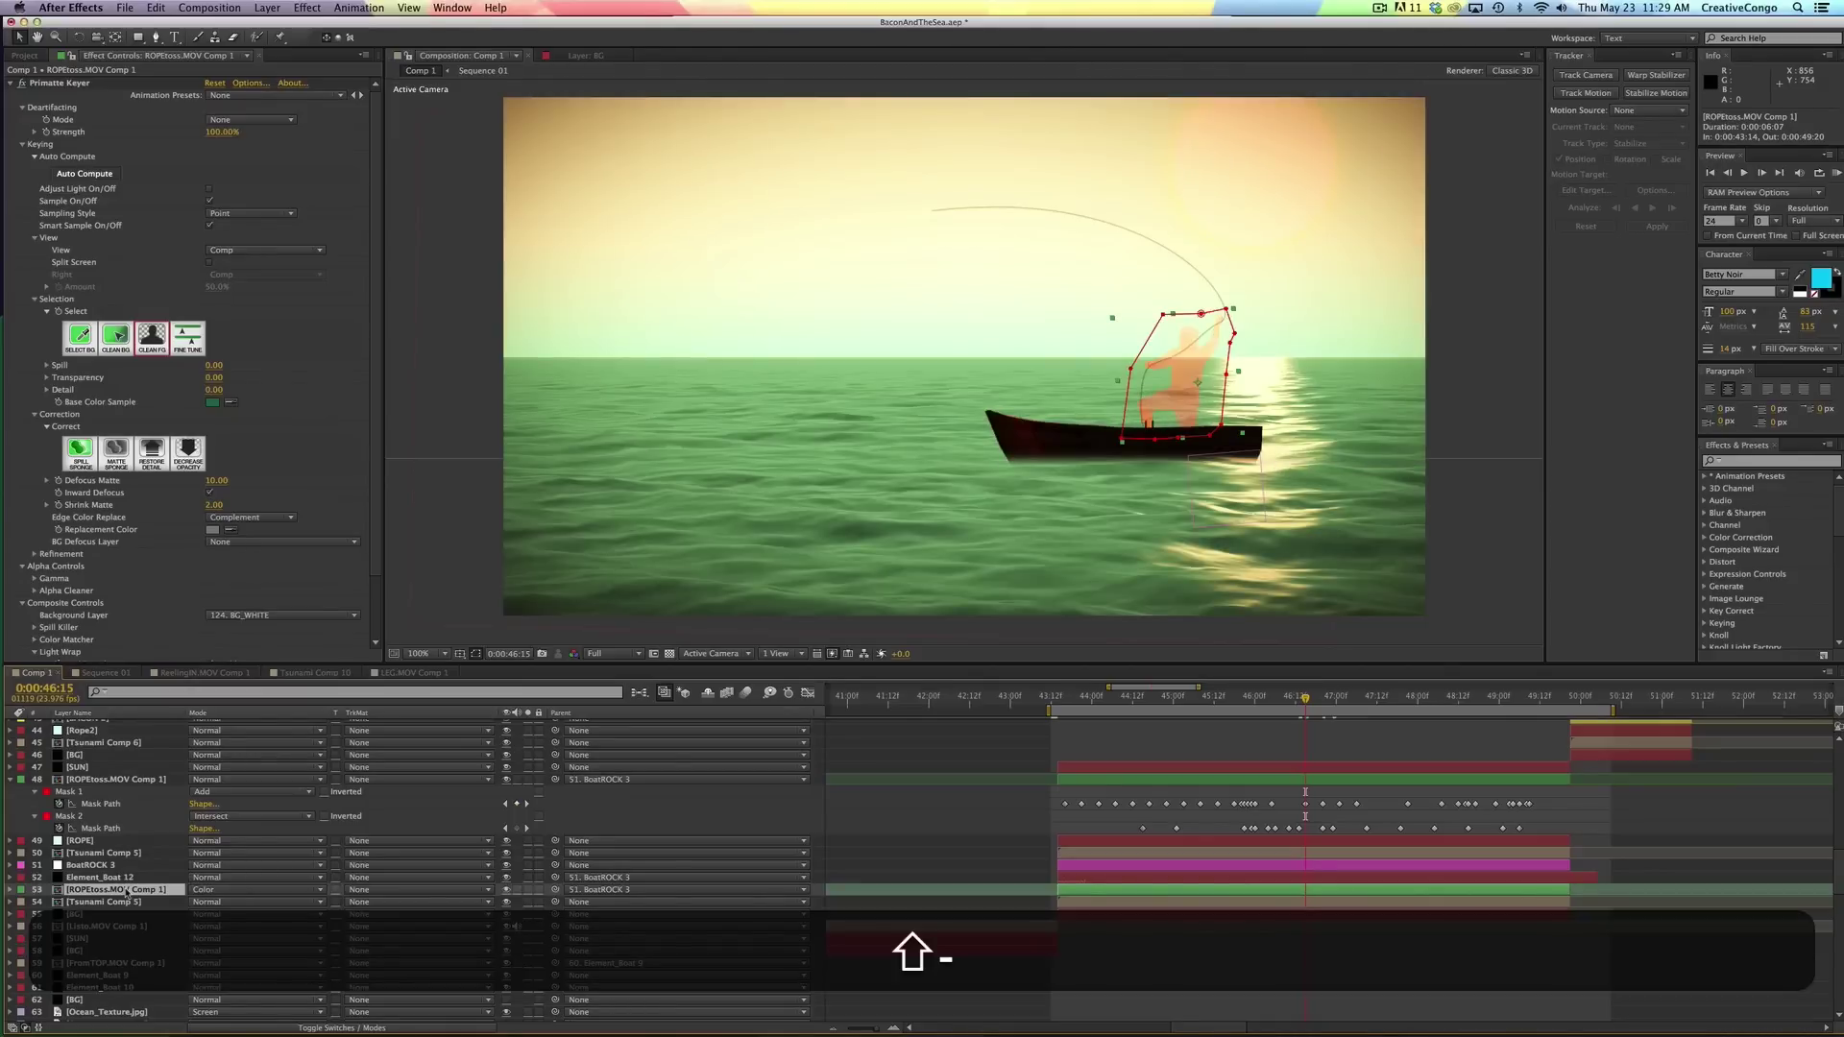
key(shift+minus)
key(shift+minus)
key(shift+minus)
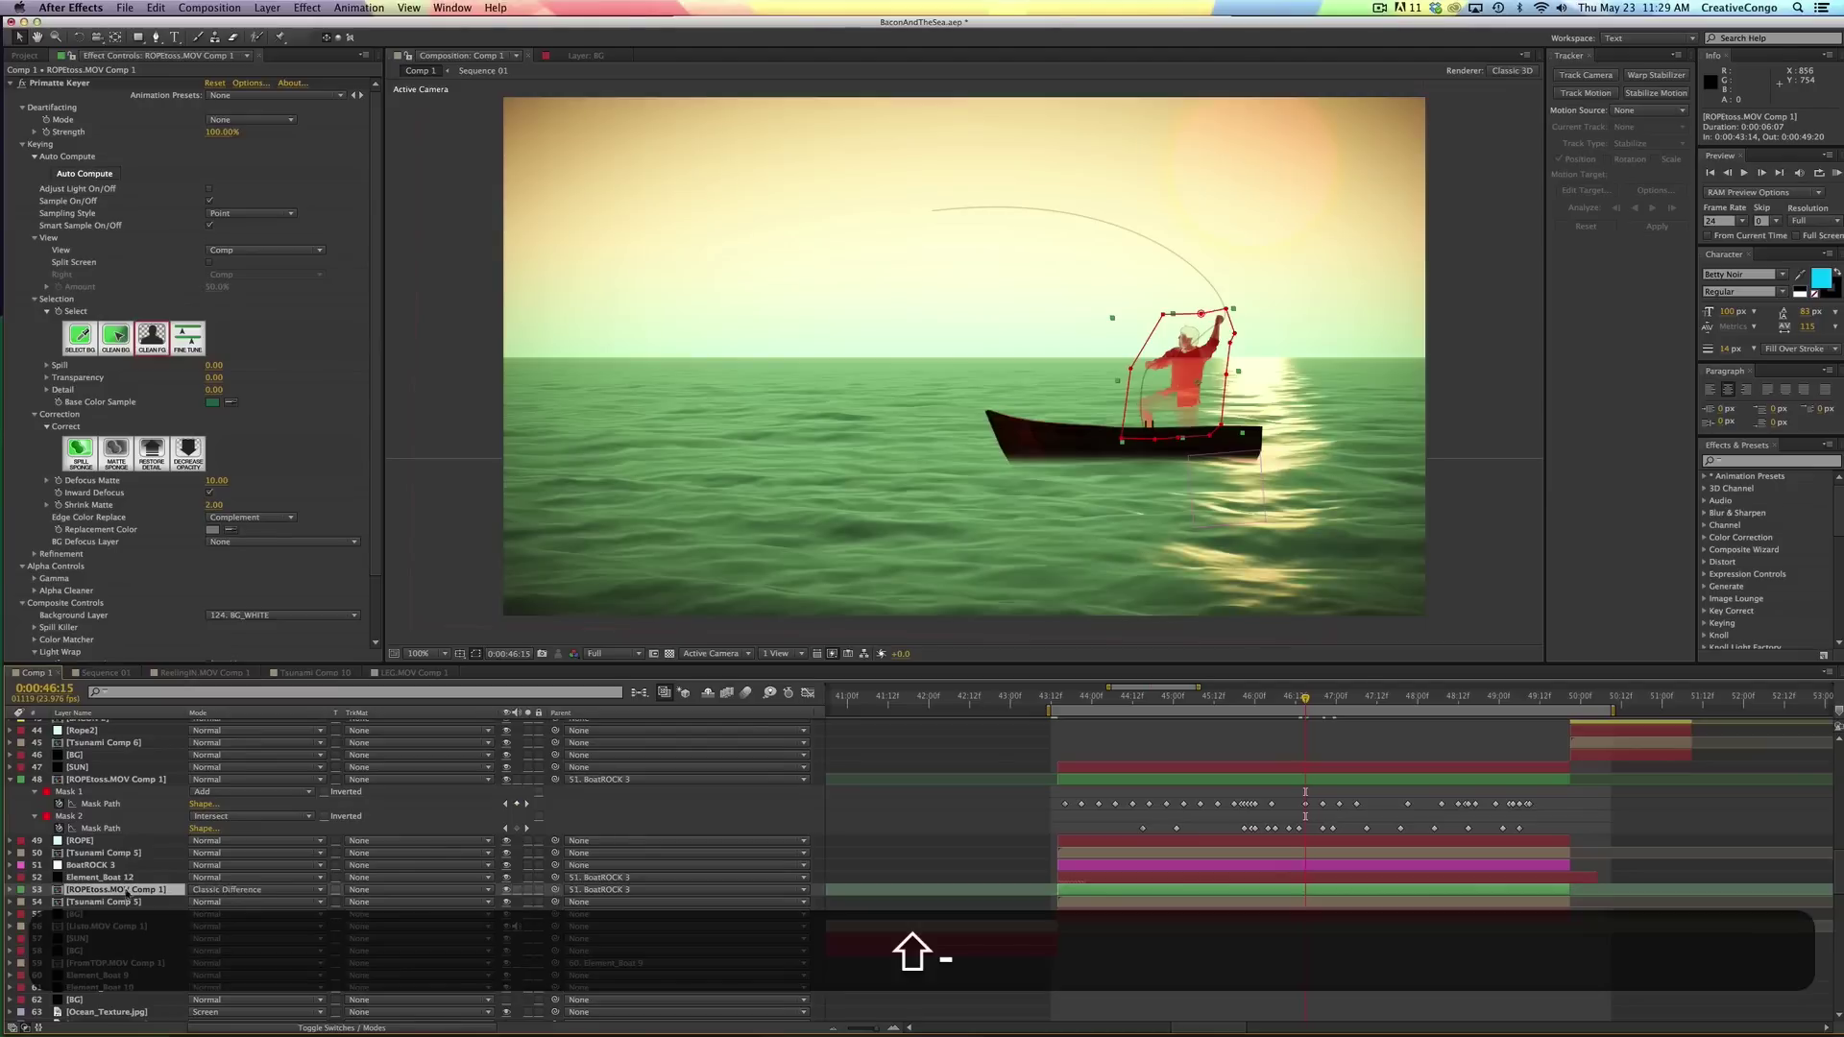
key(shift+equal)
key(shift+equal)
key(shift+equal)
key(shift+minus)
key(shift+minus)
key(shift+minus)
key(shift+minus)
key(shift+minus)
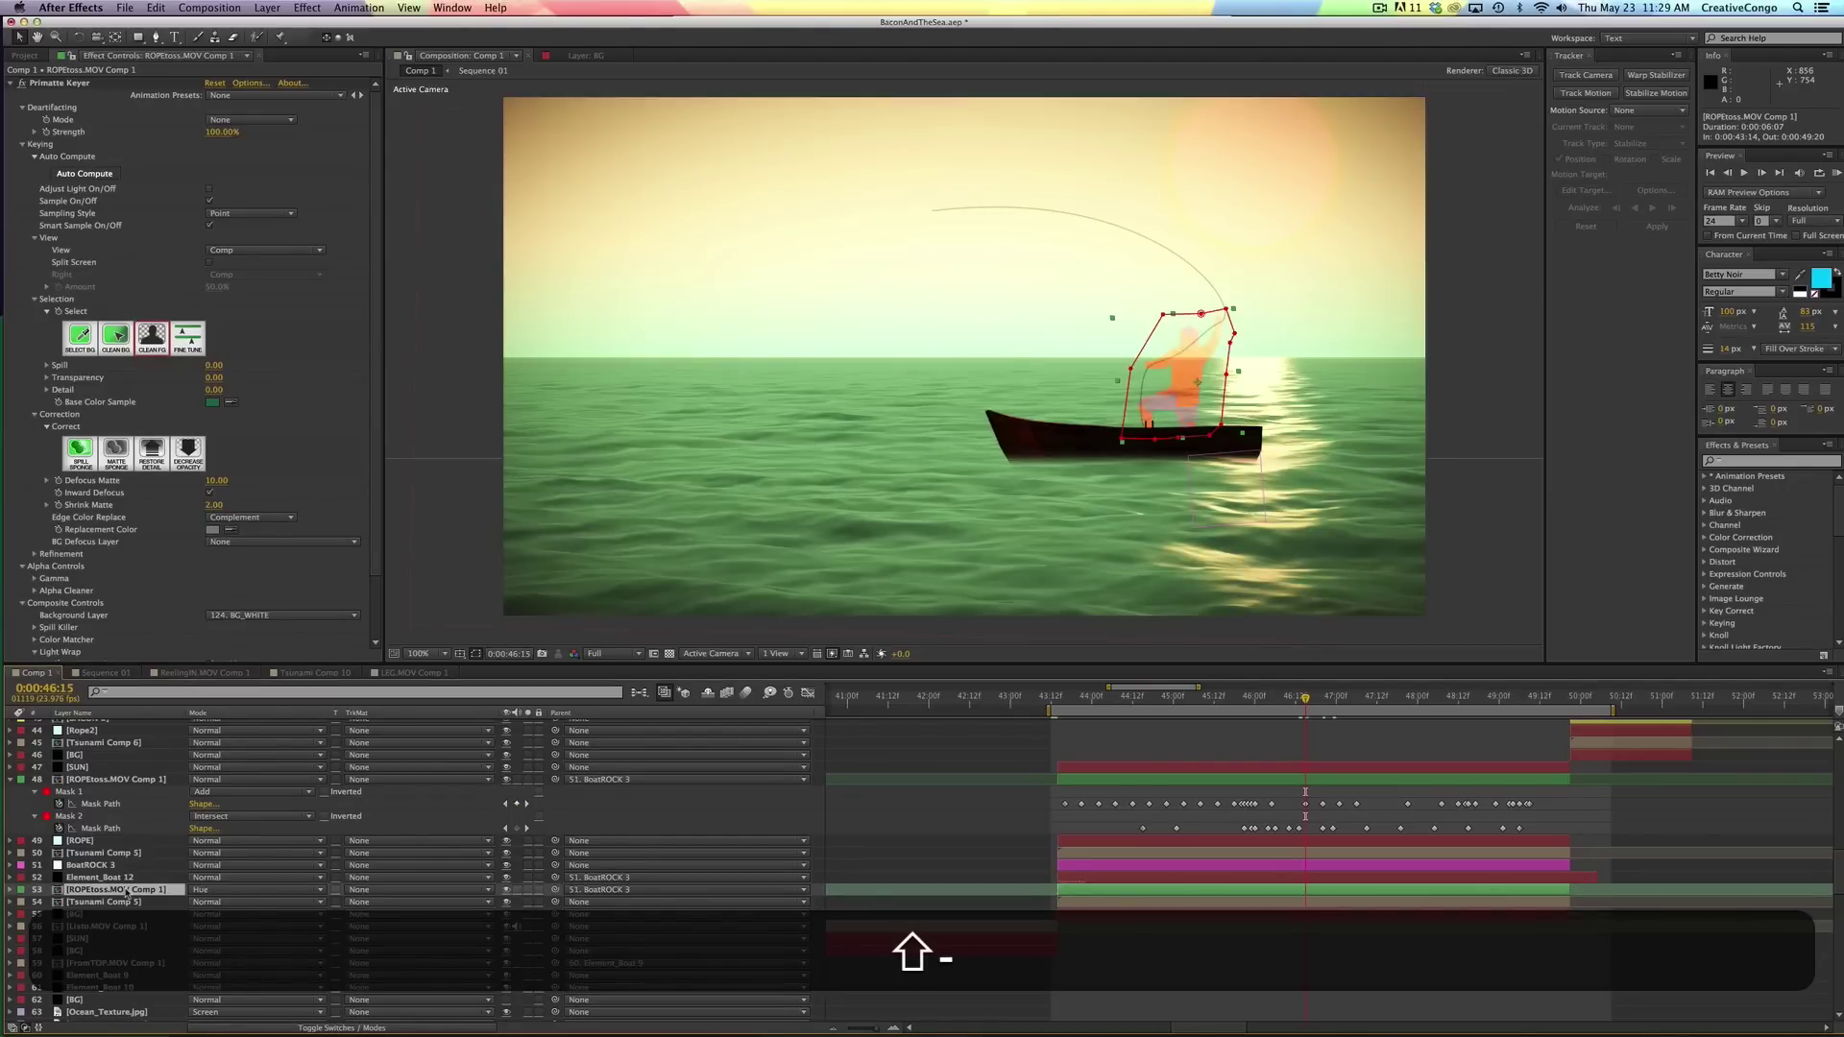
key(shift+minus)
key(shift+minus)
key(shift+minus)
key(shift+minus)
key(shift+minus)
key(shift+minus)
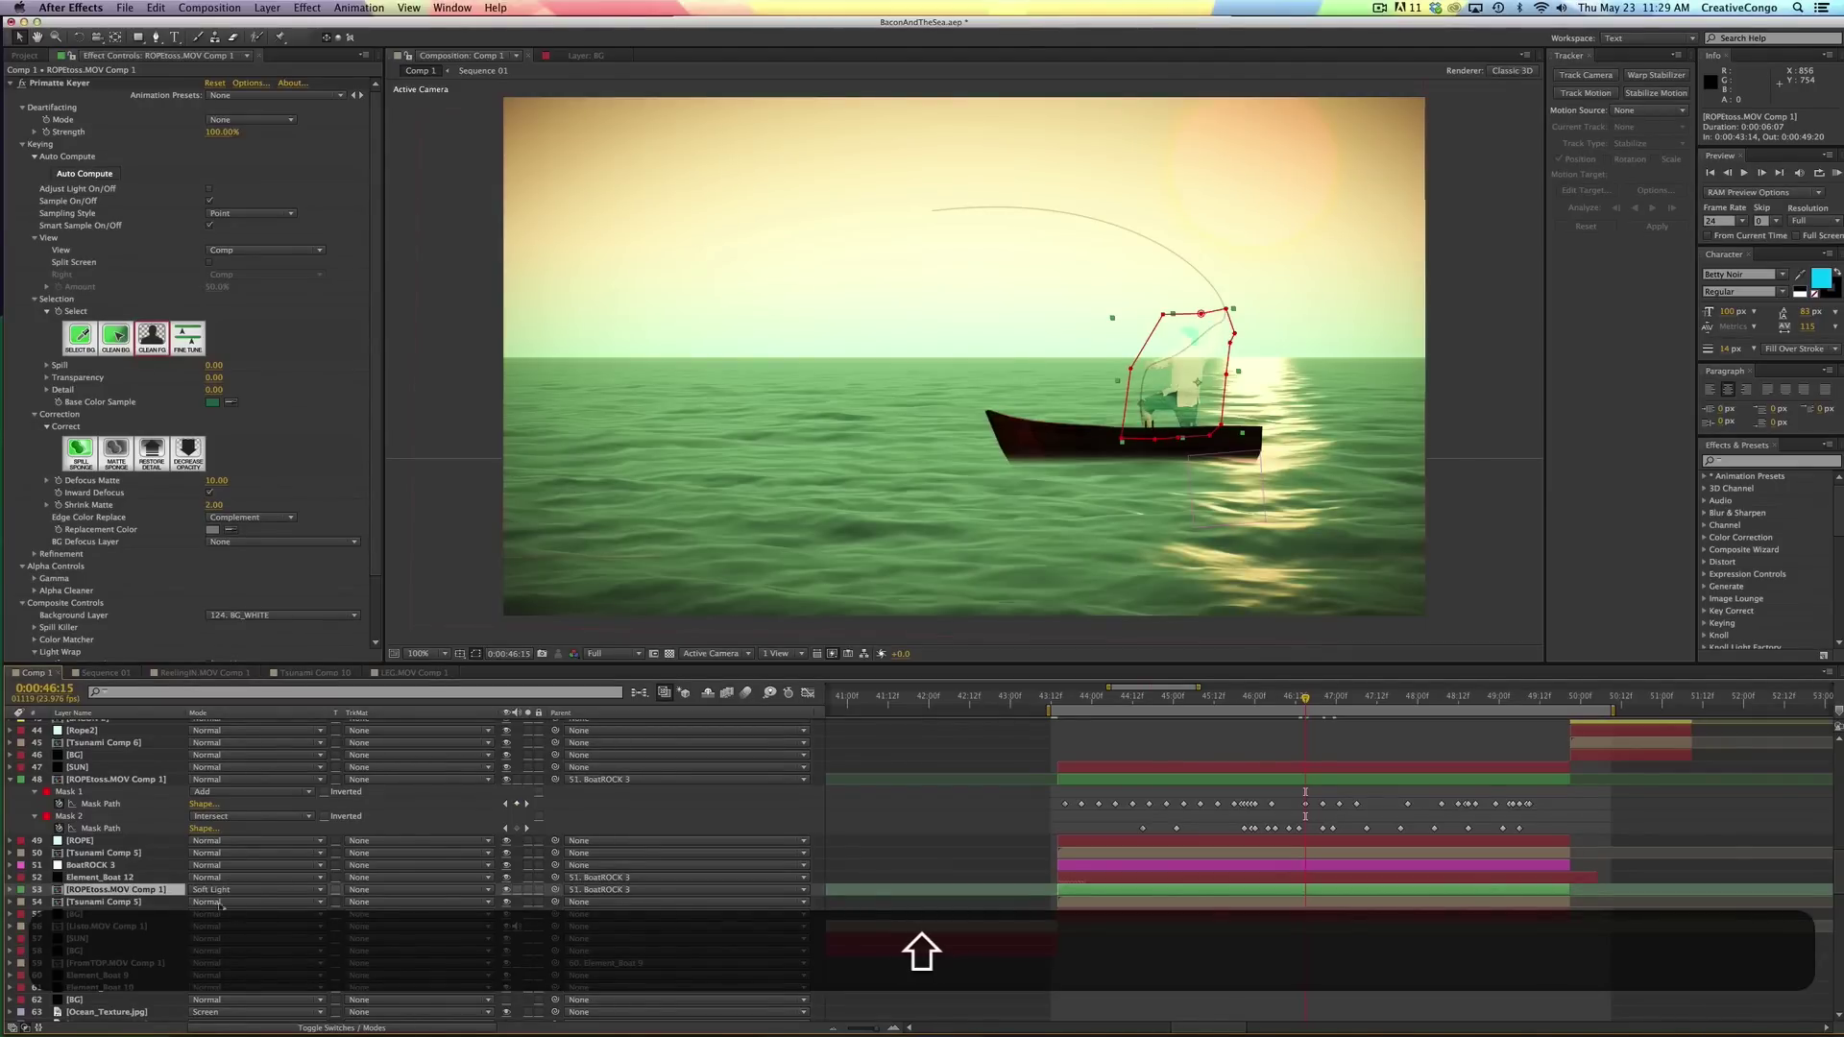
click(214, 891)
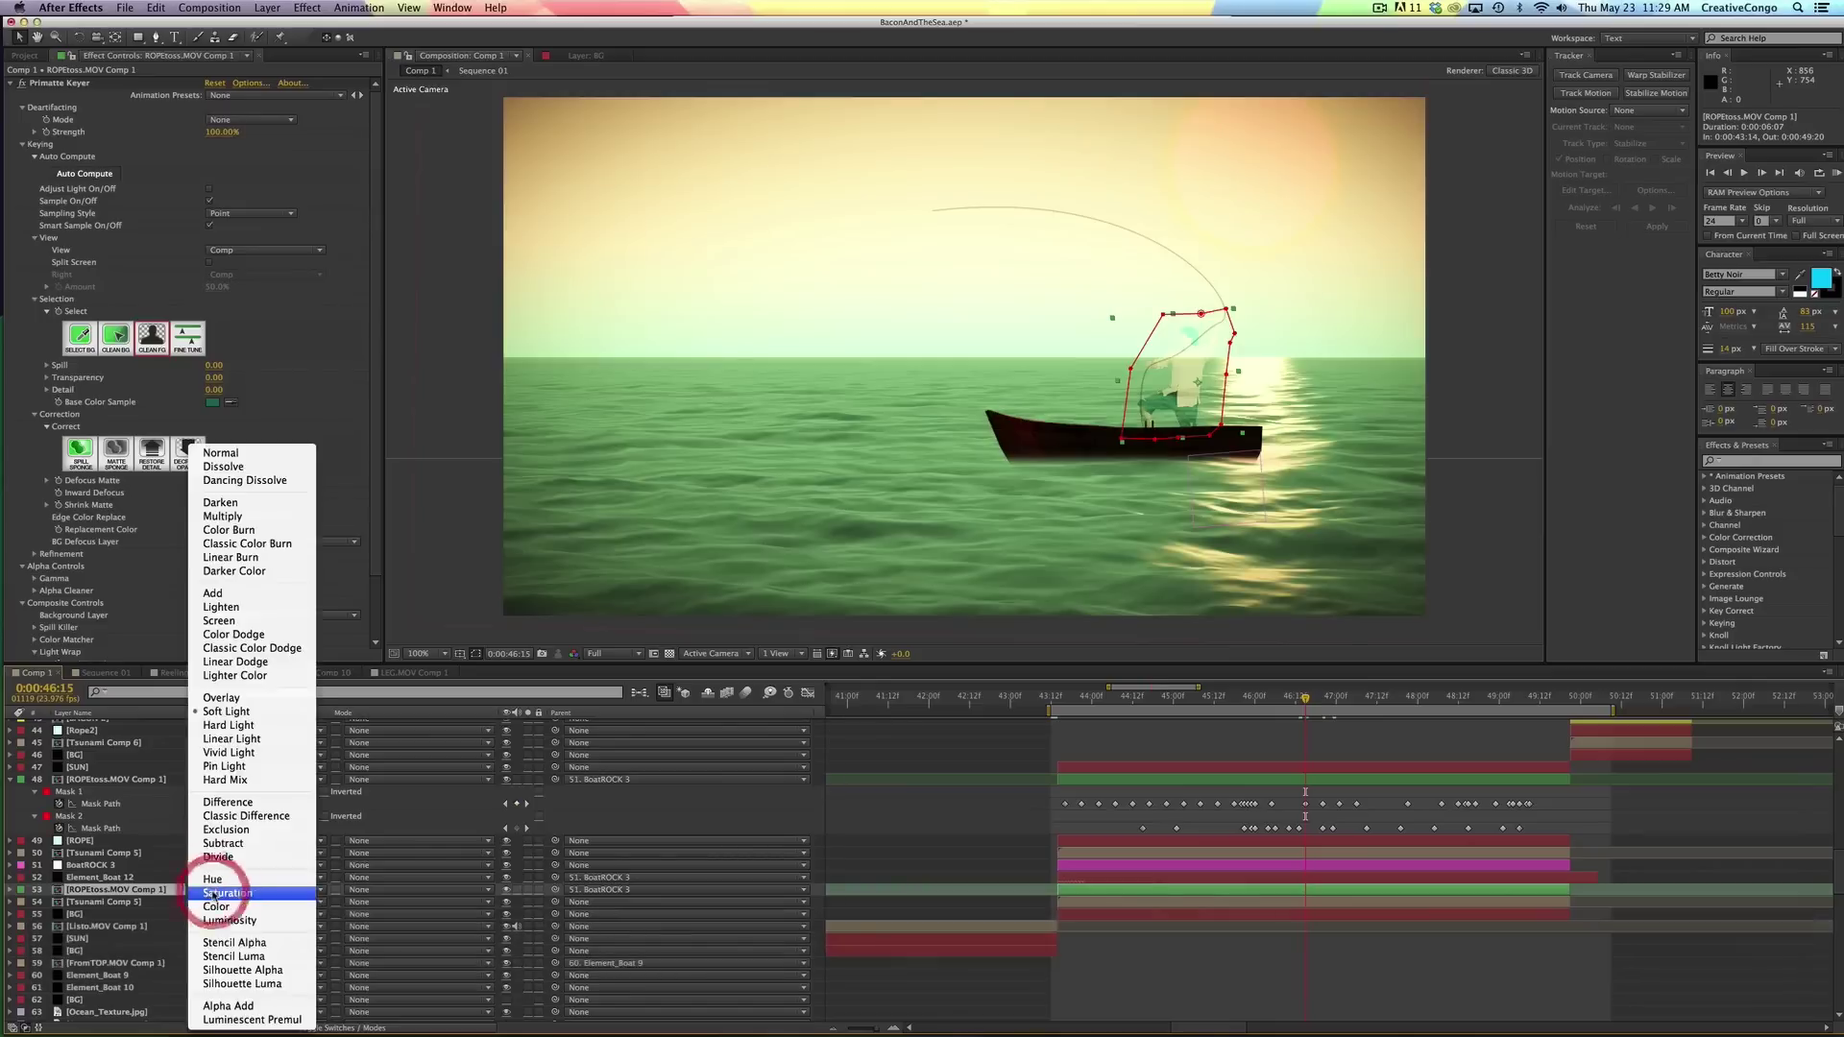
click(279, 454)
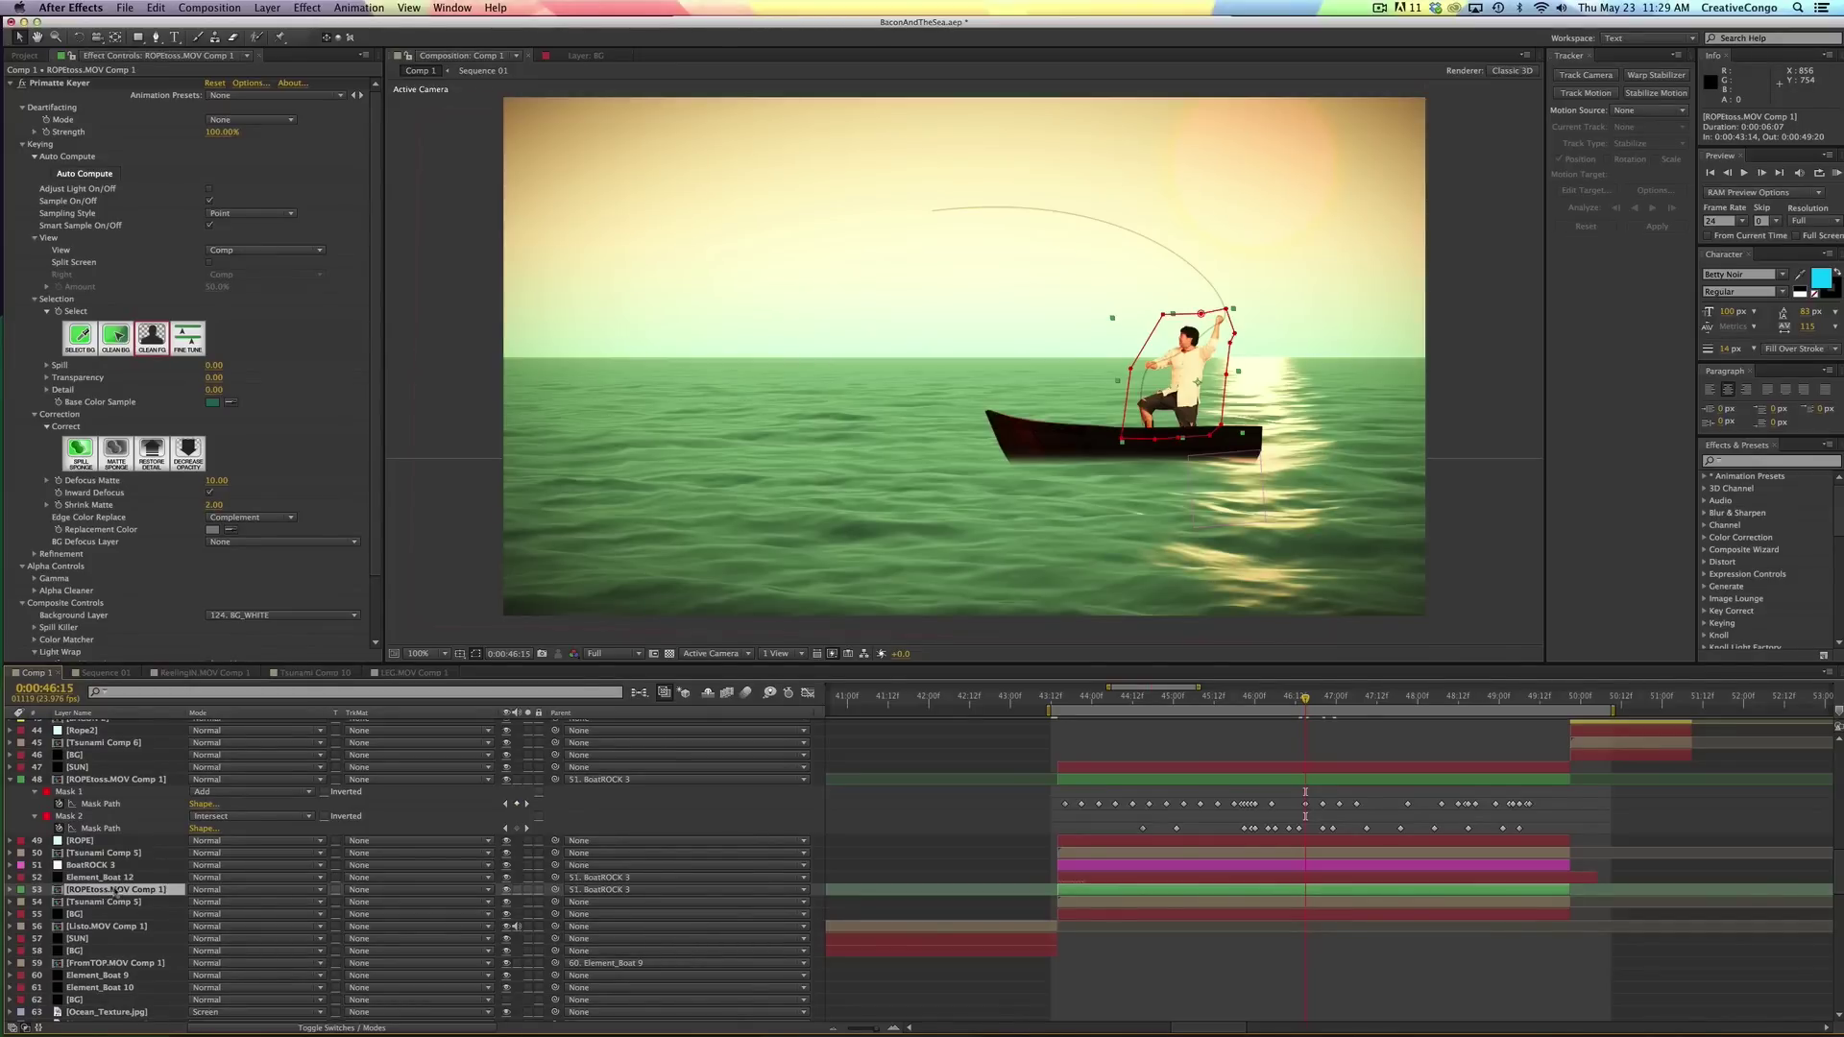
click(1330, 893)
key(Right)
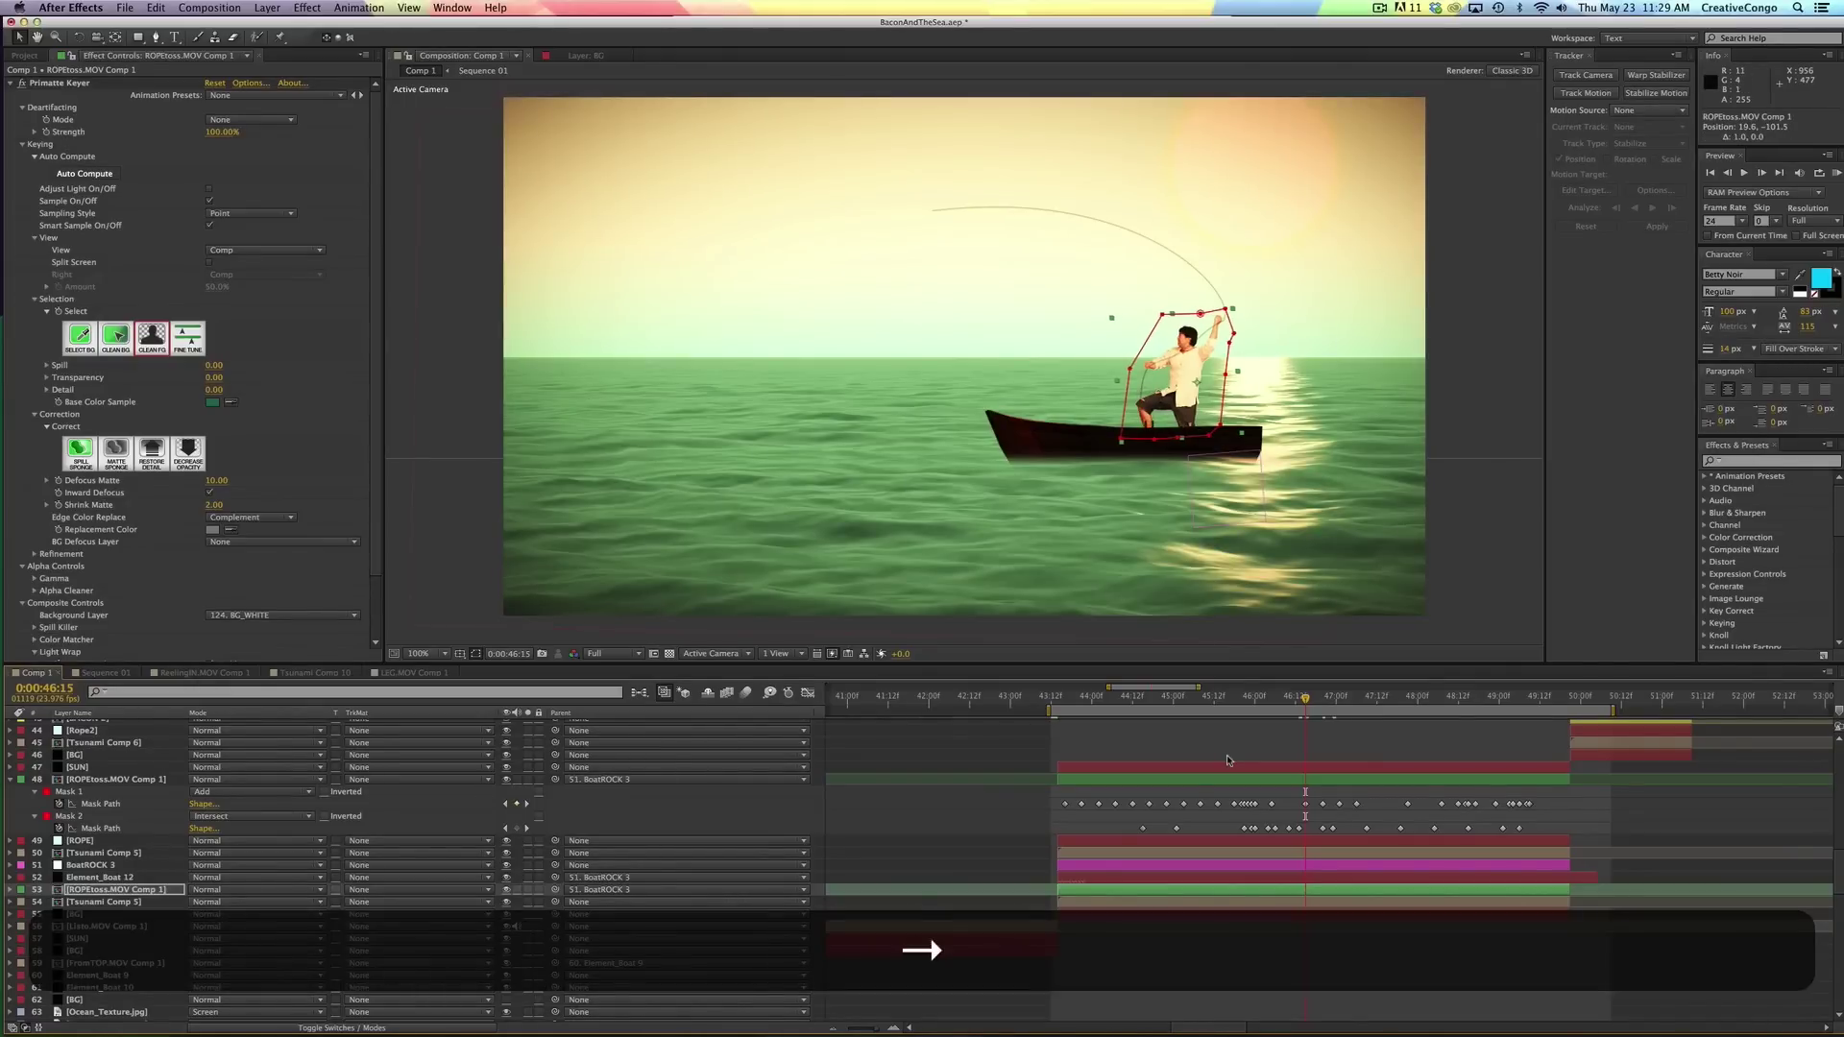
- Nudge the fisherman layer with the arrow keys, then 10 pixels up and back down with Shift
key(Up)
key(Up)
key(Up)
key(Up)
key(Down)
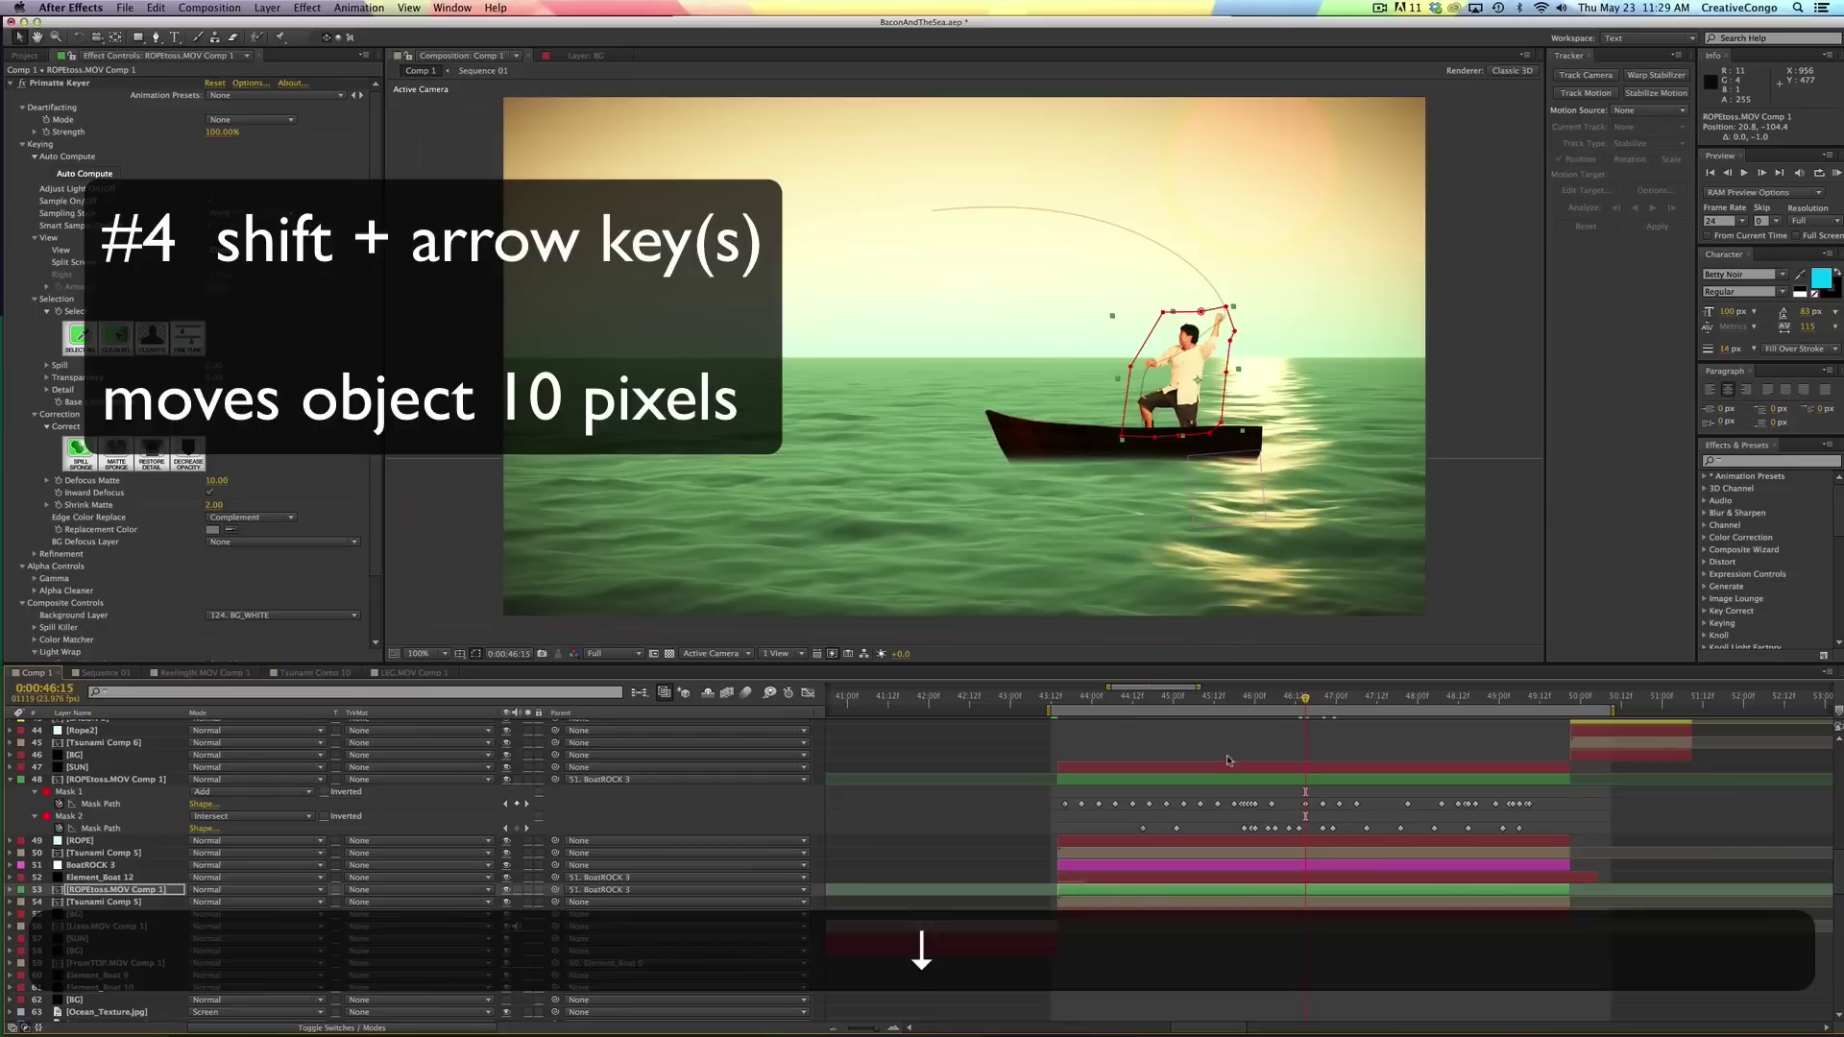
key(Down)
key(Down)
key(Down)
key(Right)
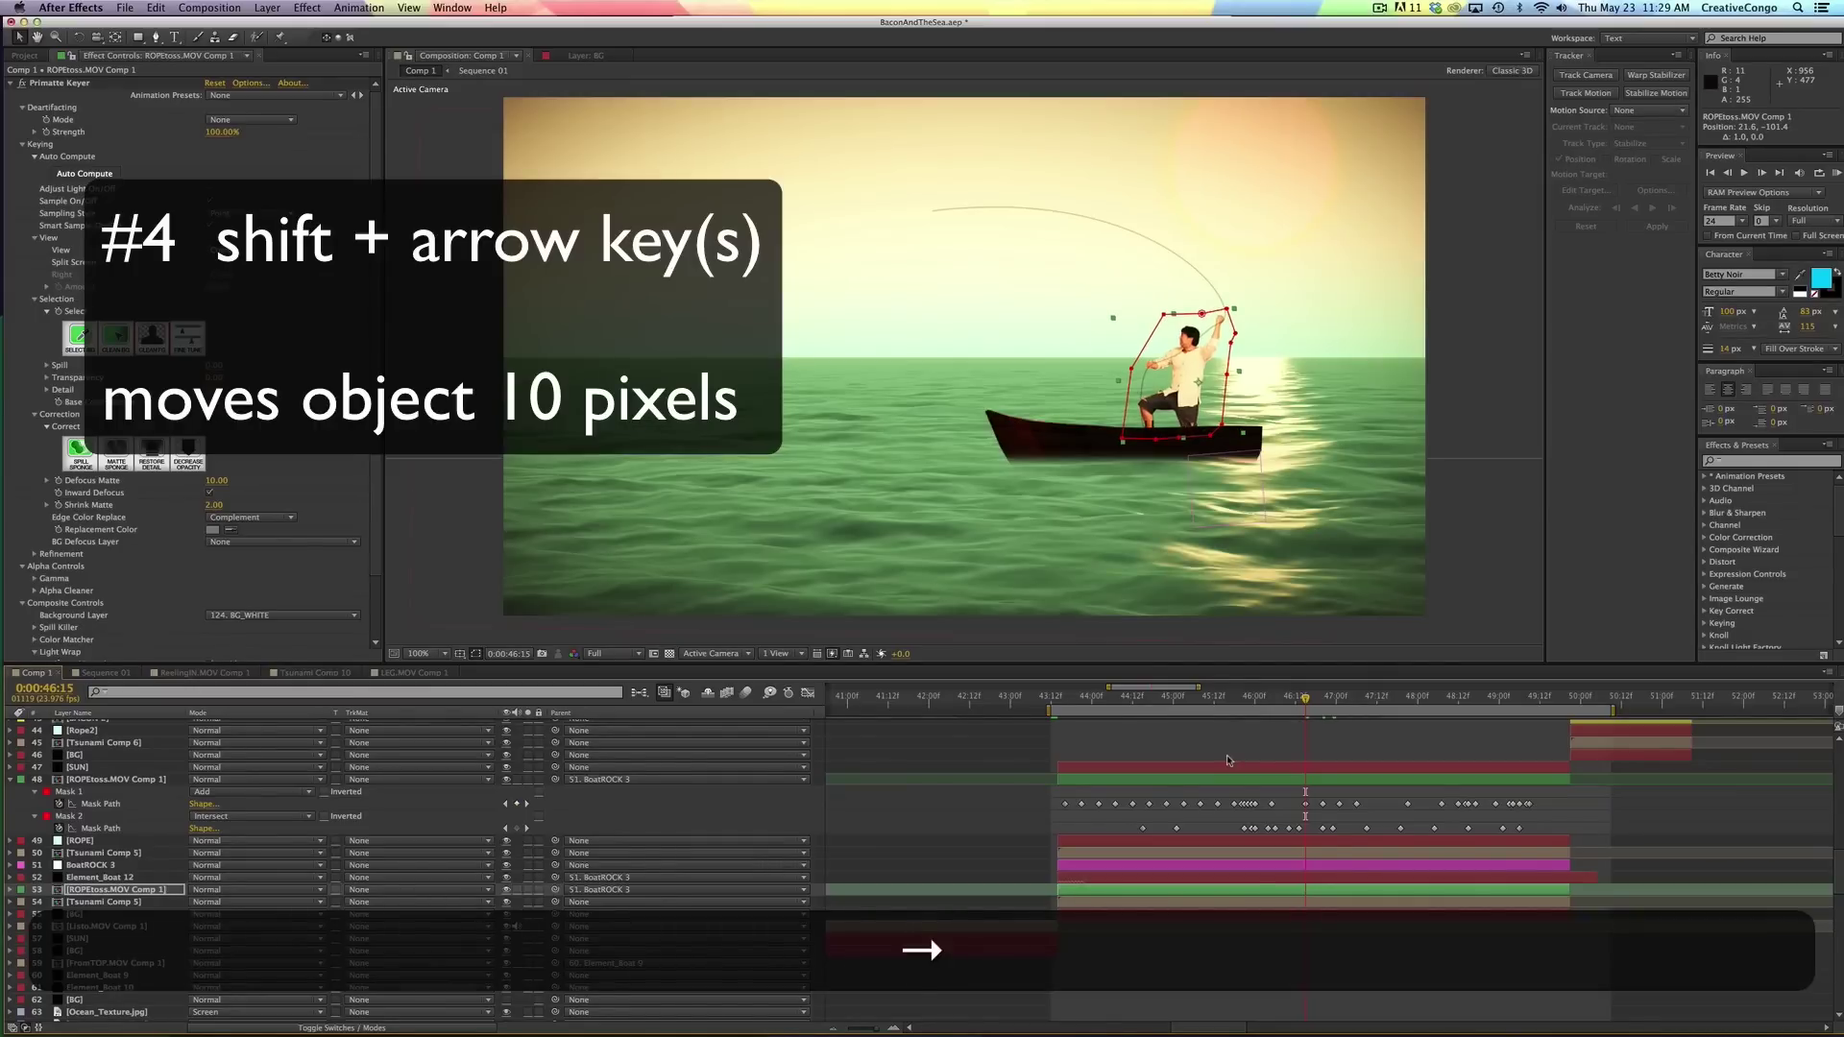
key(shift)
key(shift+Up)
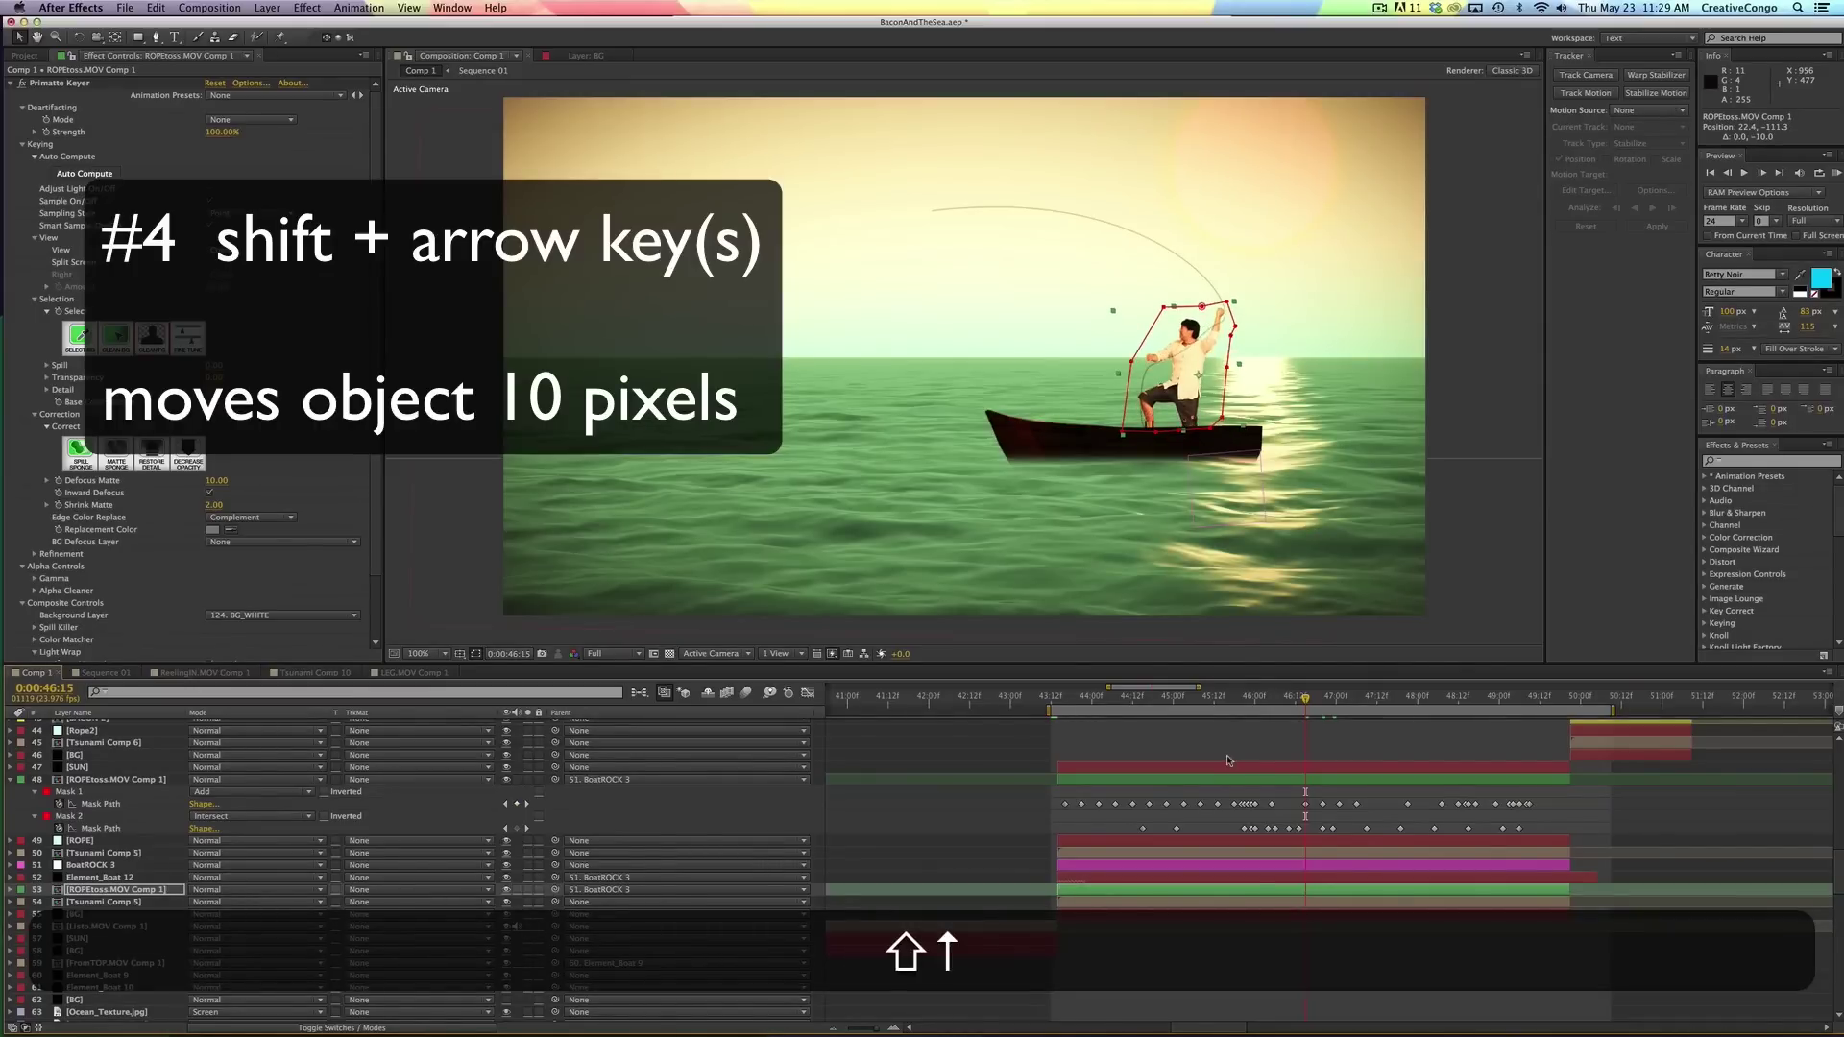
key(shift+Up)
key(shift+Down)
key(shift+Down)
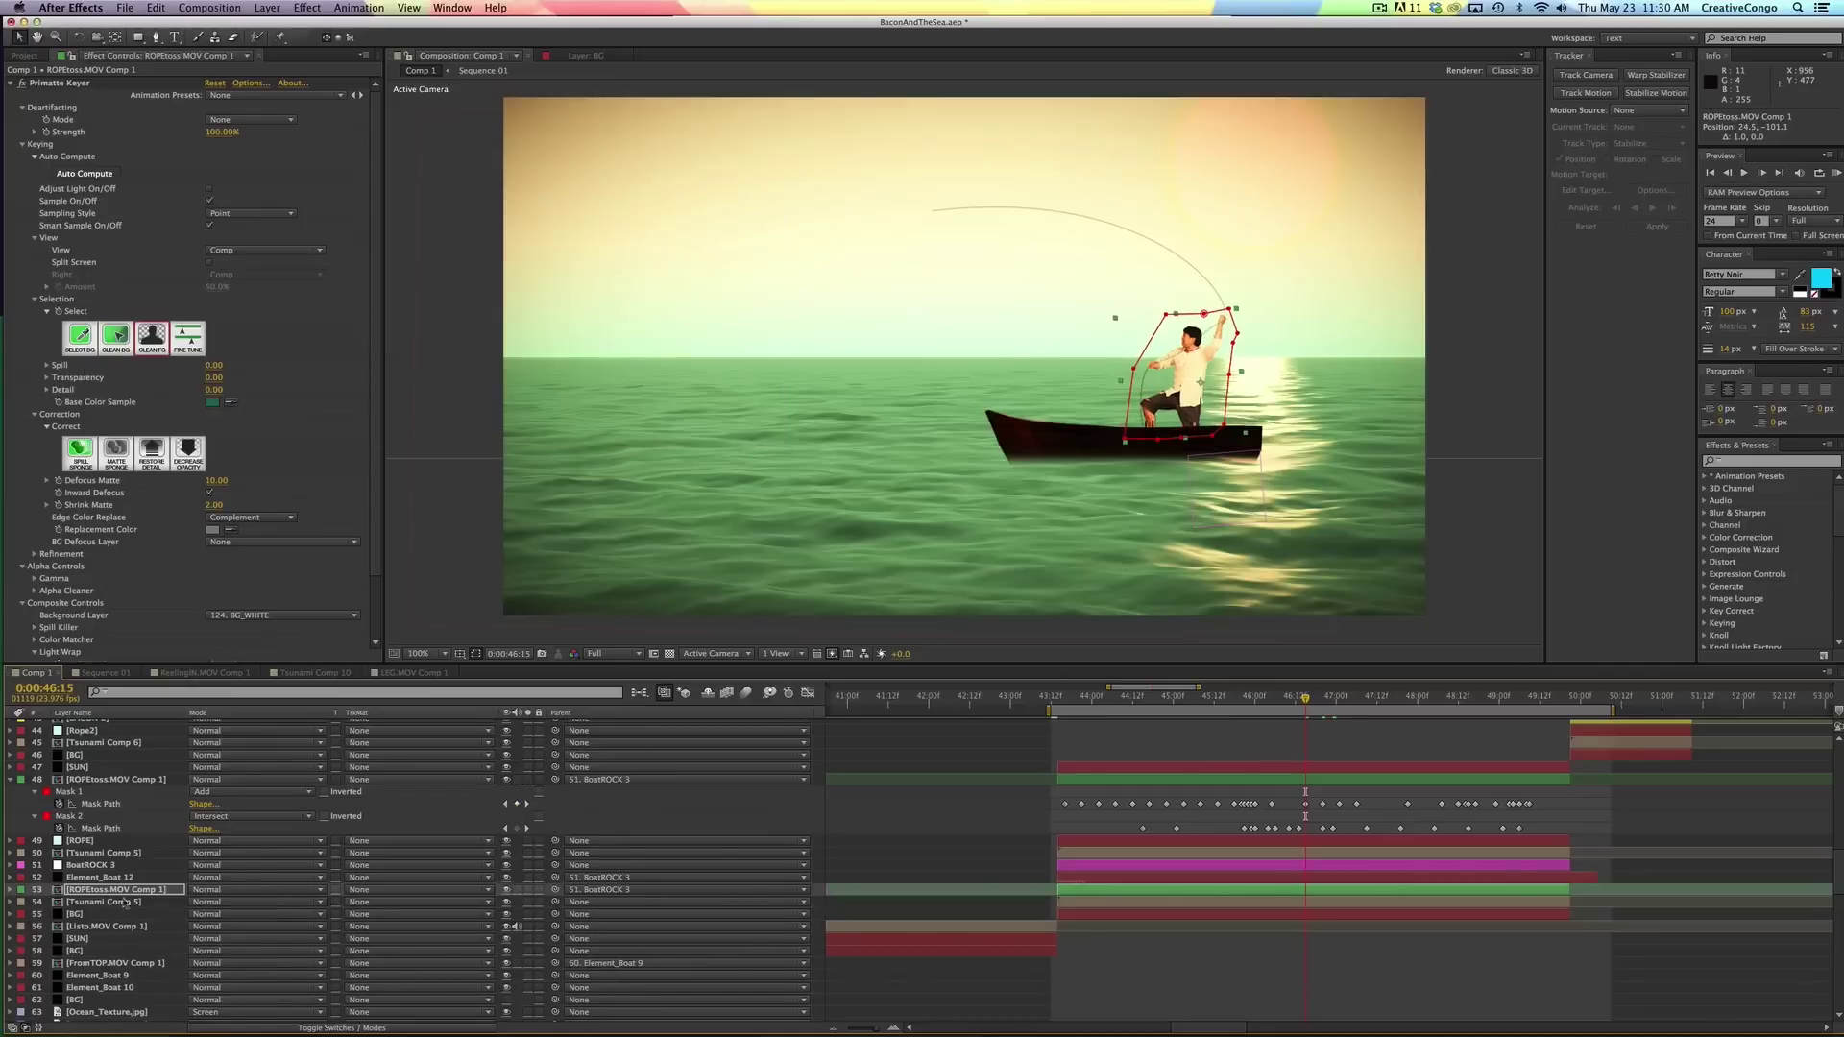
- Select the ROPEtoss.MOV Comp 1 layer and step frames with Page Up/Down to 0:00:46:16
click(1304, 780)
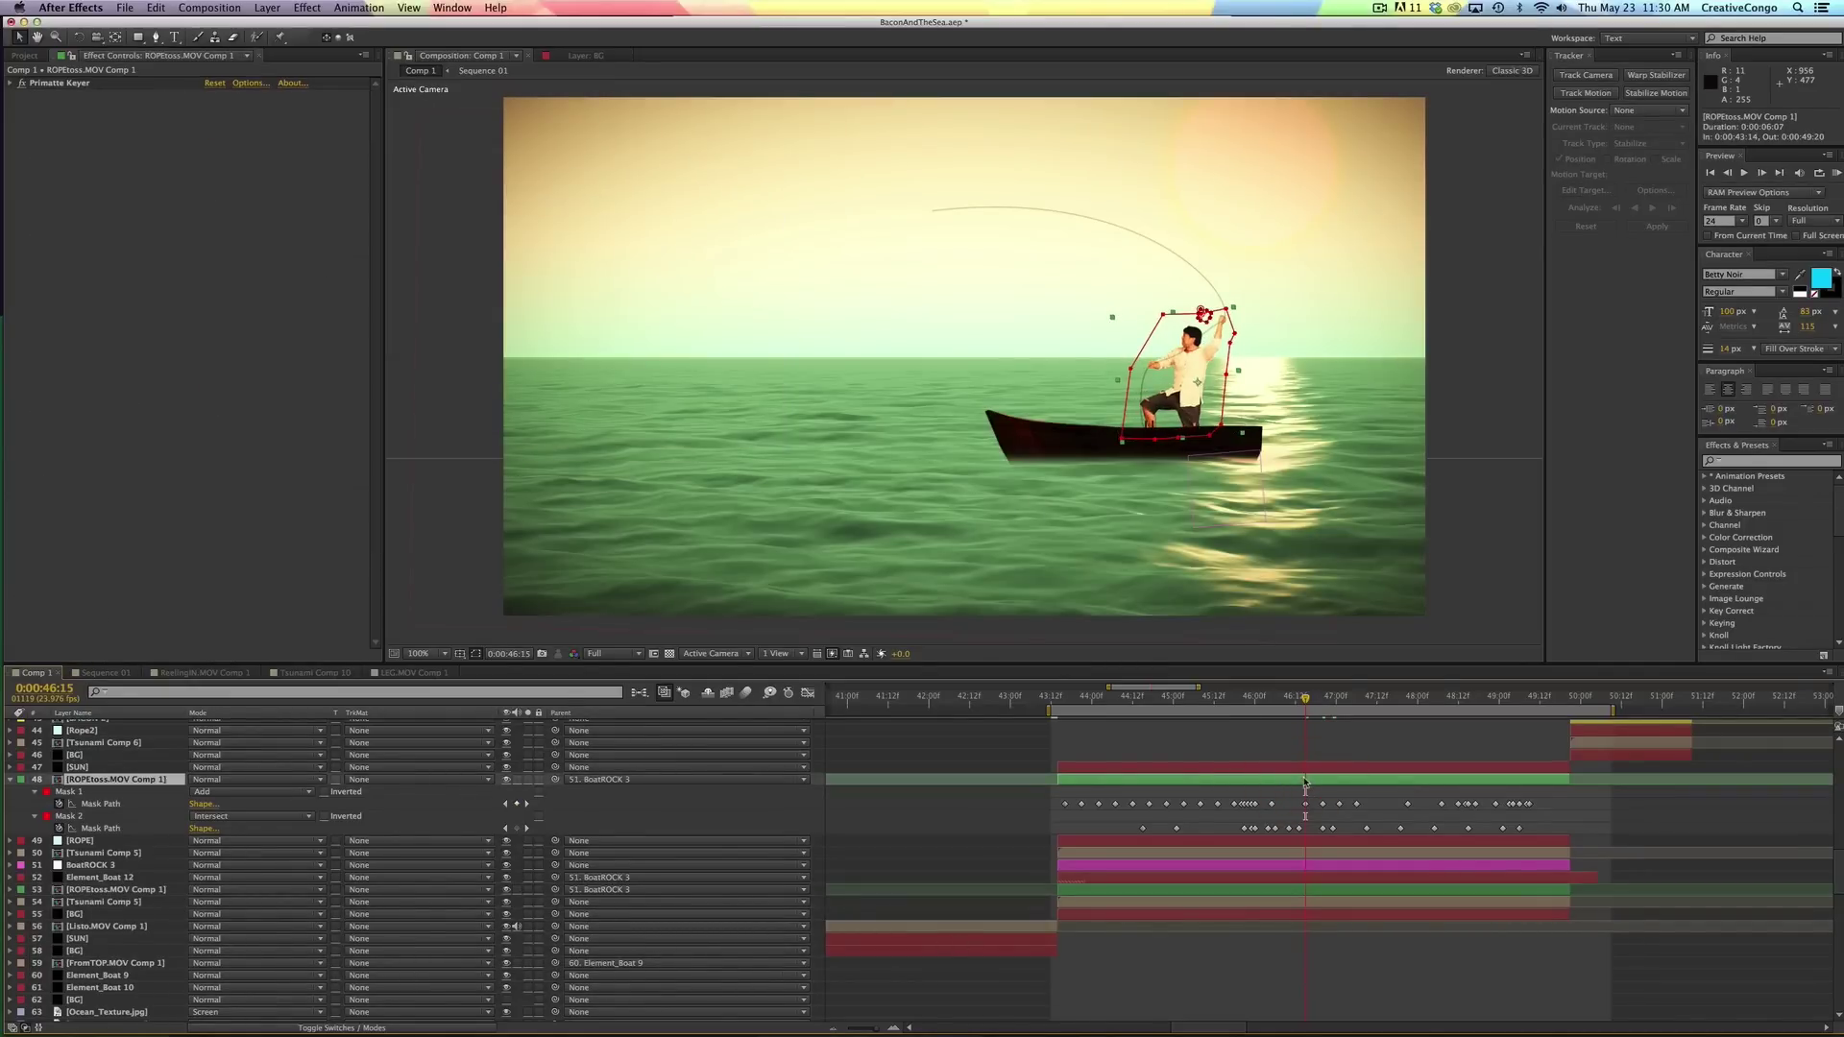
key(Page_Up)
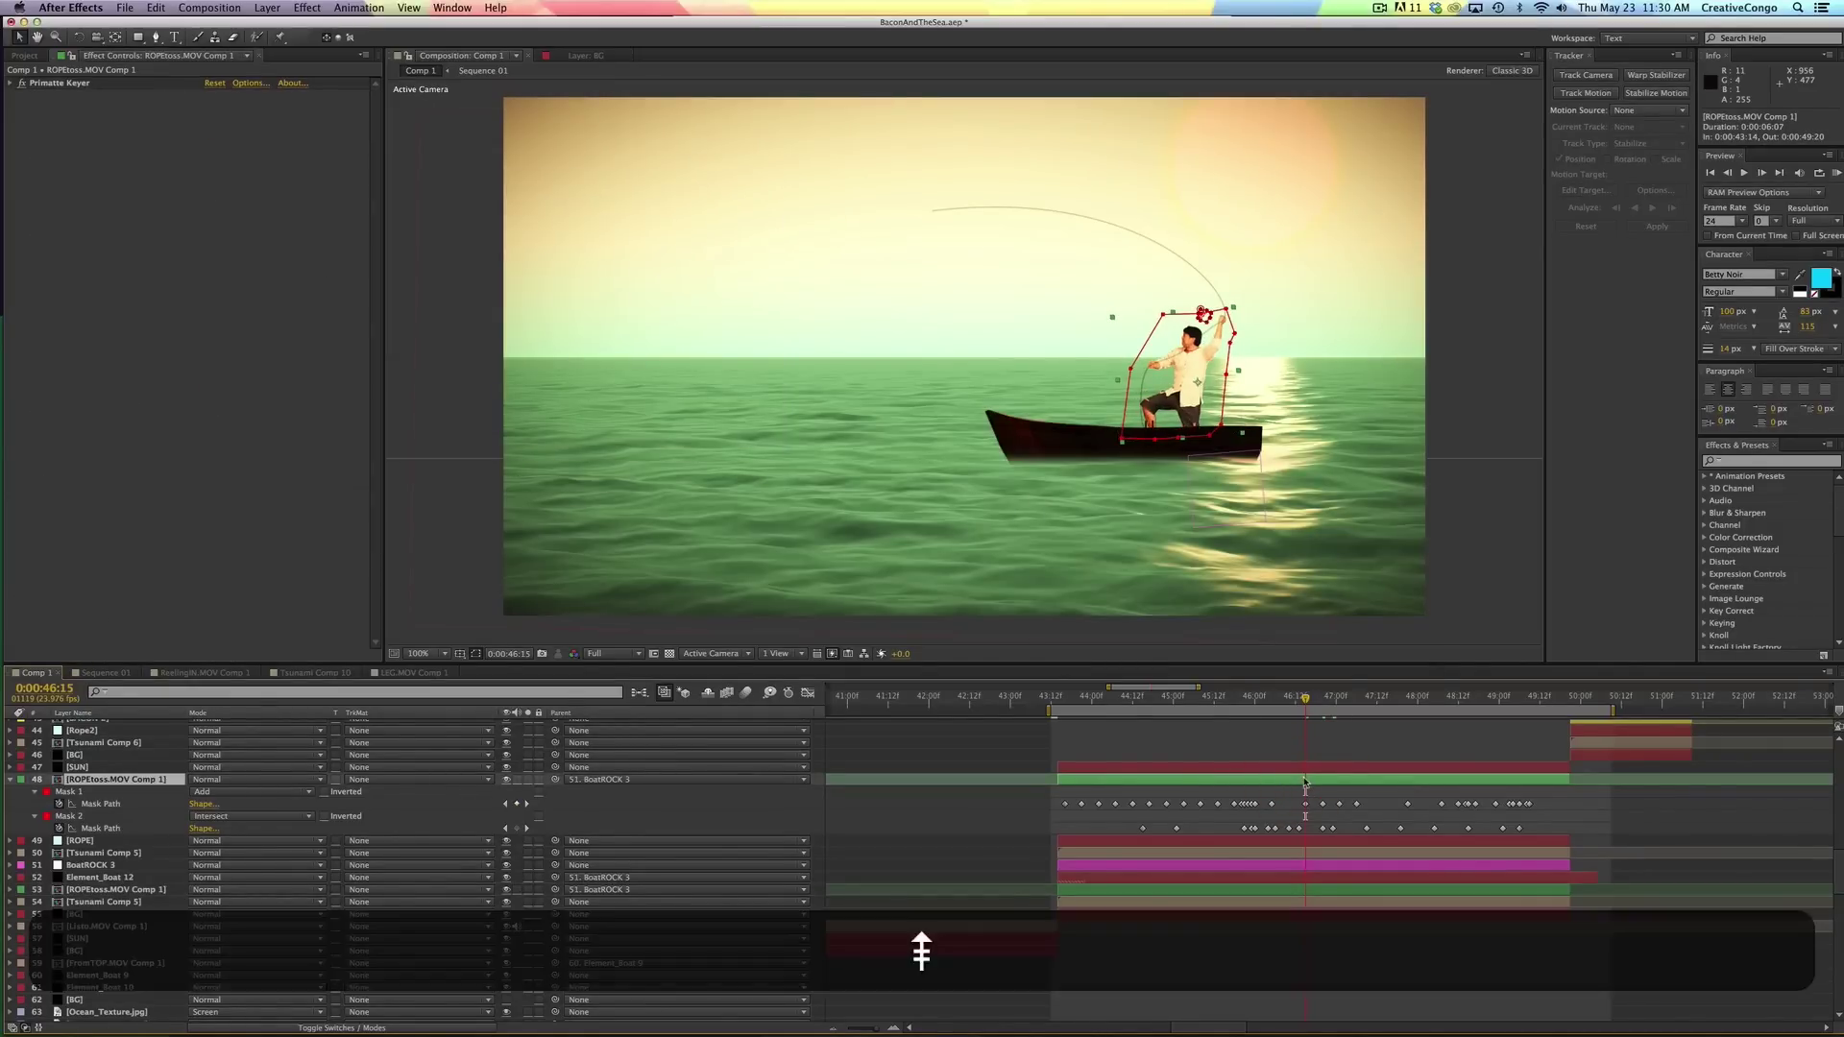
key(Page_Up)
key(Page_Down)
key(Page_Down)
key(Page_Down)
key(Page_Up)
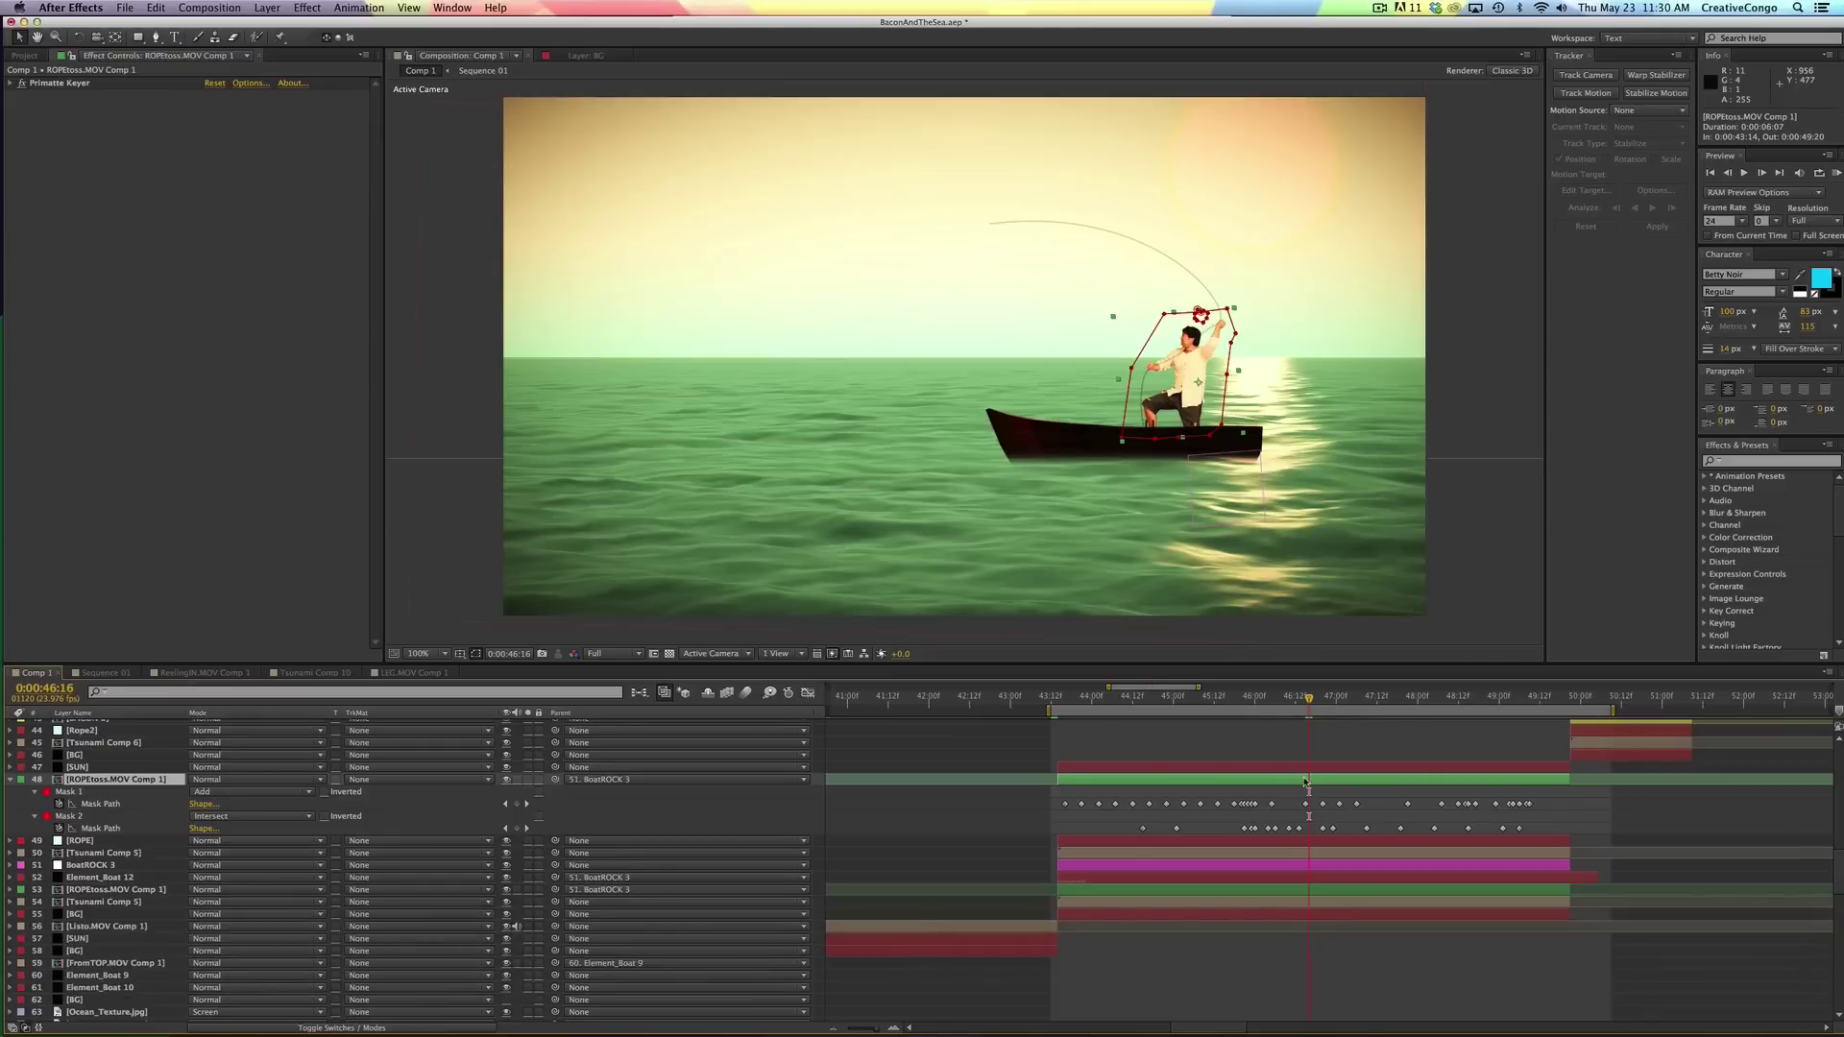
- Step the current time back and forth with Cmd+Left/Right, settling at 0:00:46:17
key(super+Left)
key(super+Right)
key(super+Right)
key(super+Right)
key(super+Right)
key(super+Right)
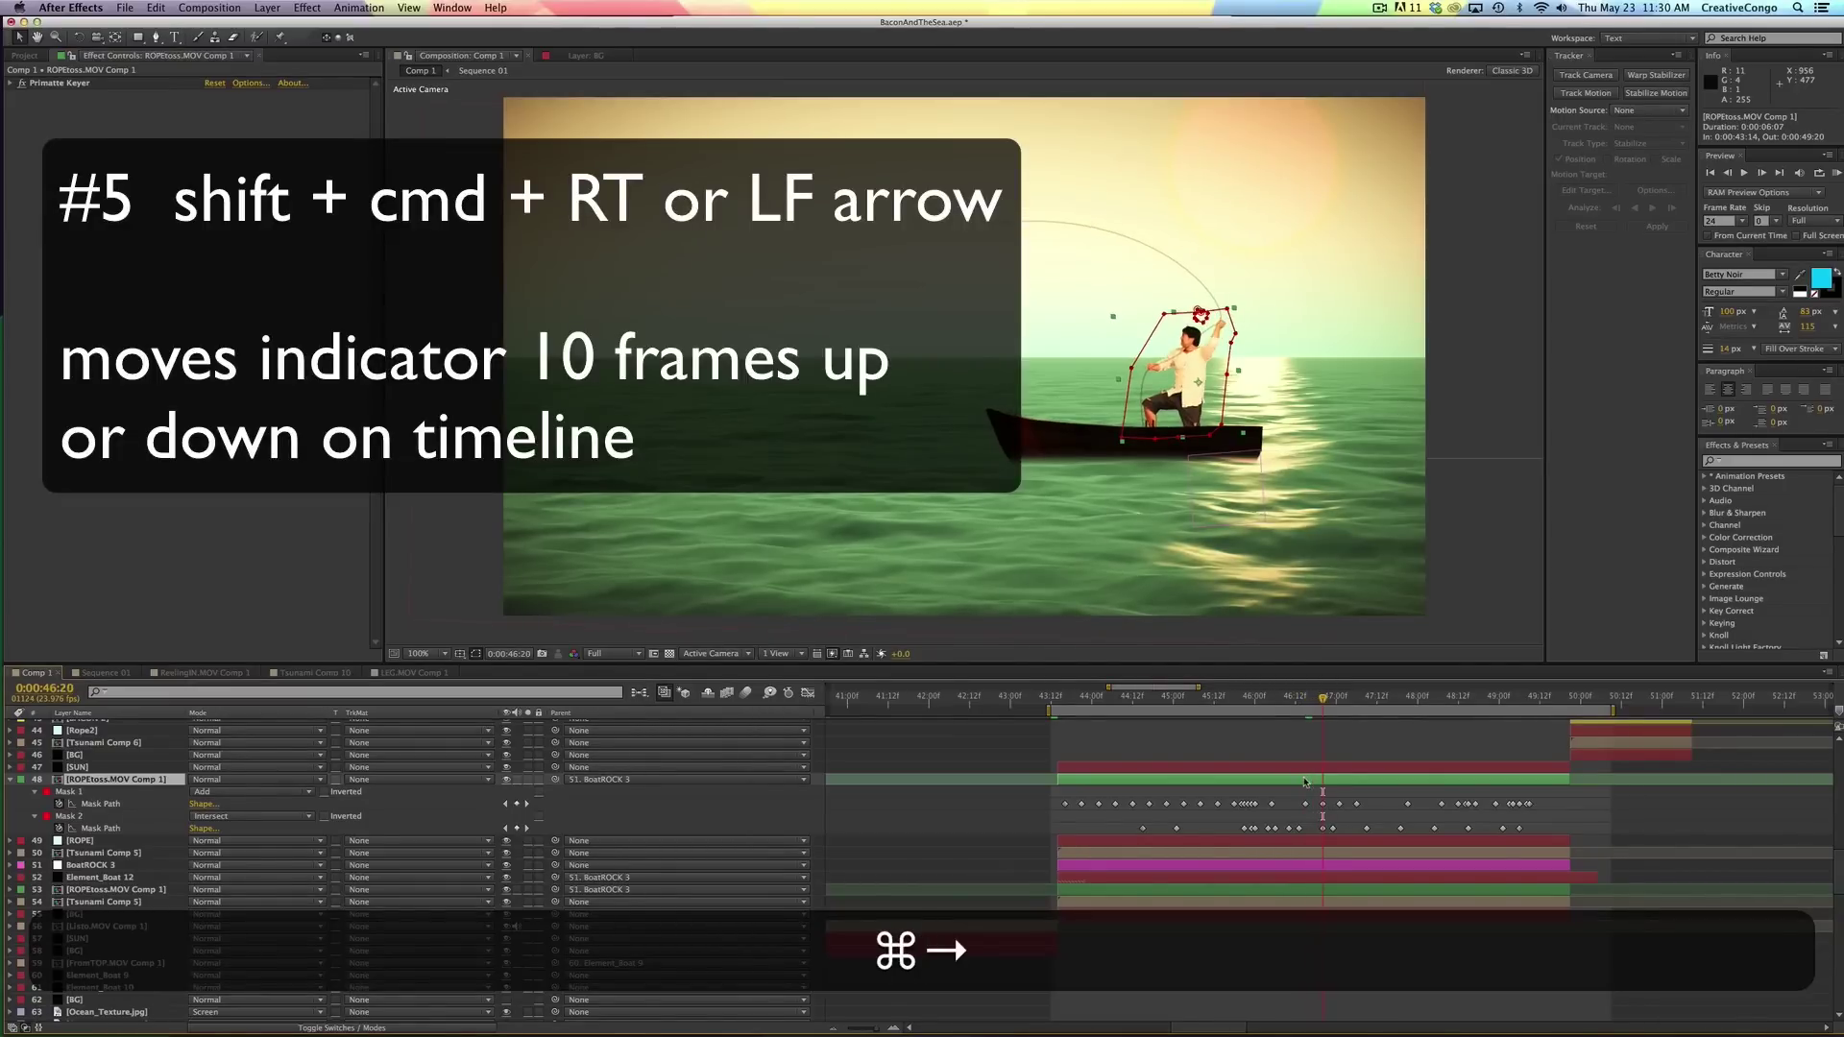
key(super+Left)
key(super+Left)
key(super+Right)
key(super+Left)
- Jump ten frames ahead to 0:00:47:03 and back to 0:00:46:17 with Shift+Cmd+arrows
key(shift+super+Right)
key(shift+super+Right)
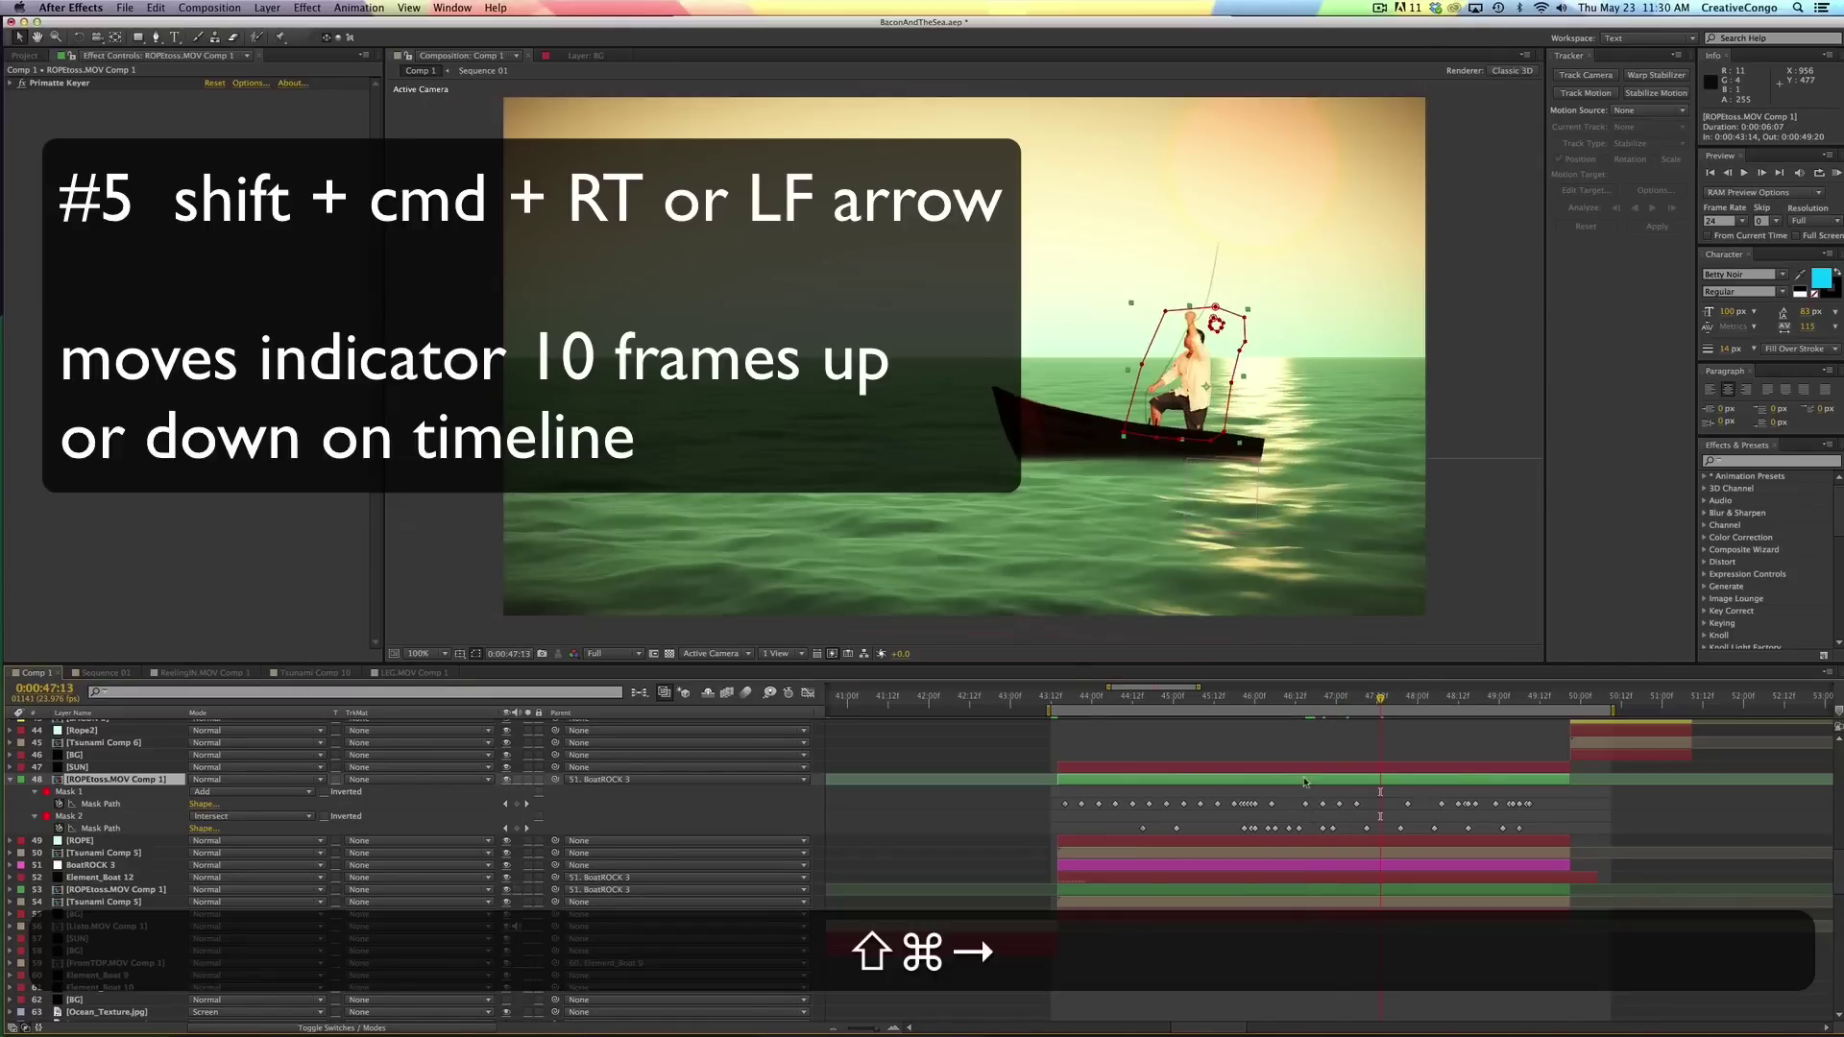
key(shift+super+Left)
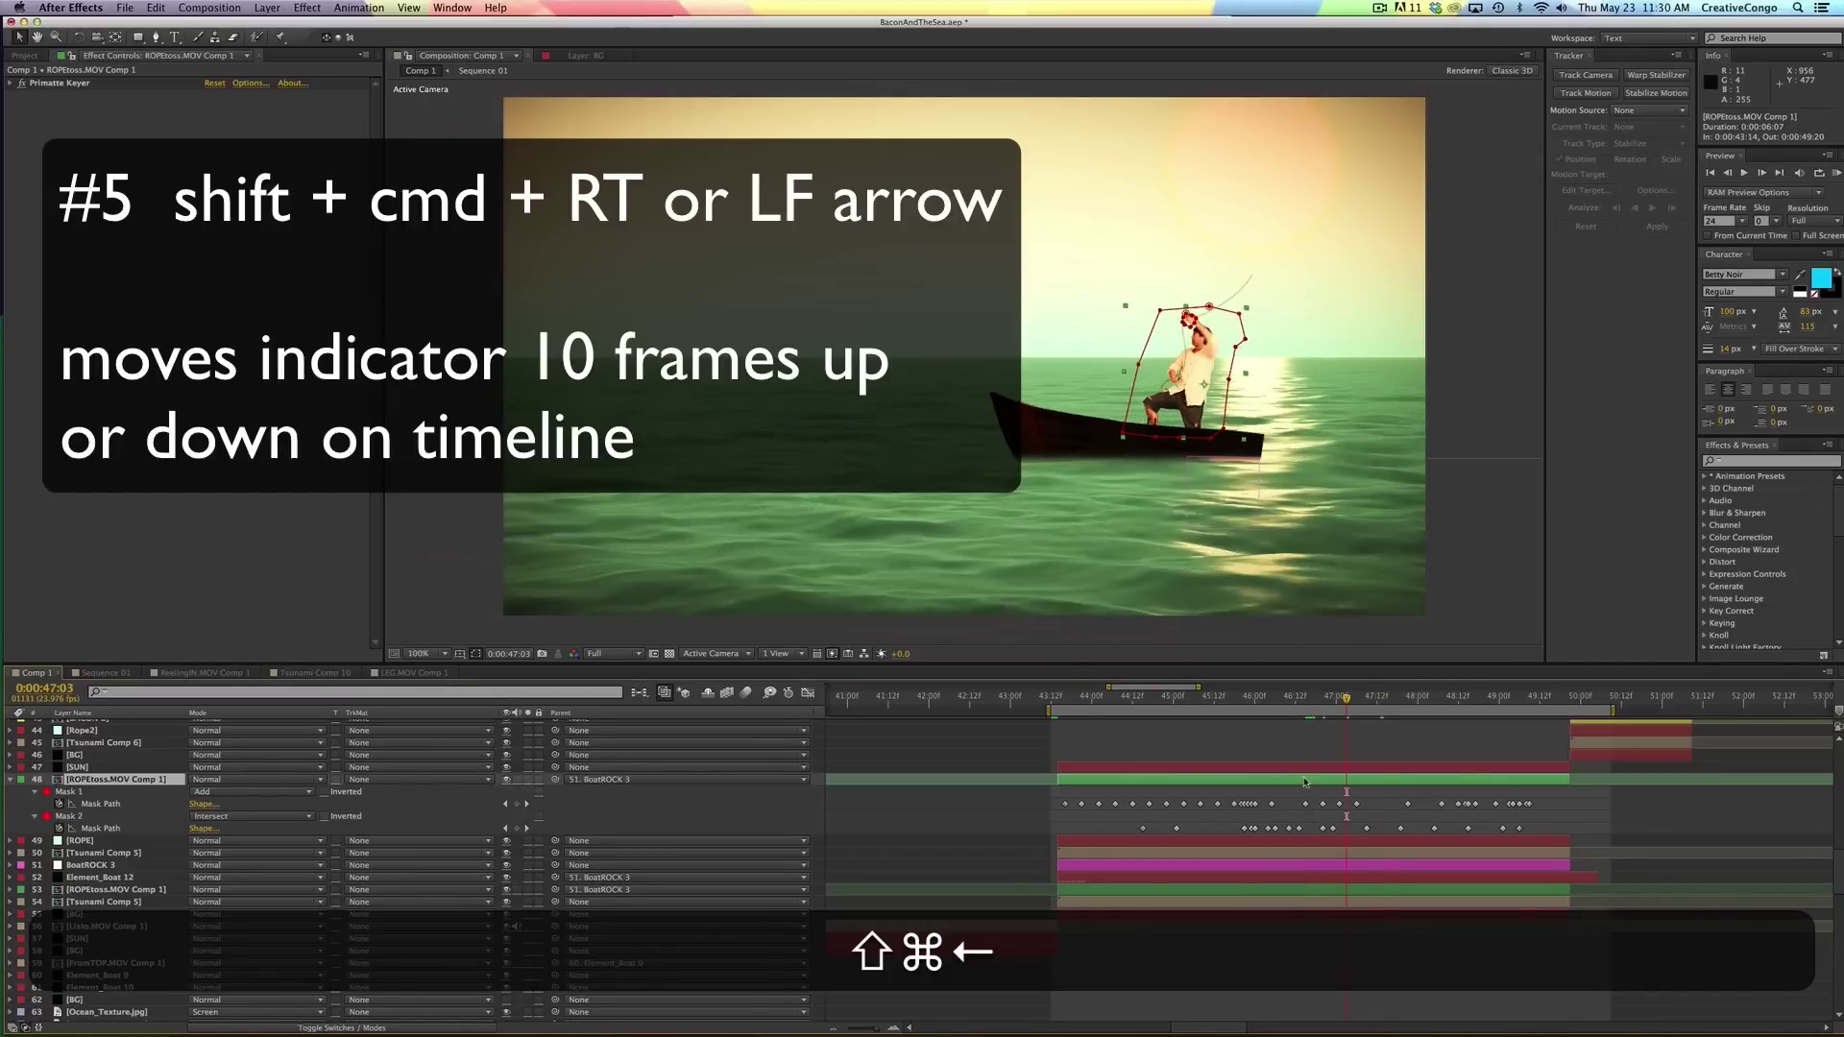
key(shift+super+Left)
key(shift+super+Right)
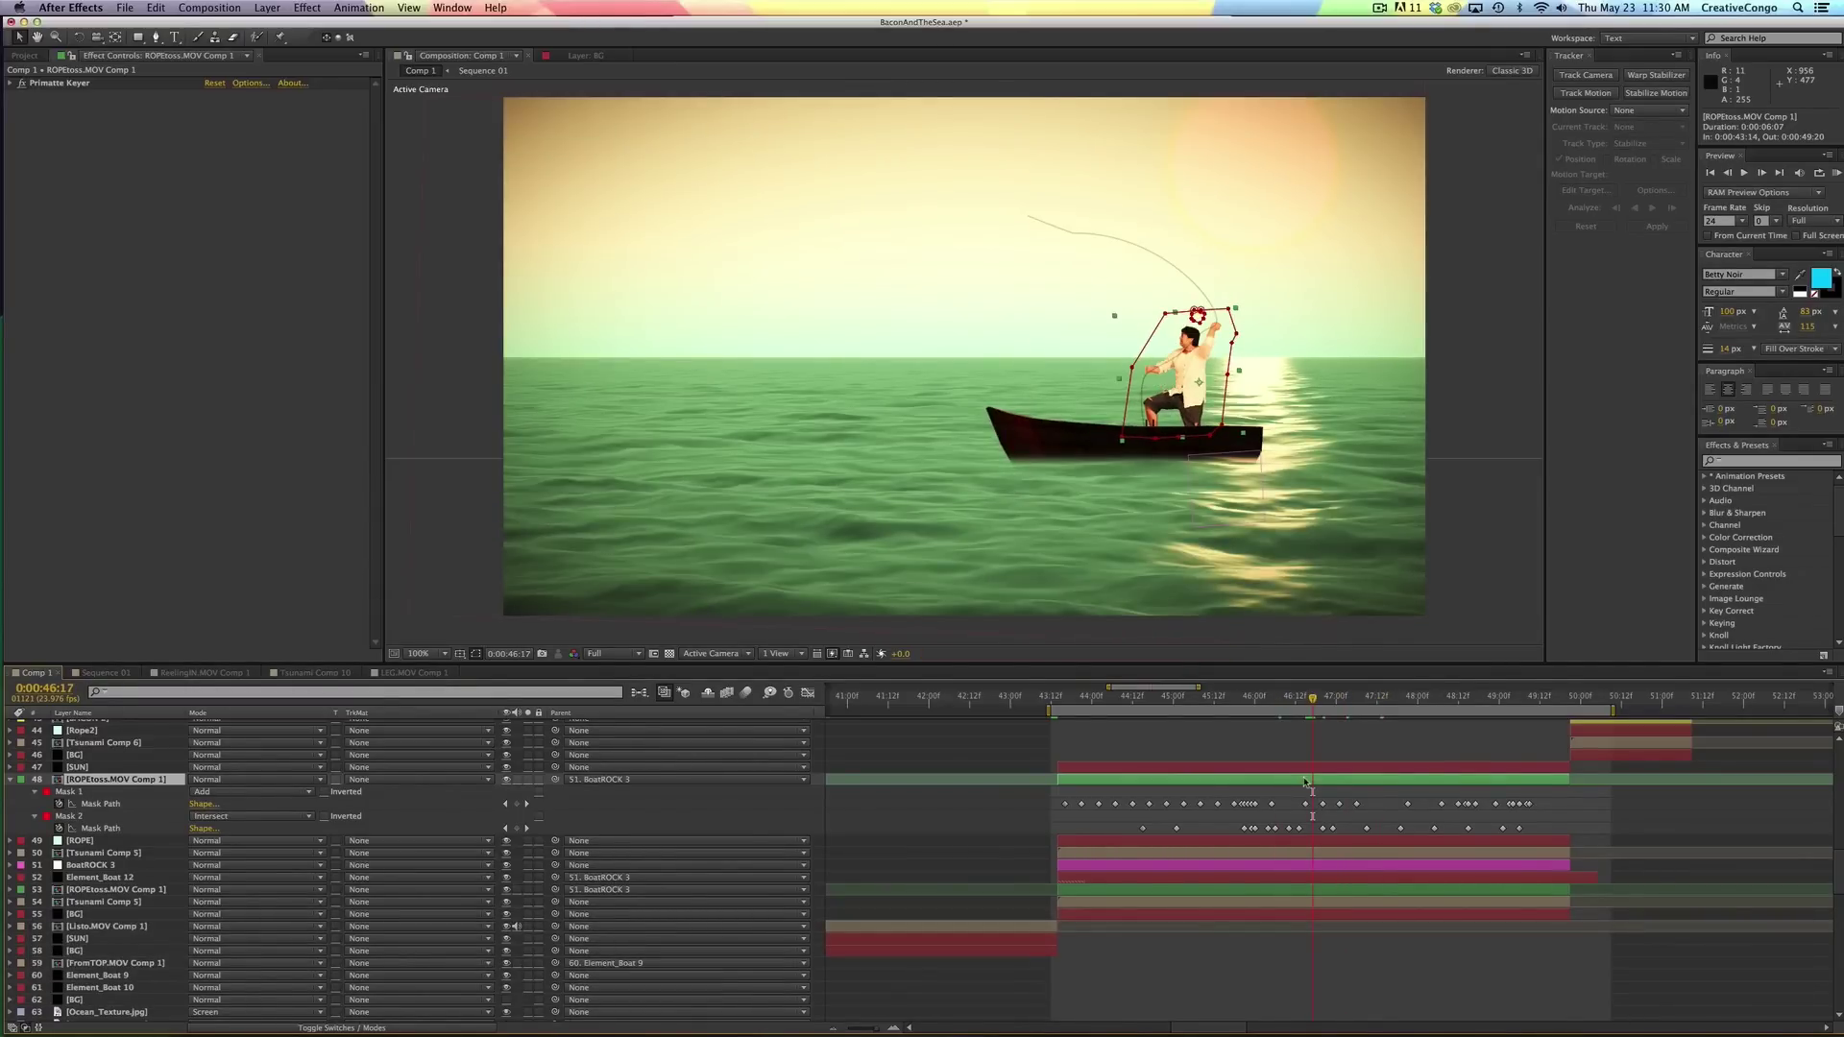
- Run a RAM preview with Ctrl+0 and stop it with Space at 0:00:44:20
key(ctrl)
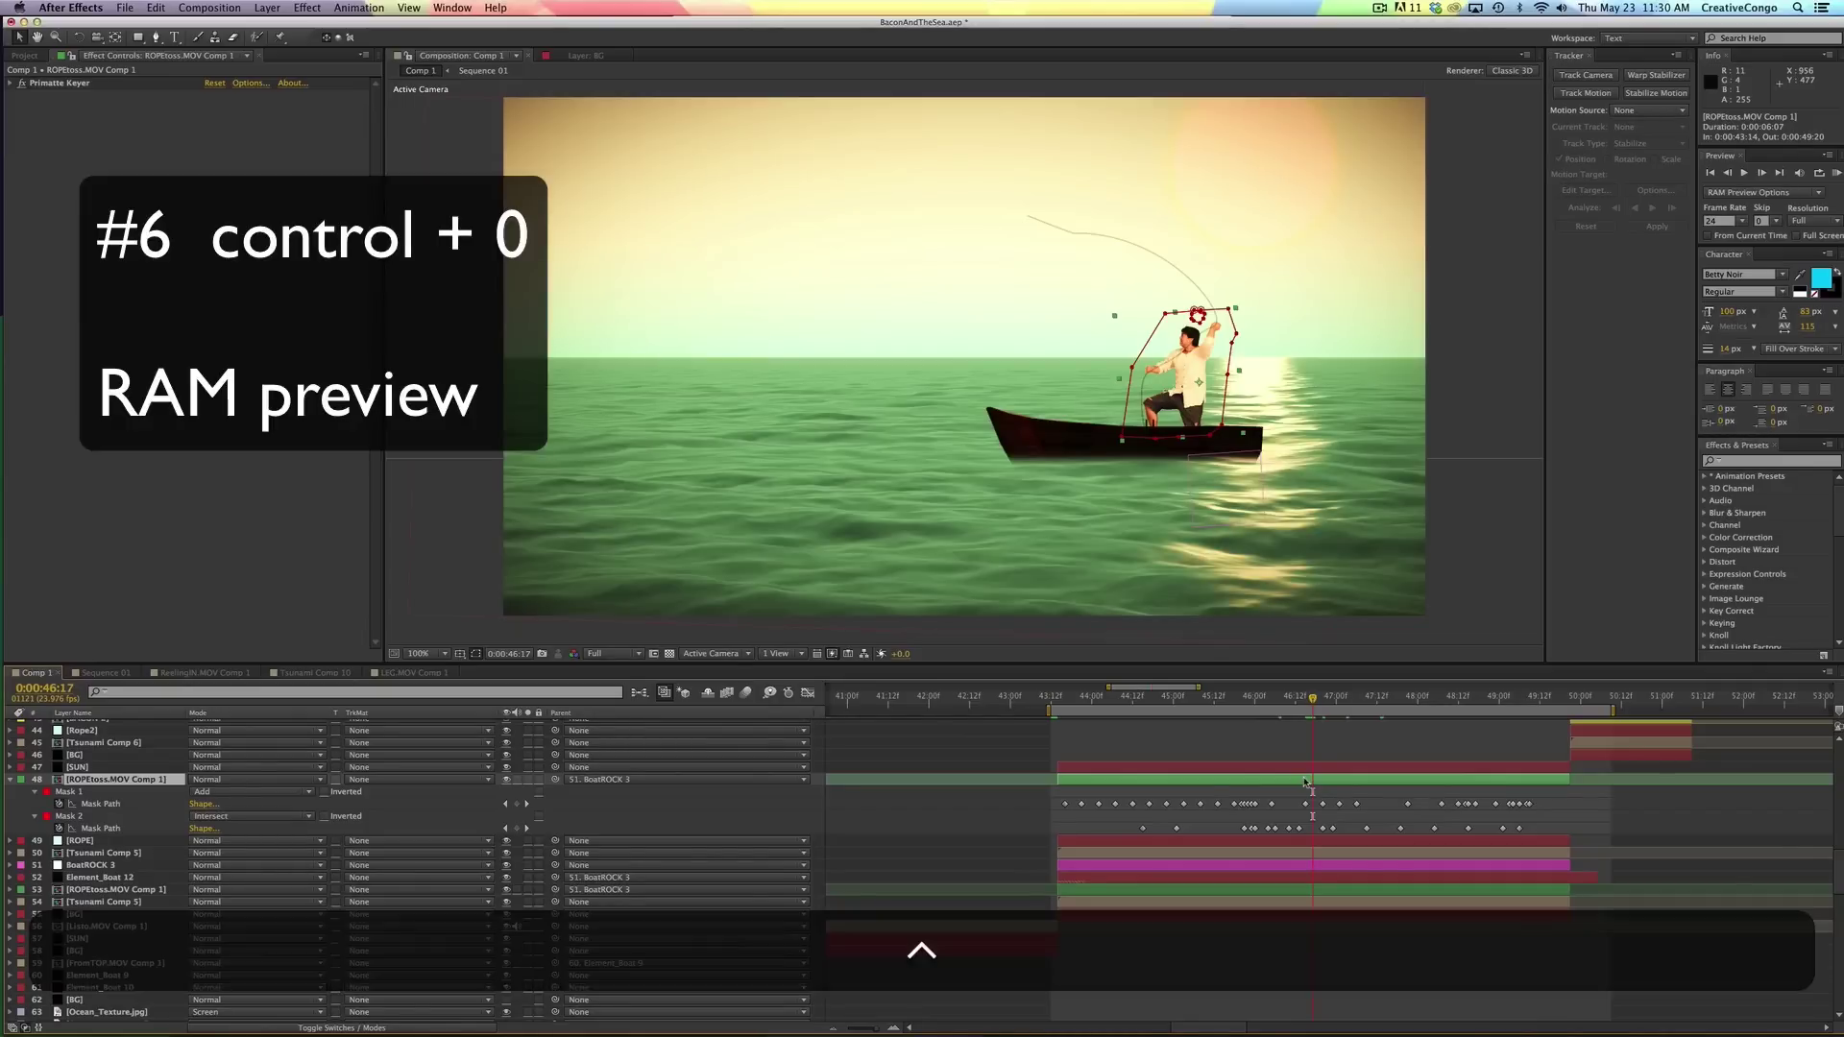
key(ctrl+0)
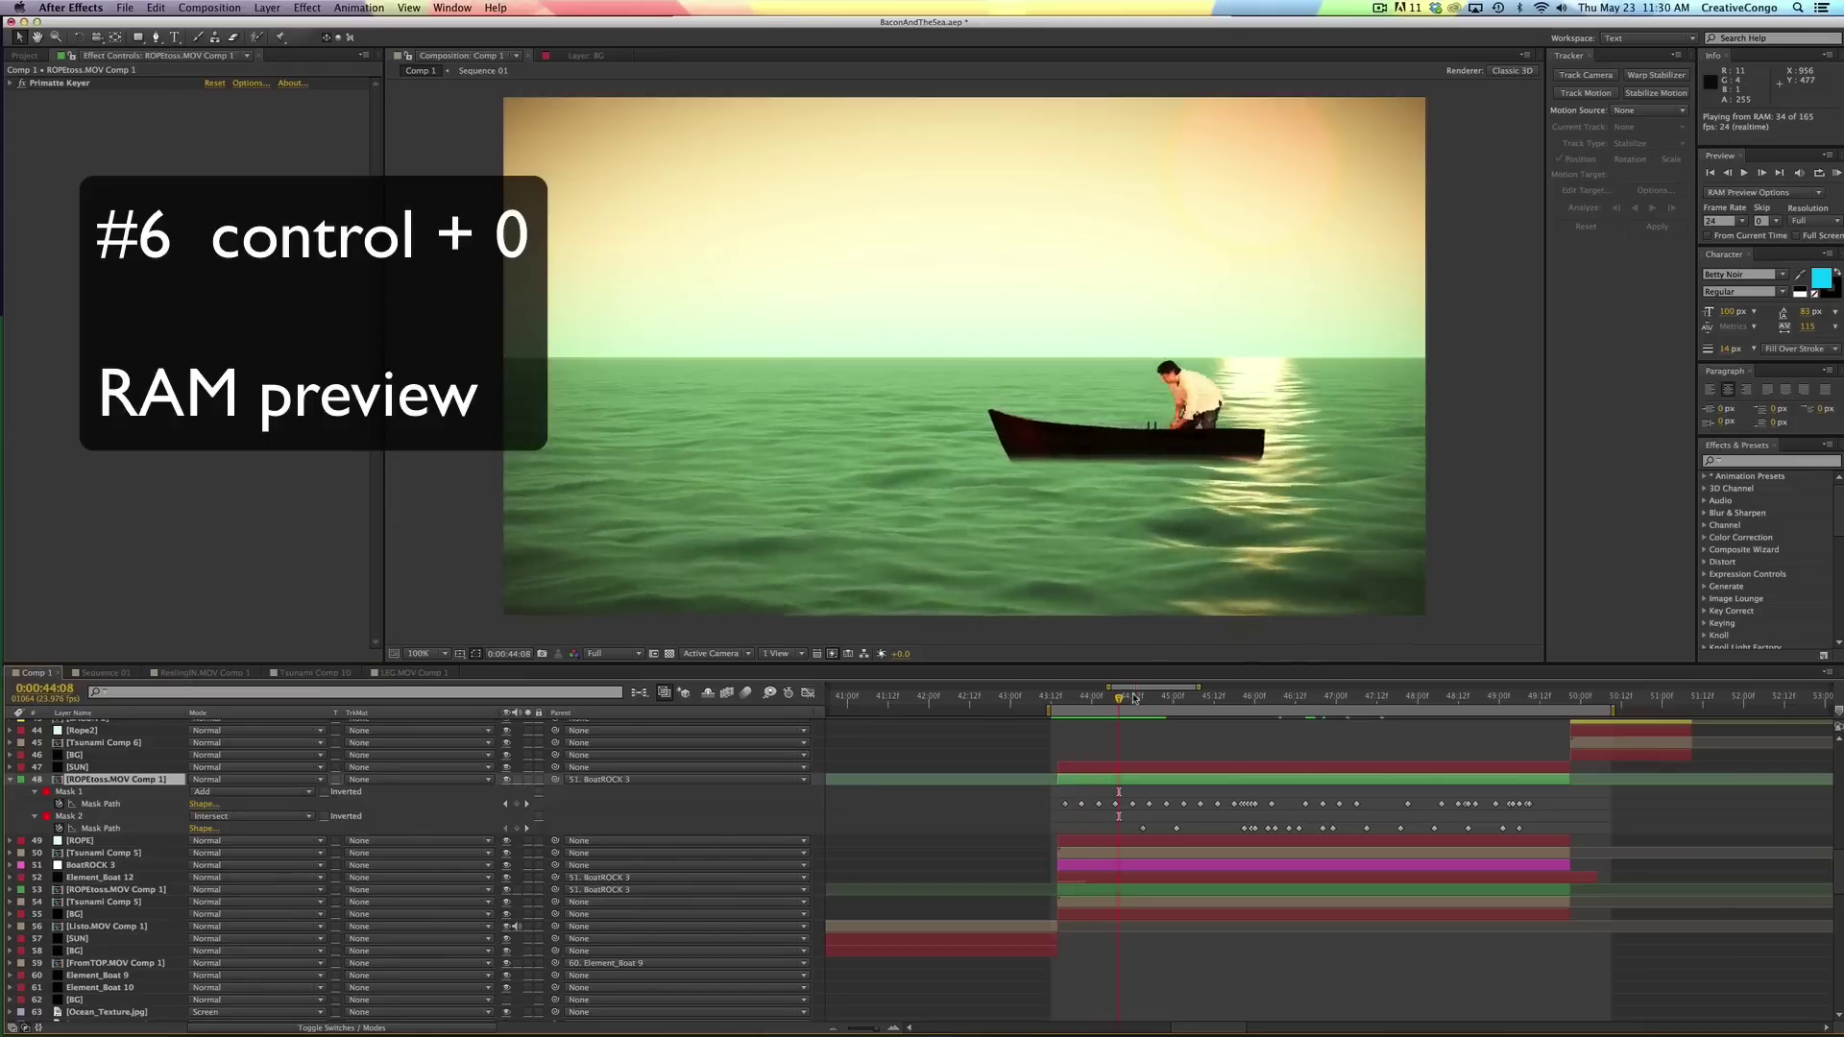
key(space)
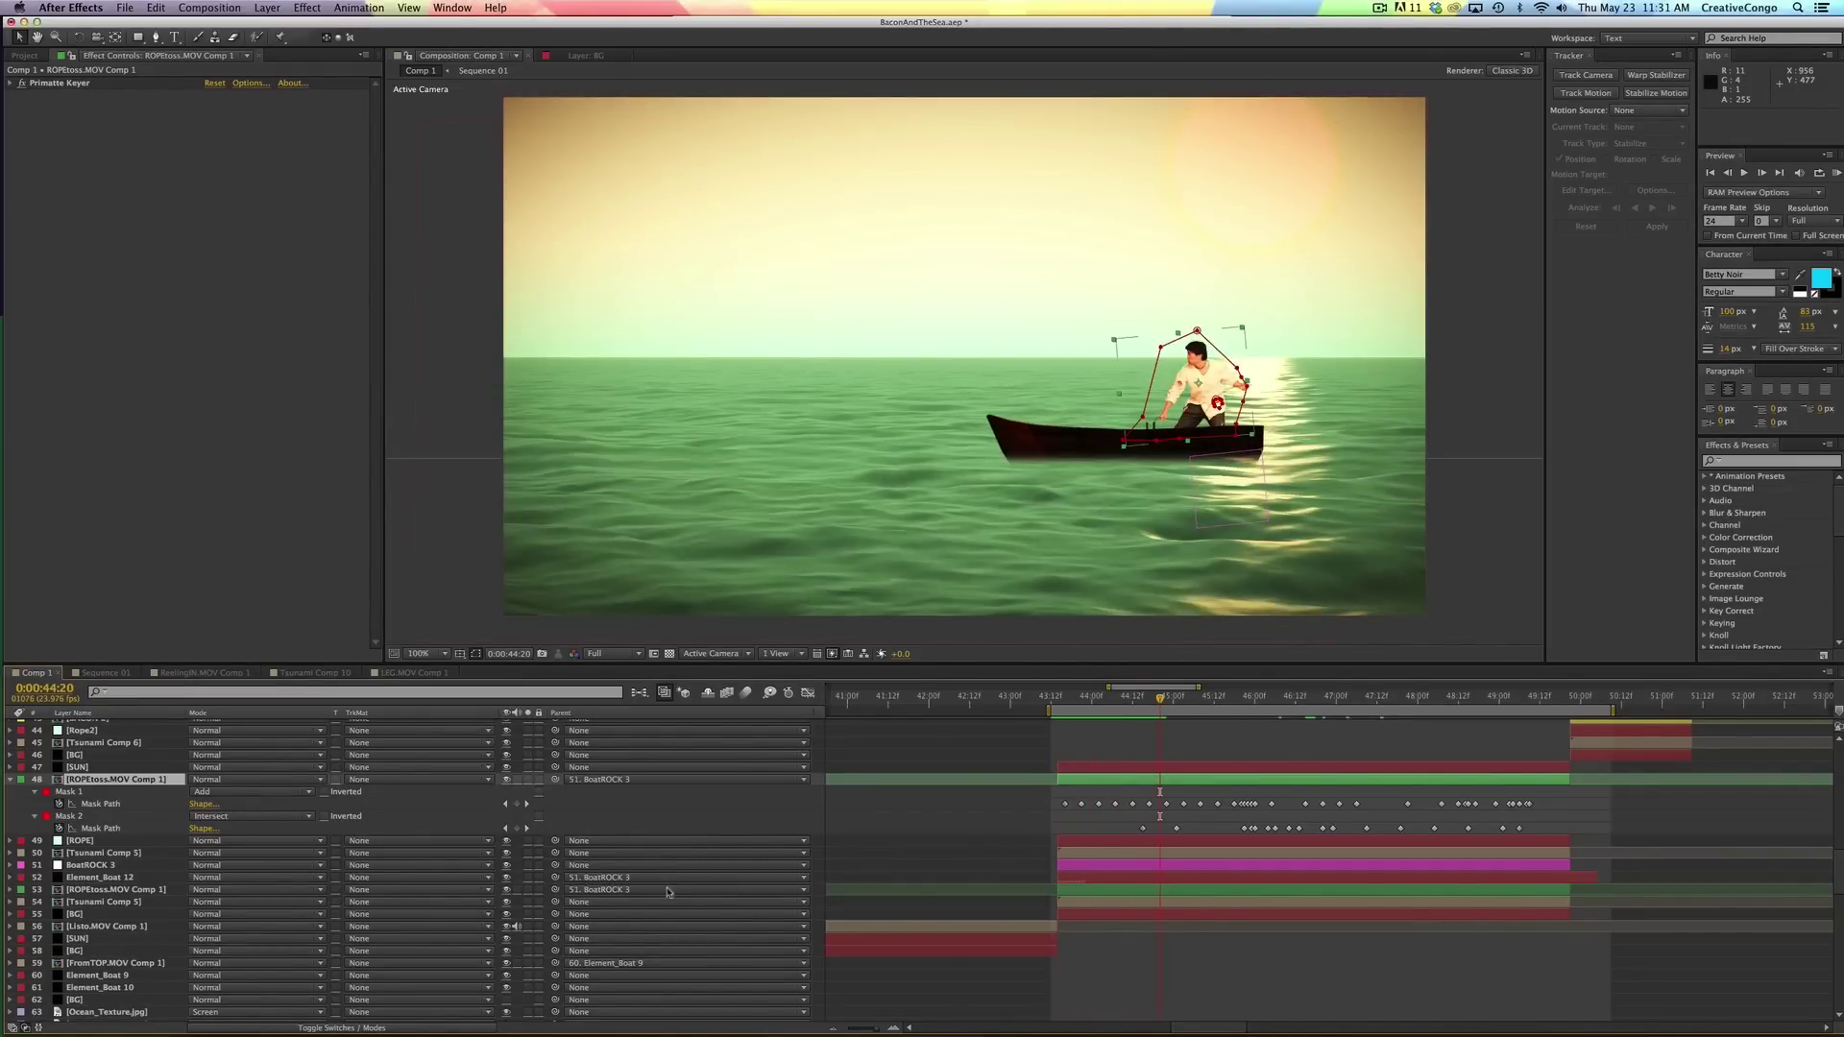
- Select the Element_Boat 12 layer and toggle its visibility off and back on
click(85, 866)
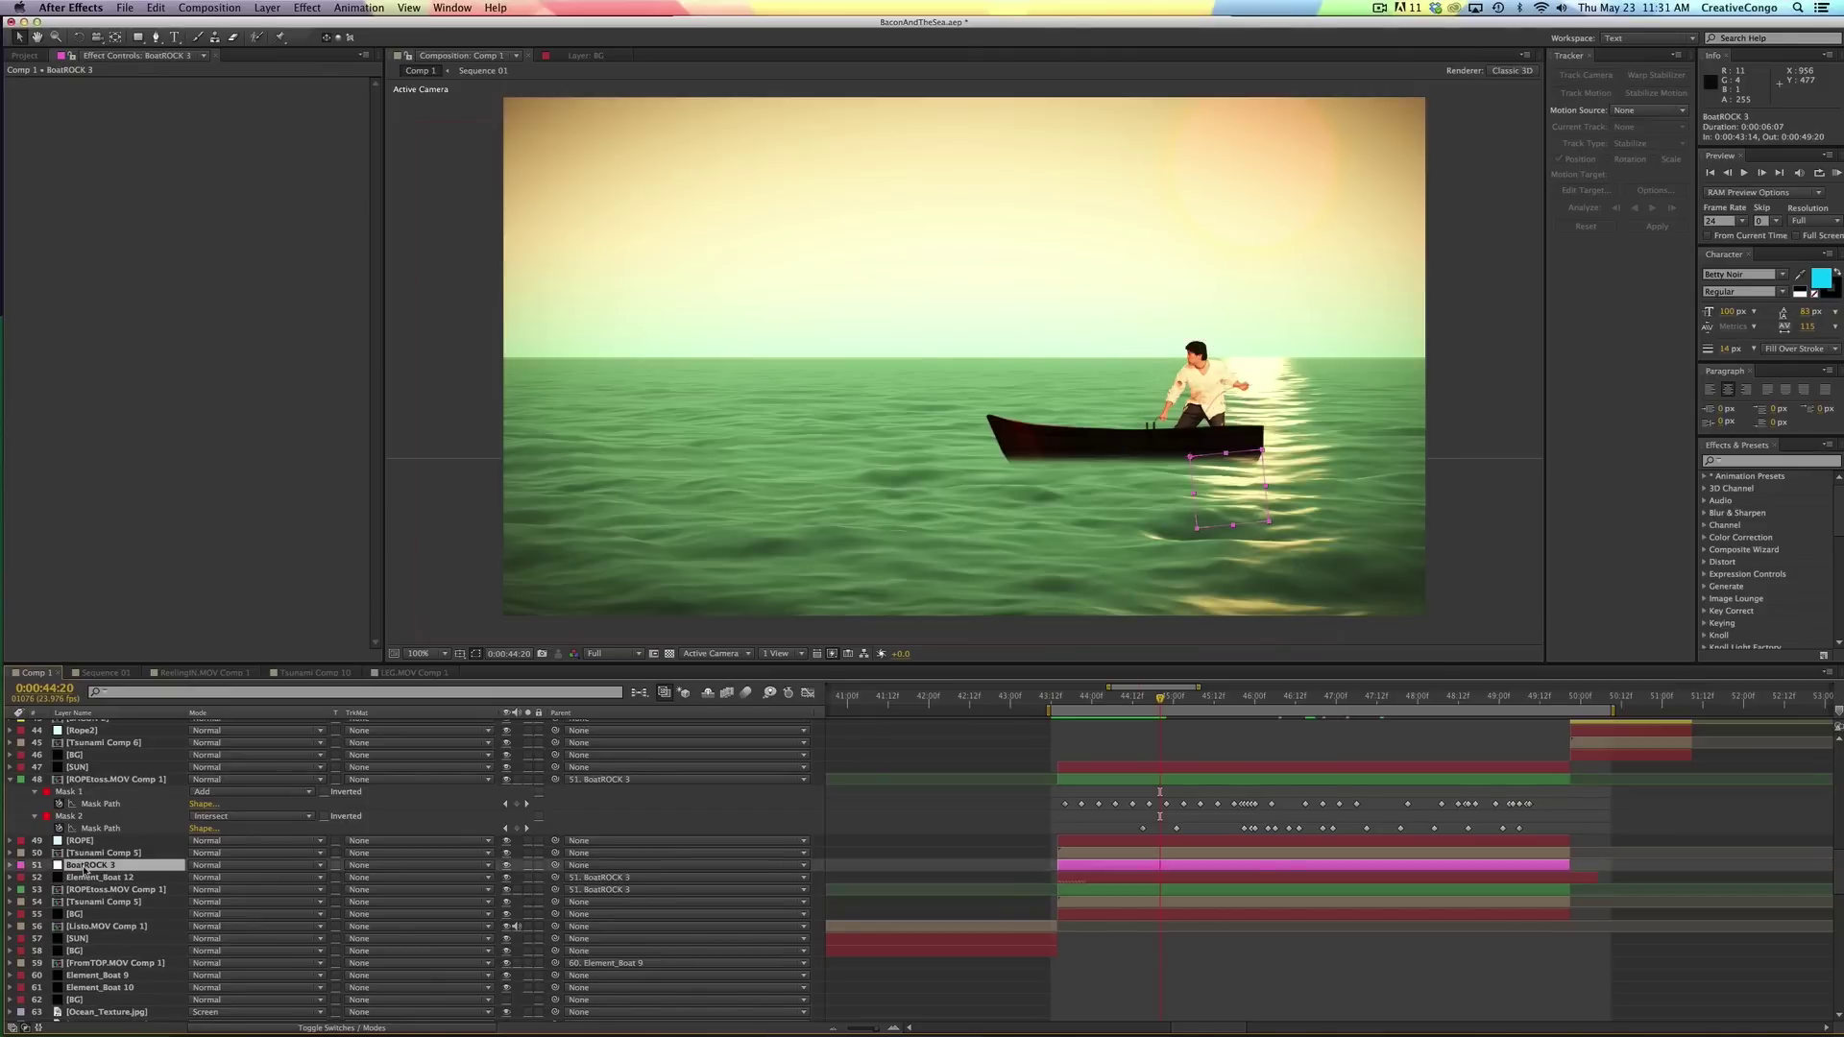
click(91, 877)
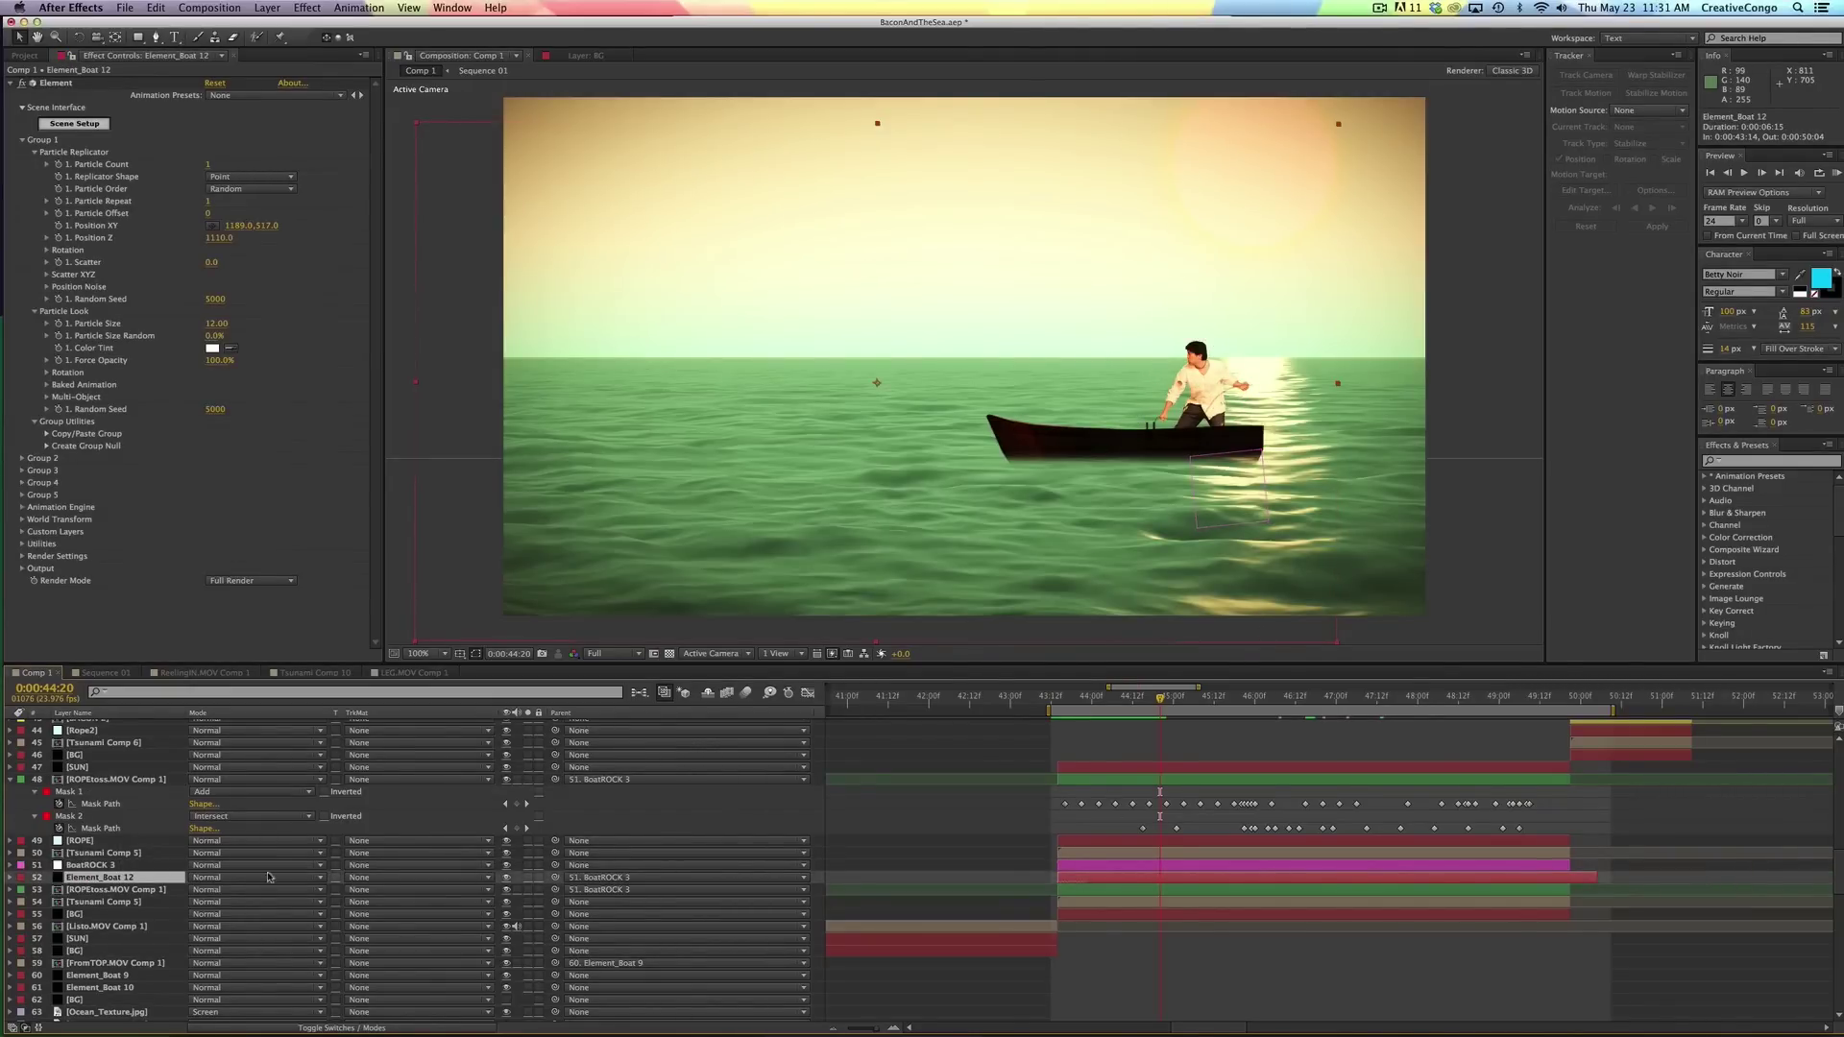
click(507, 877)
click(507, 877)
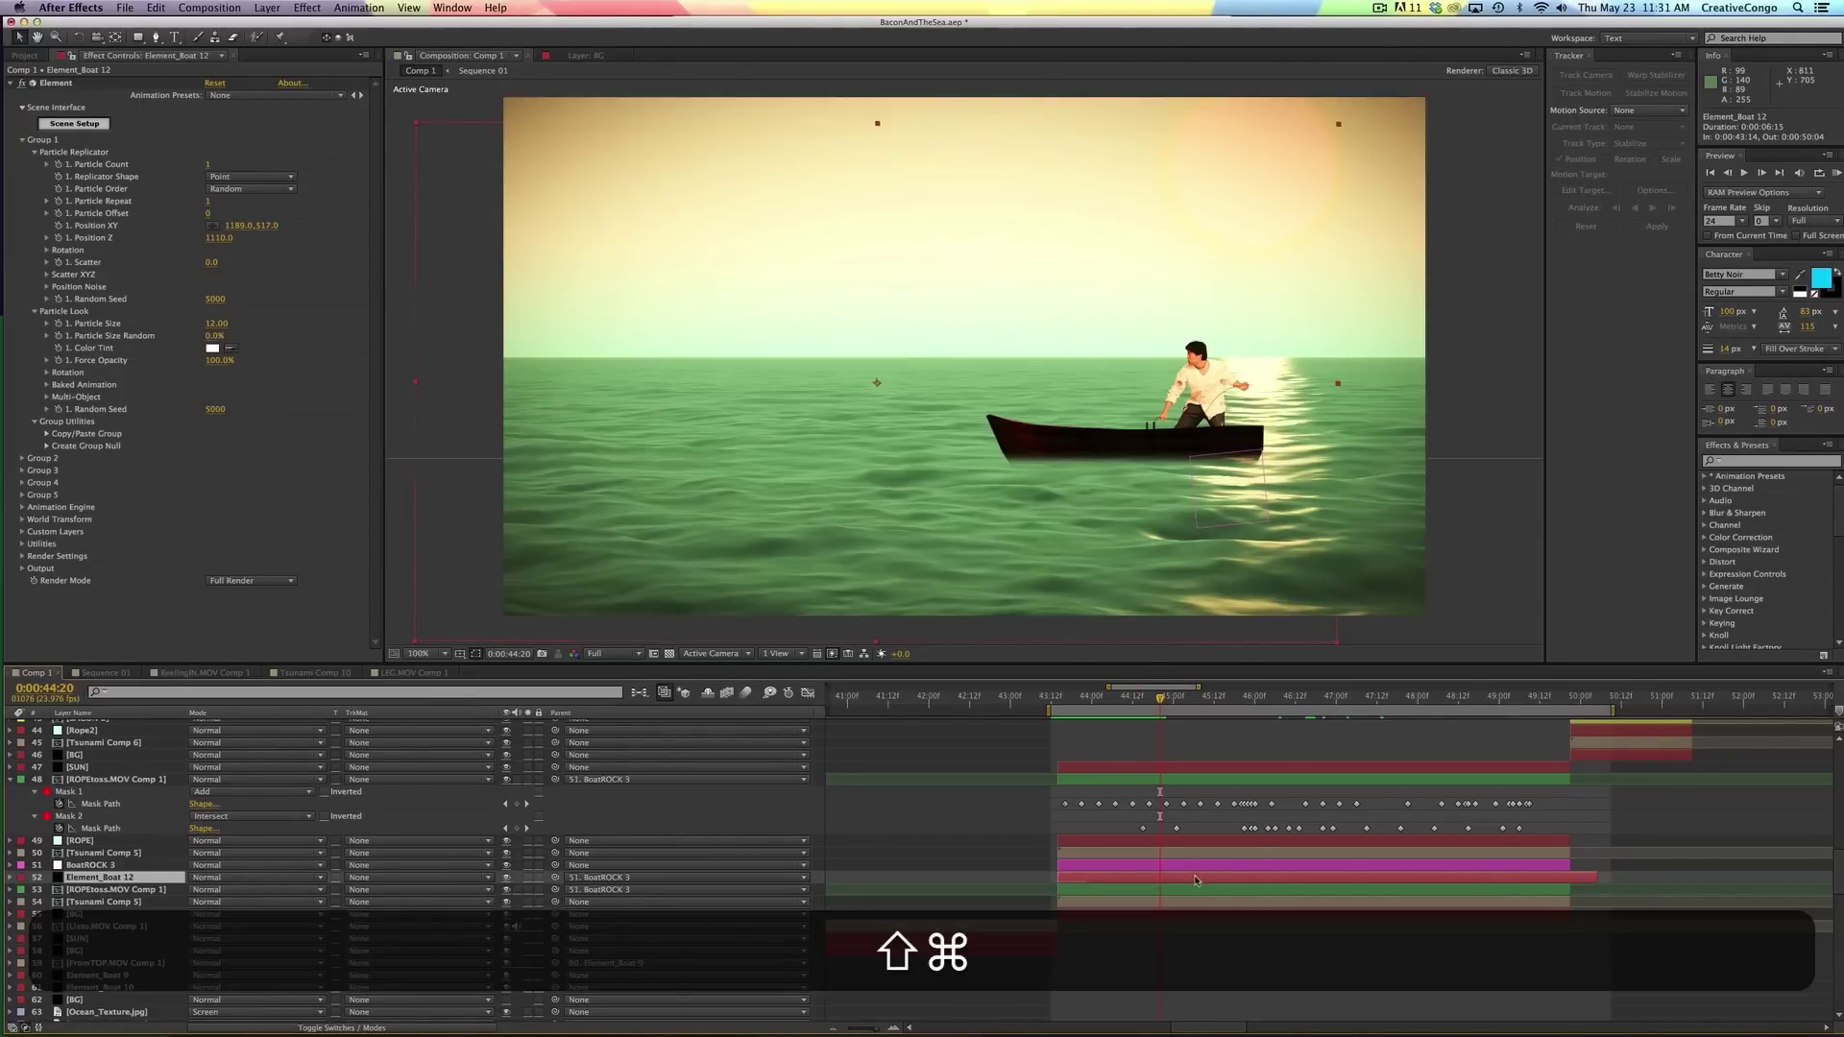
- Split Element_Boat 12 at the current time with Shift+Cmd+D, then undo the split
key(shift+super+d)
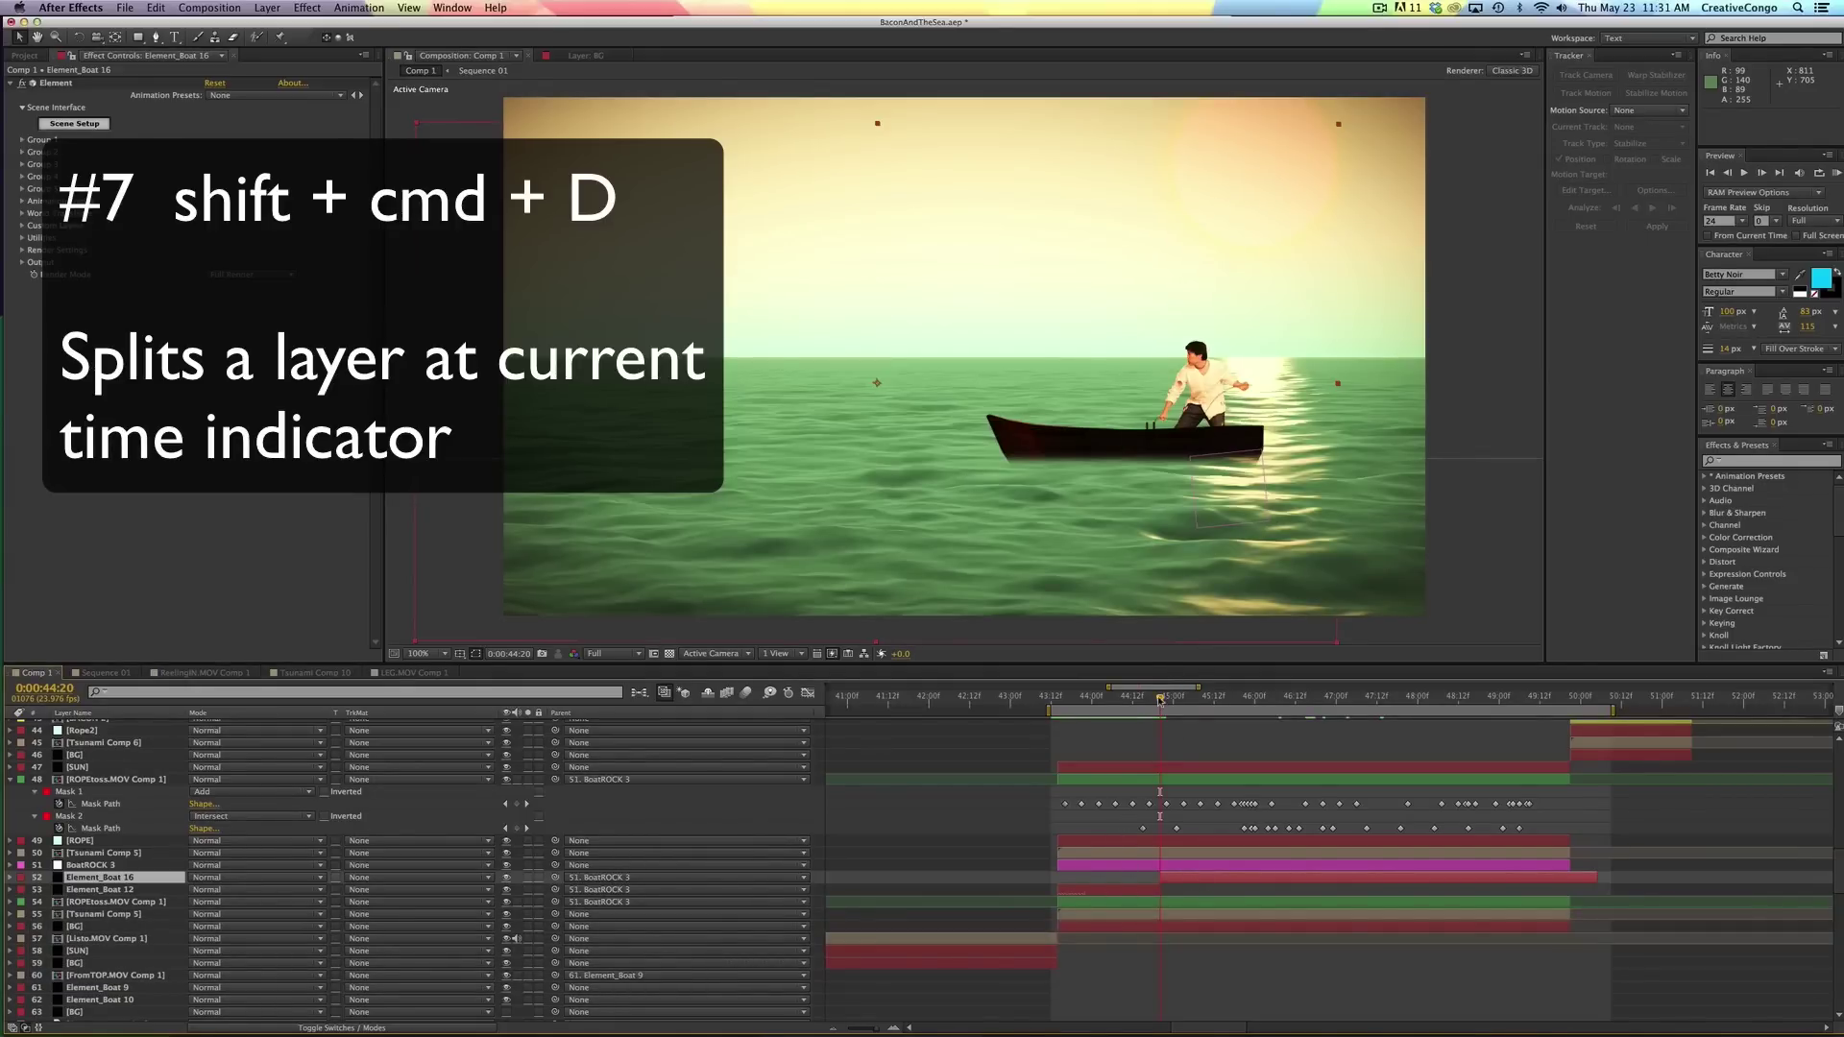
key(super+z)
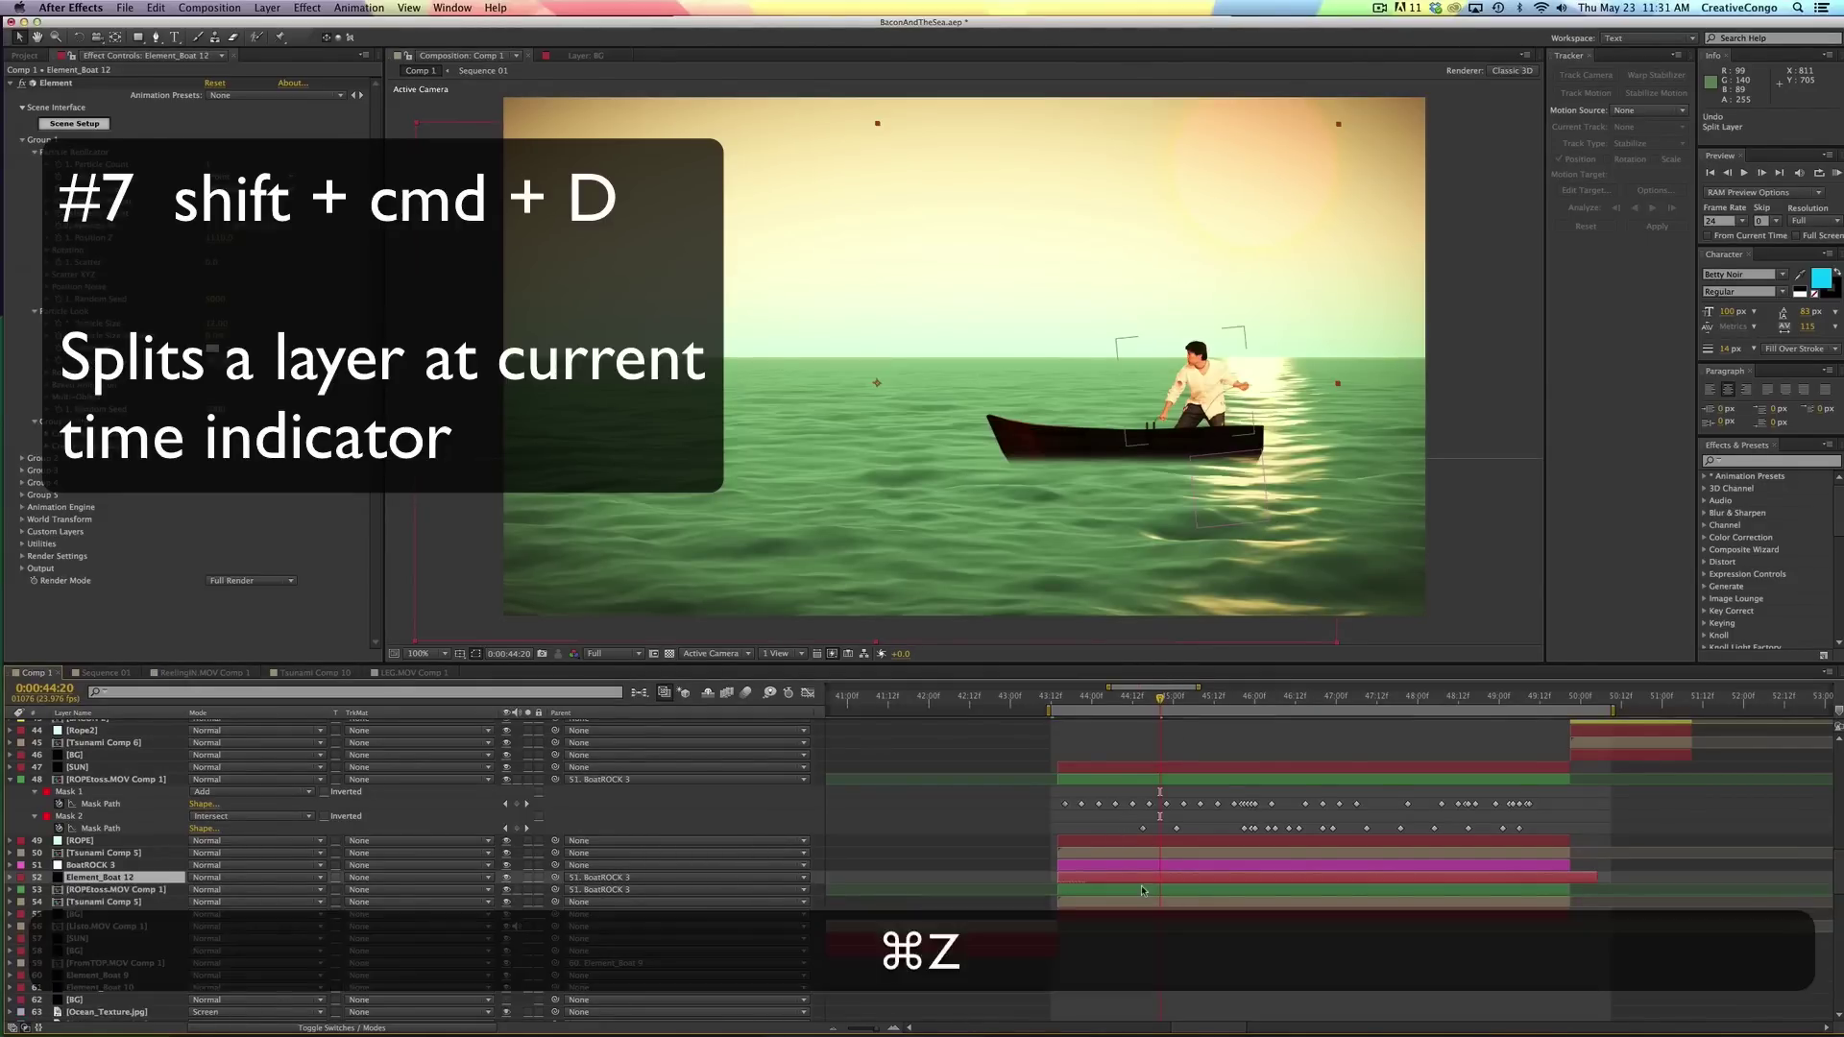
key(super+y)
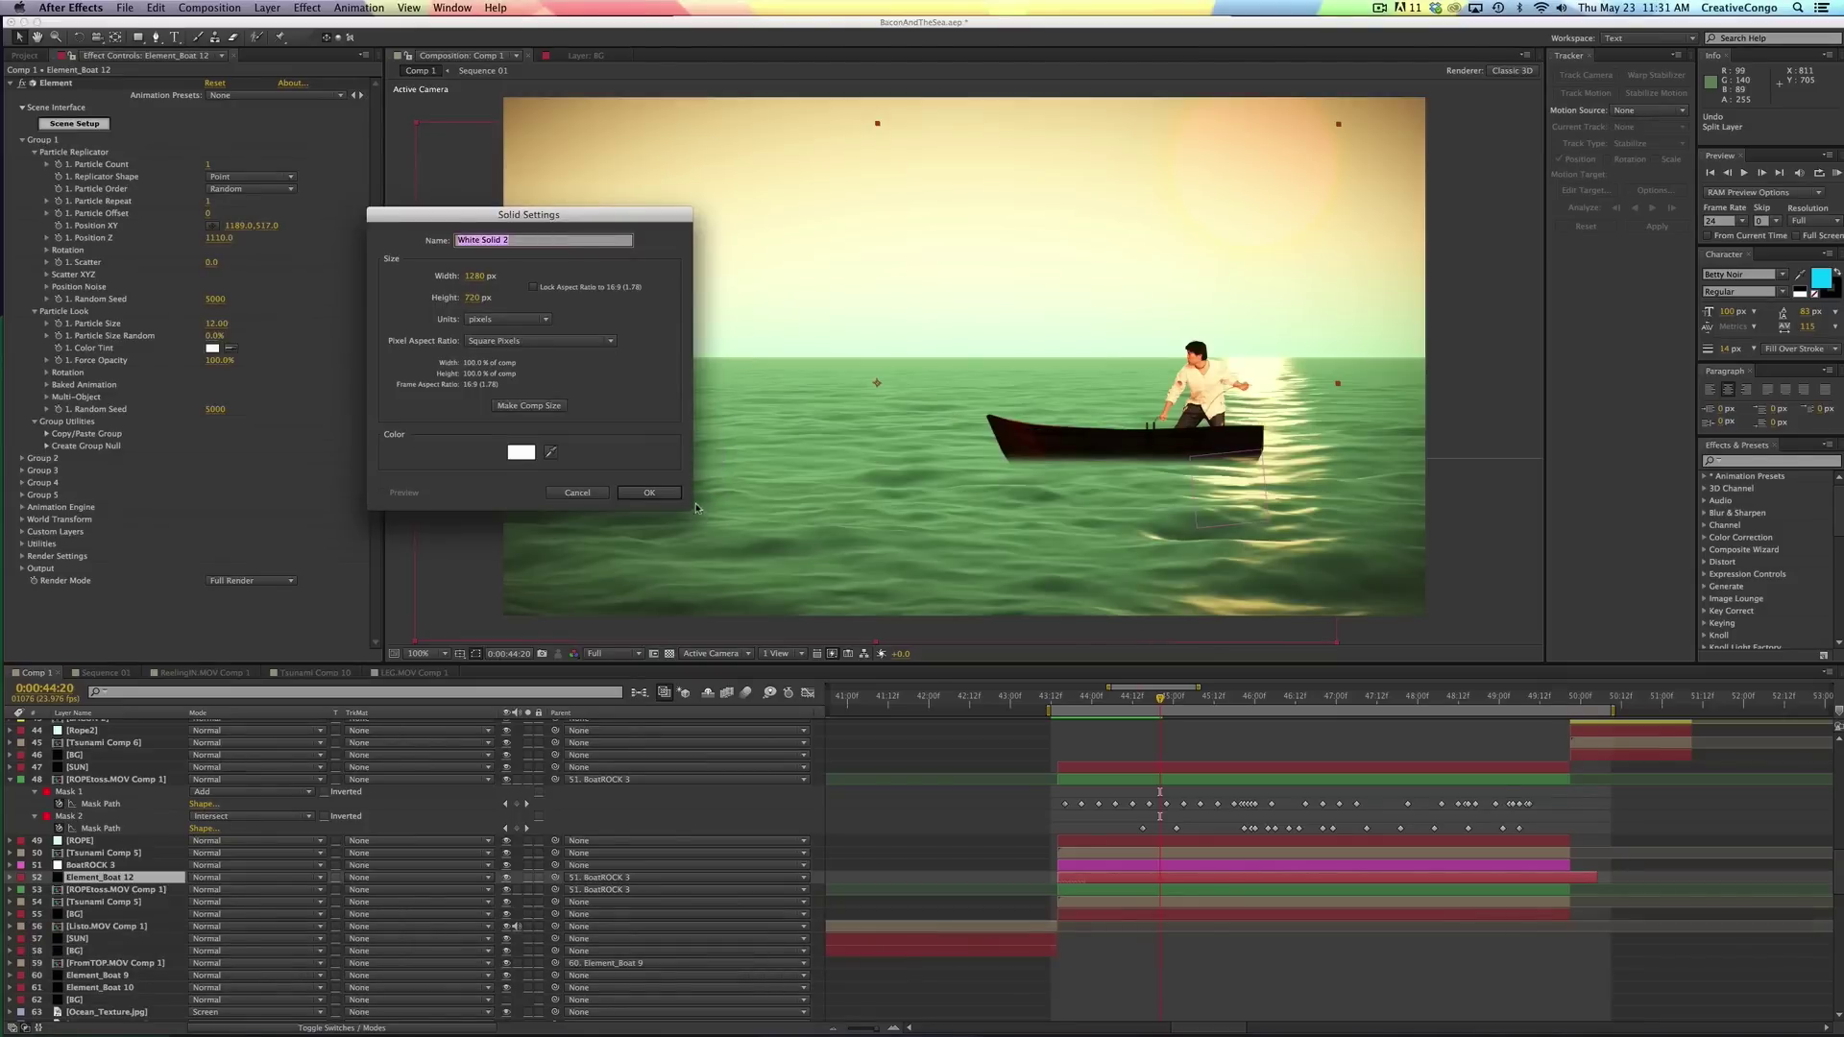
- Add the 1280×720 white solid, split it at the current time and delete the upper piece
click(648, 492)
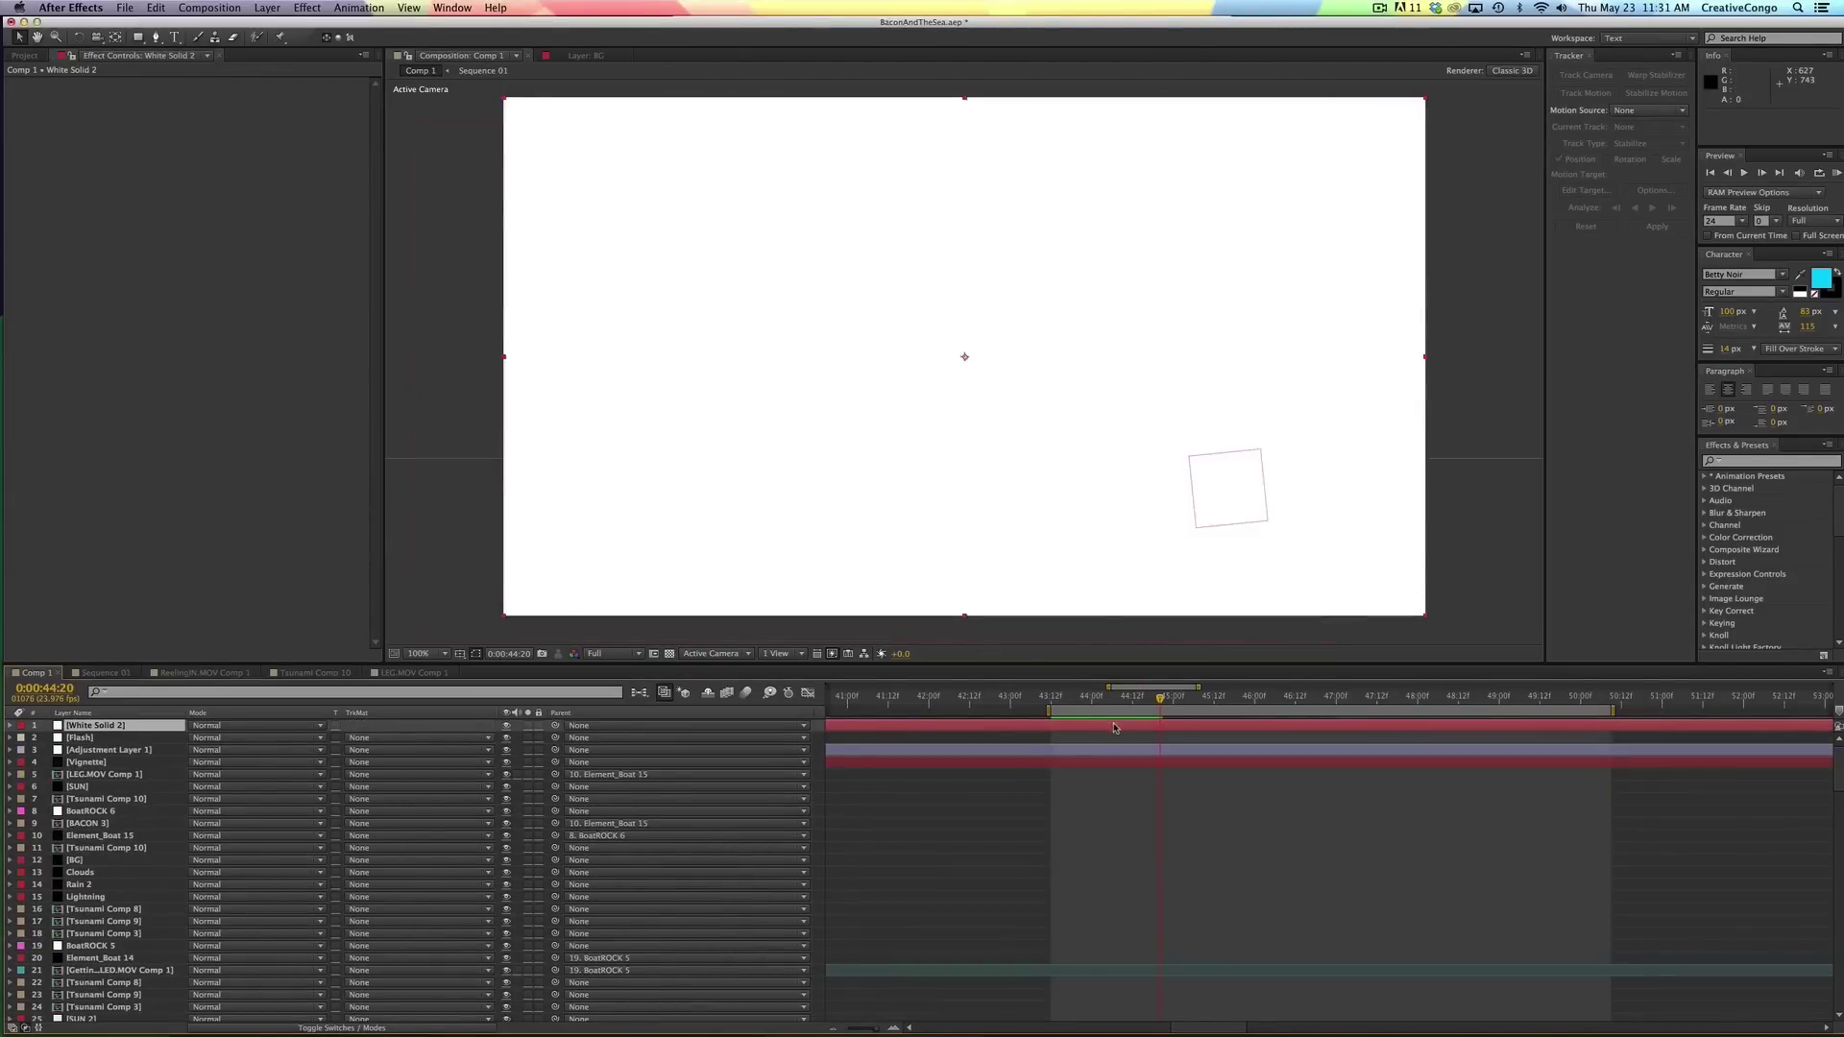
key(shift+super+d)
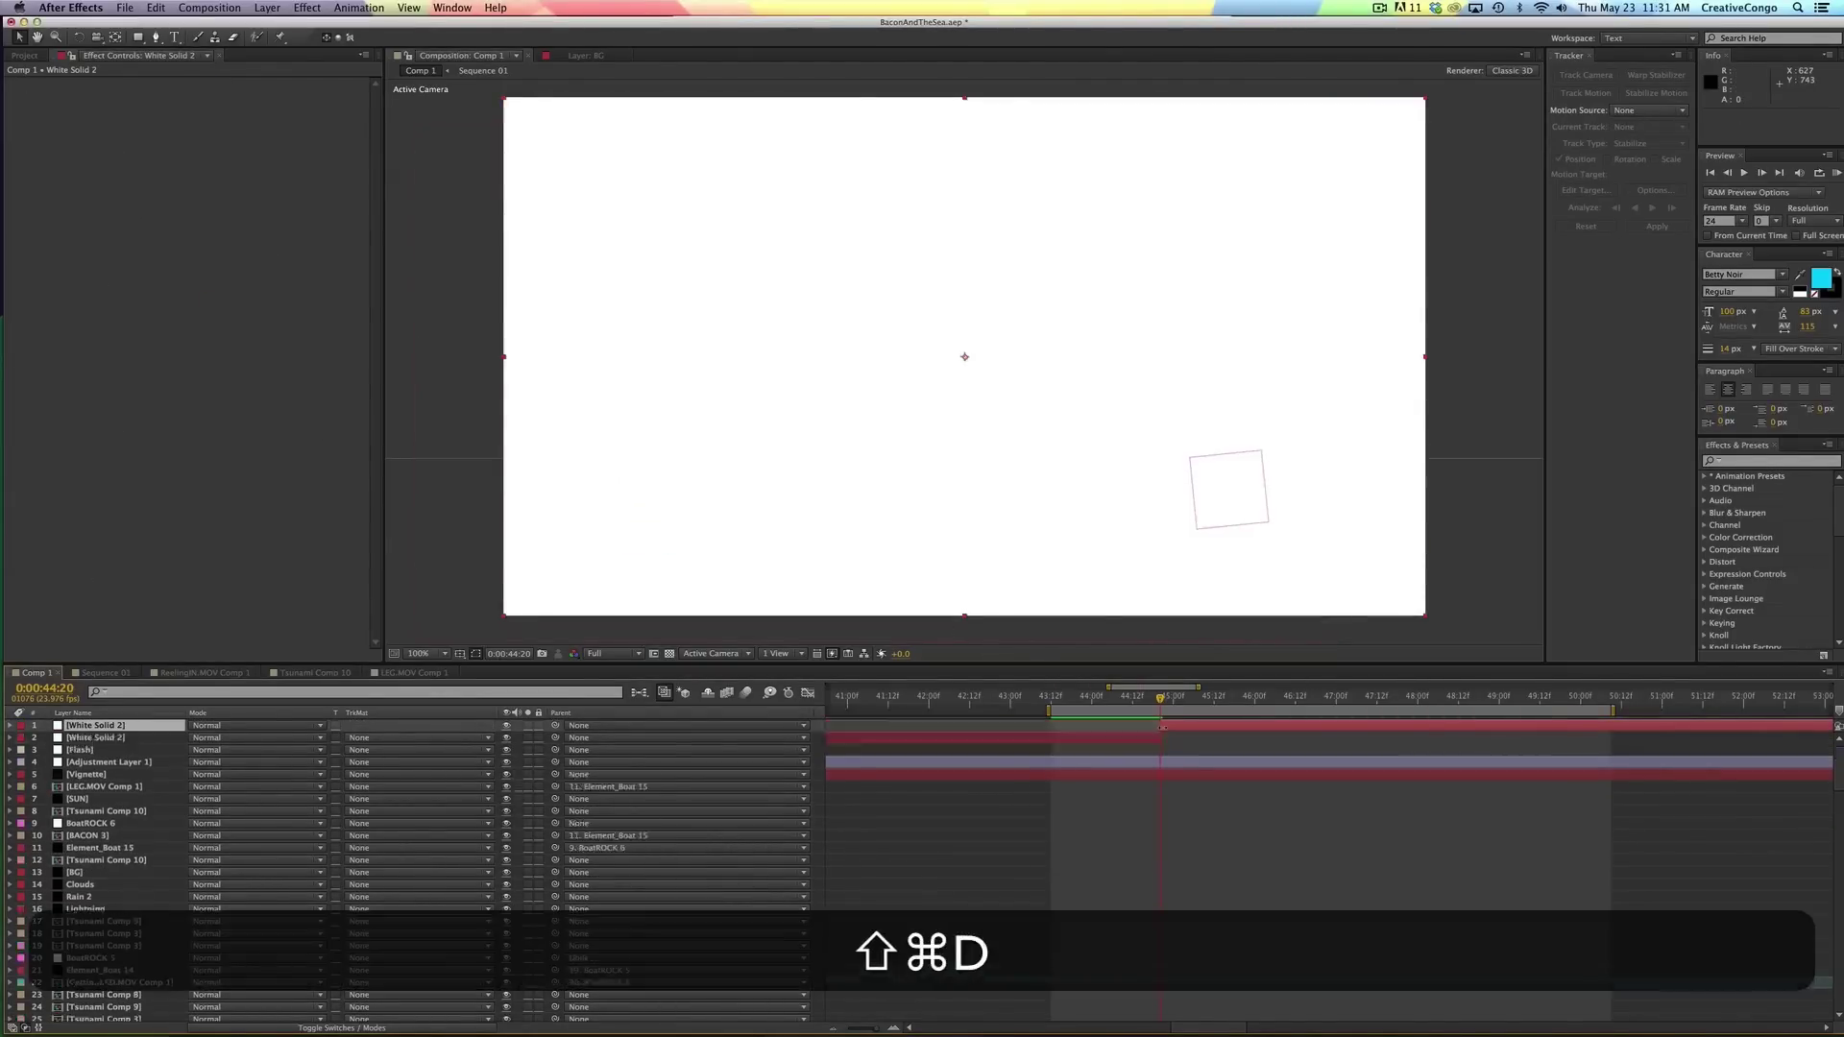
key(BackSpace)
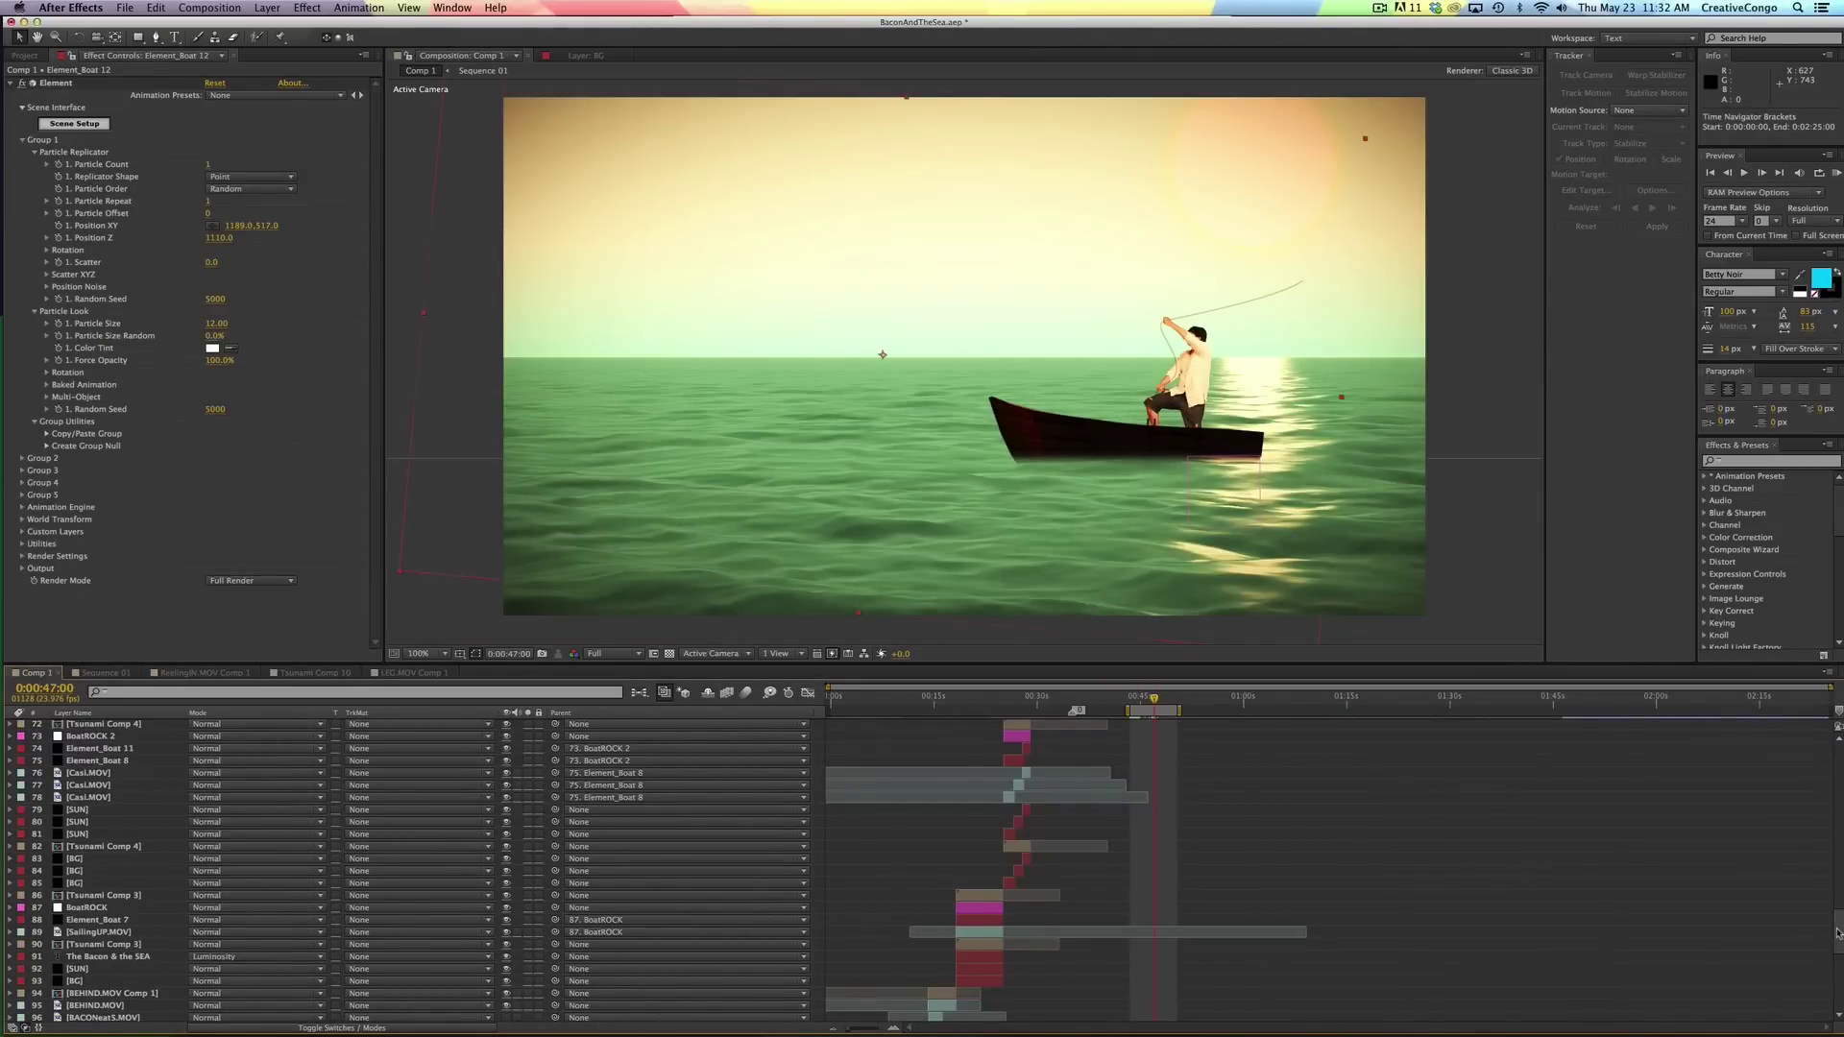
- Zoom the timeline all the way in, back out to seconds, then in to frame level
drag(1836, 937, 1837, 843)
key(semicolon)
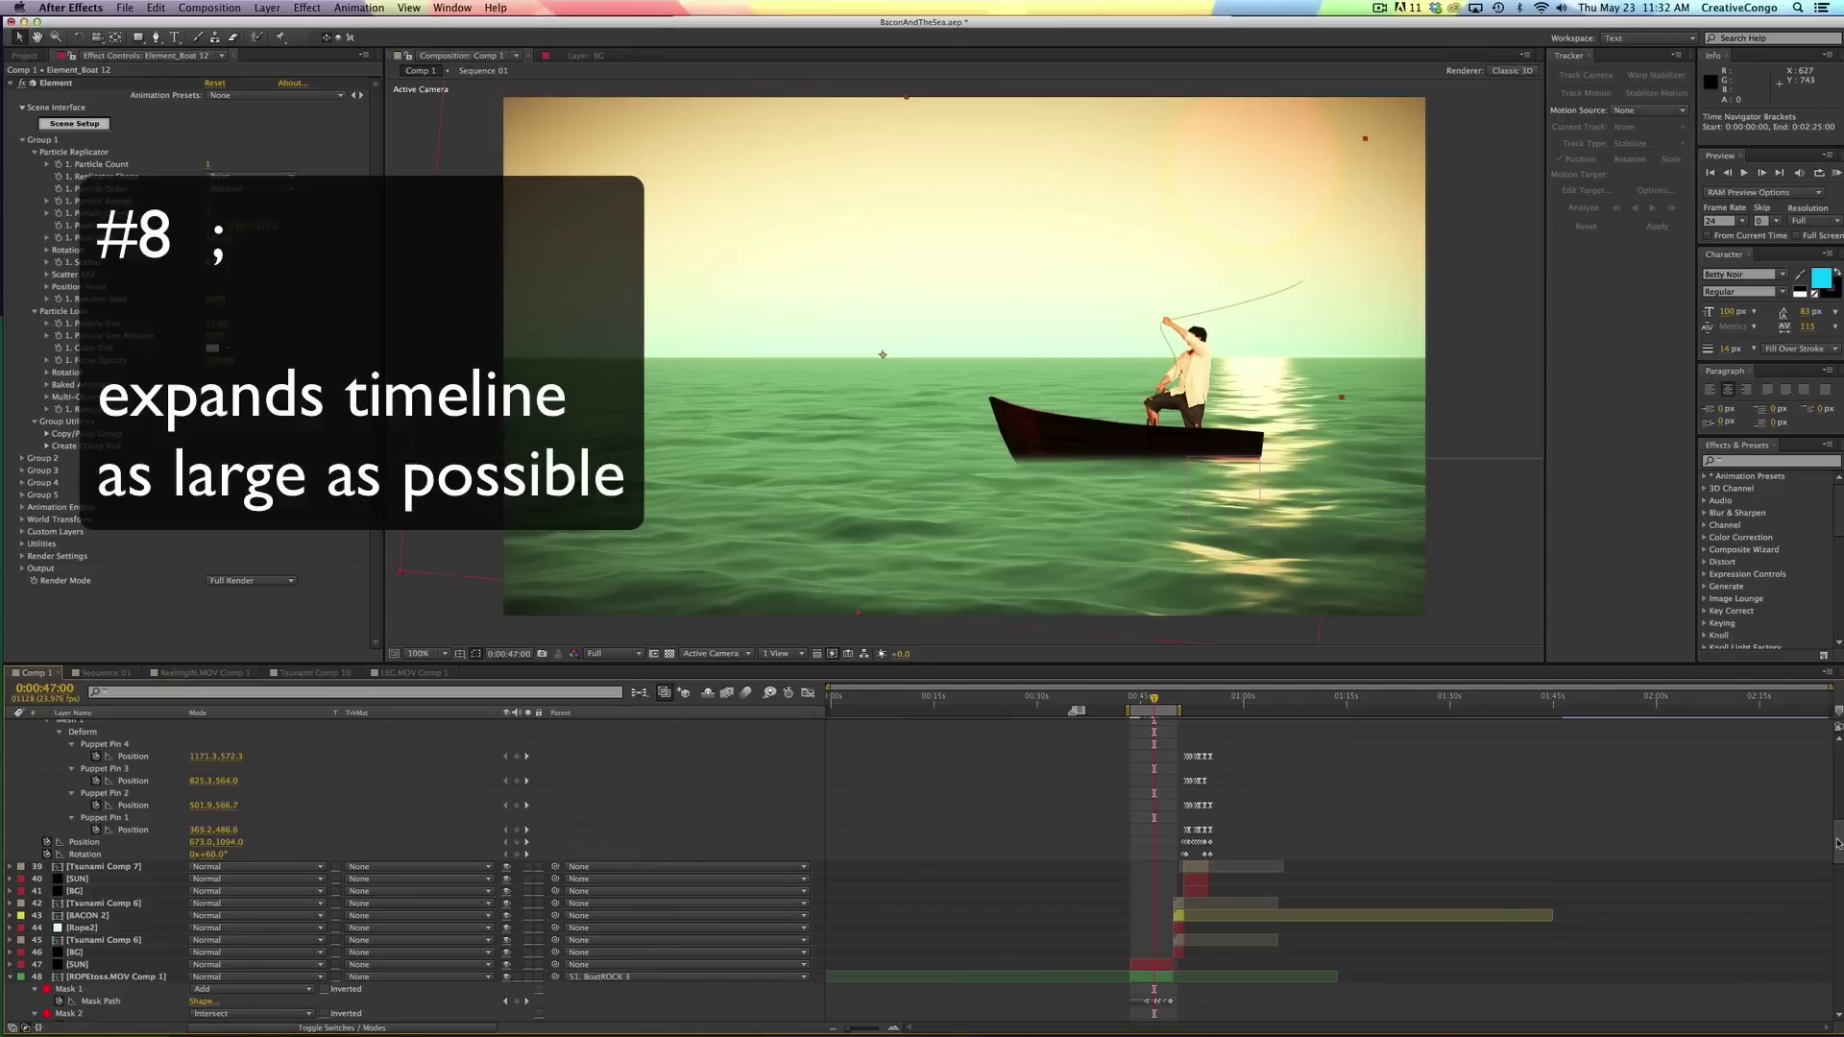
key(semicolon)
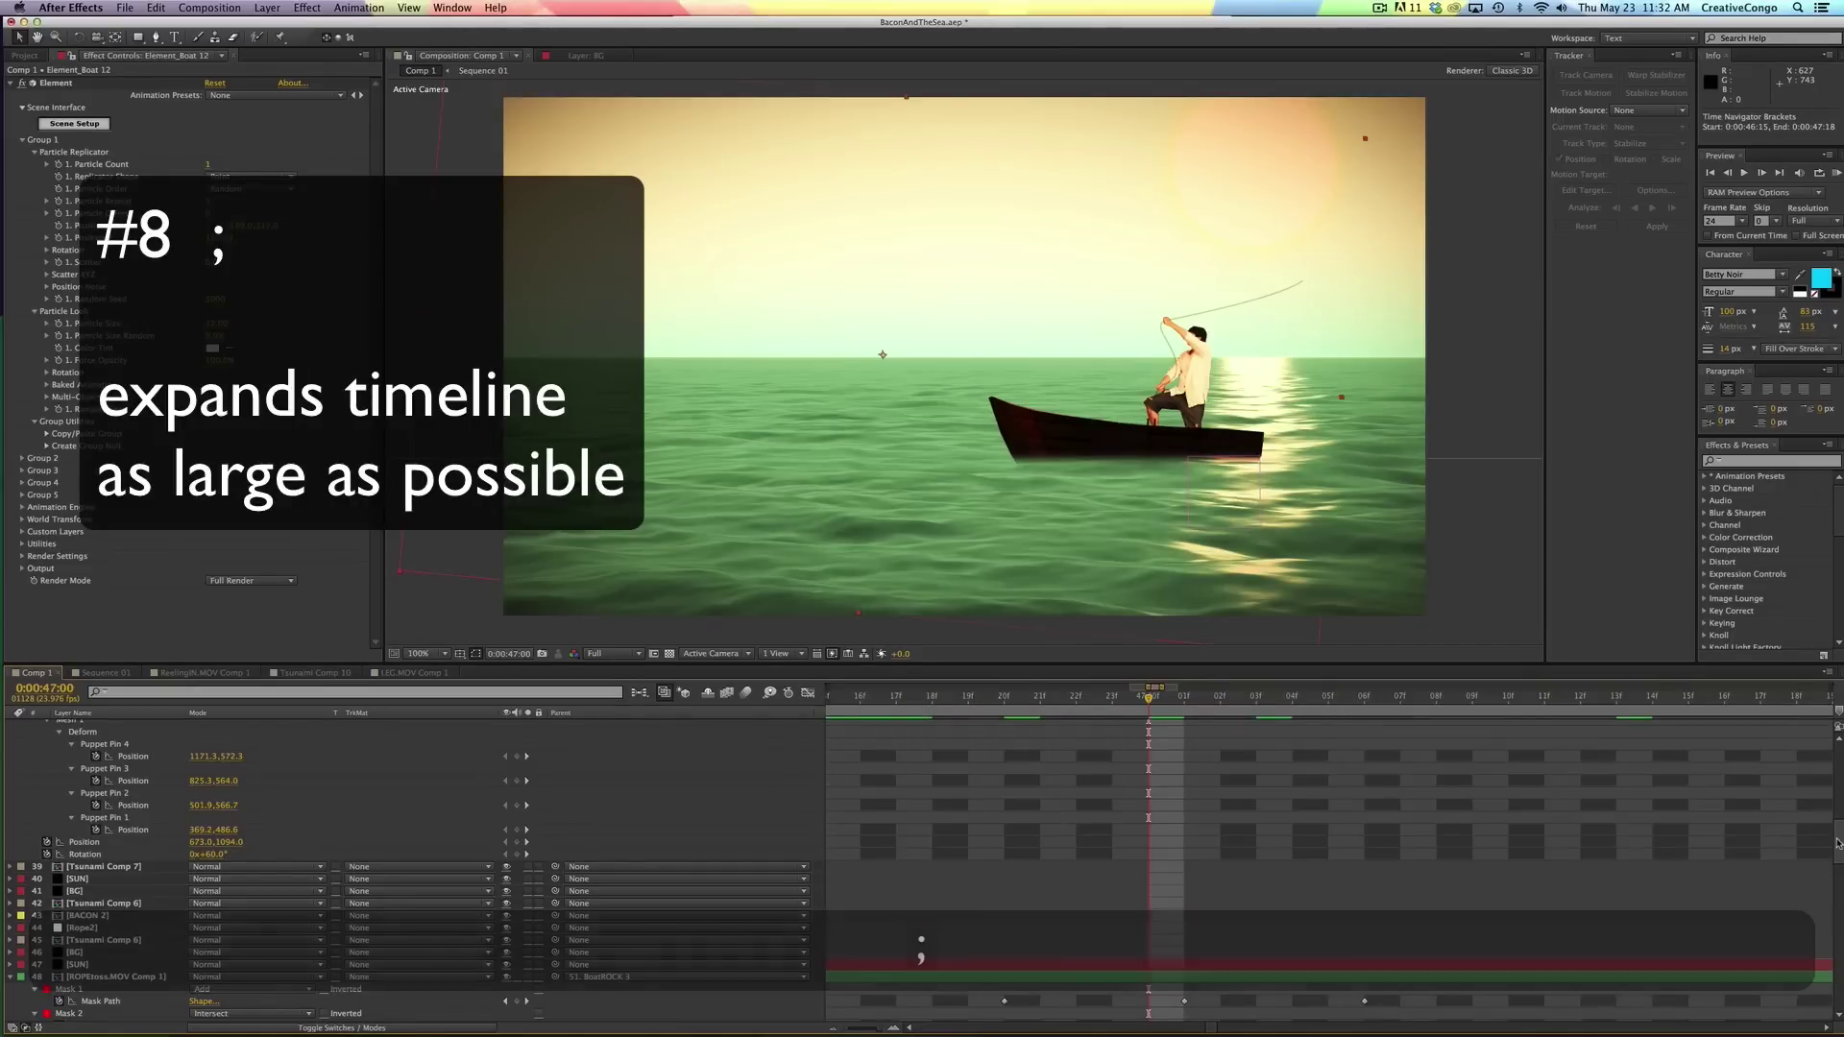
scroll(1836, 862, down, 5)
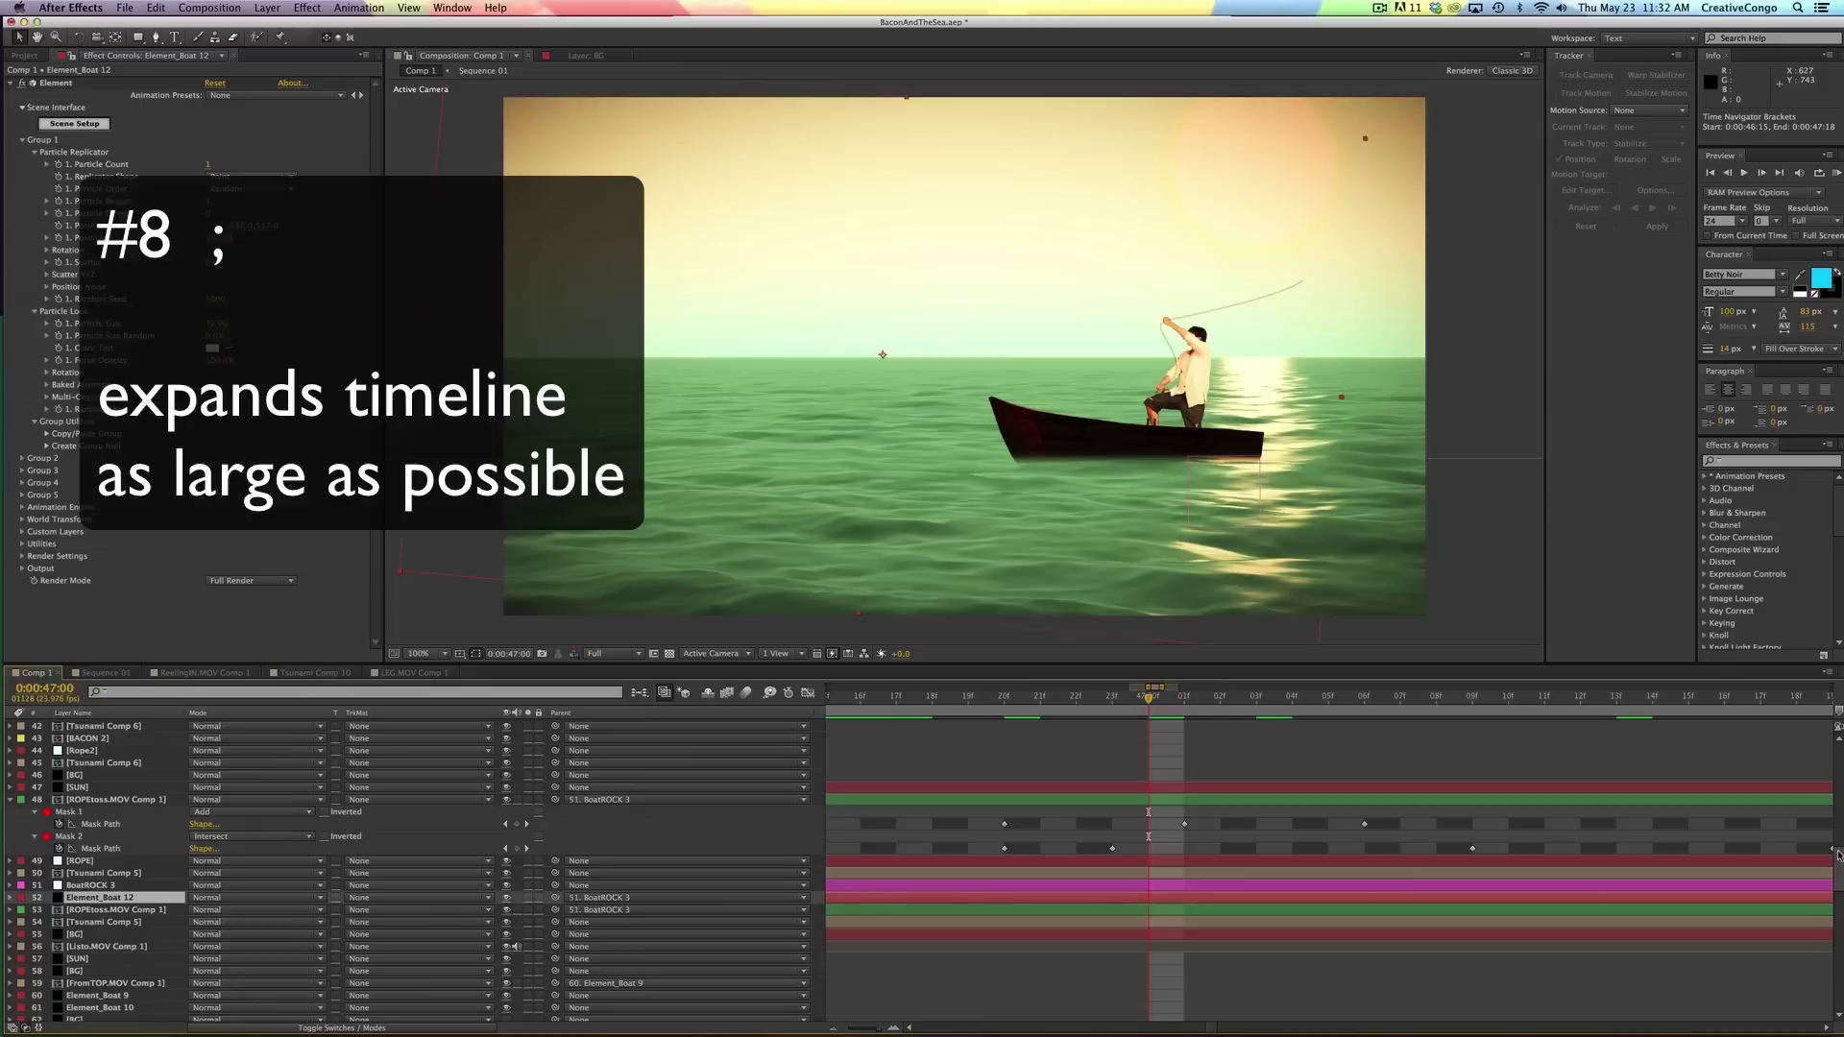
key(minus)
key(minus)
key(minus)
key(minus)
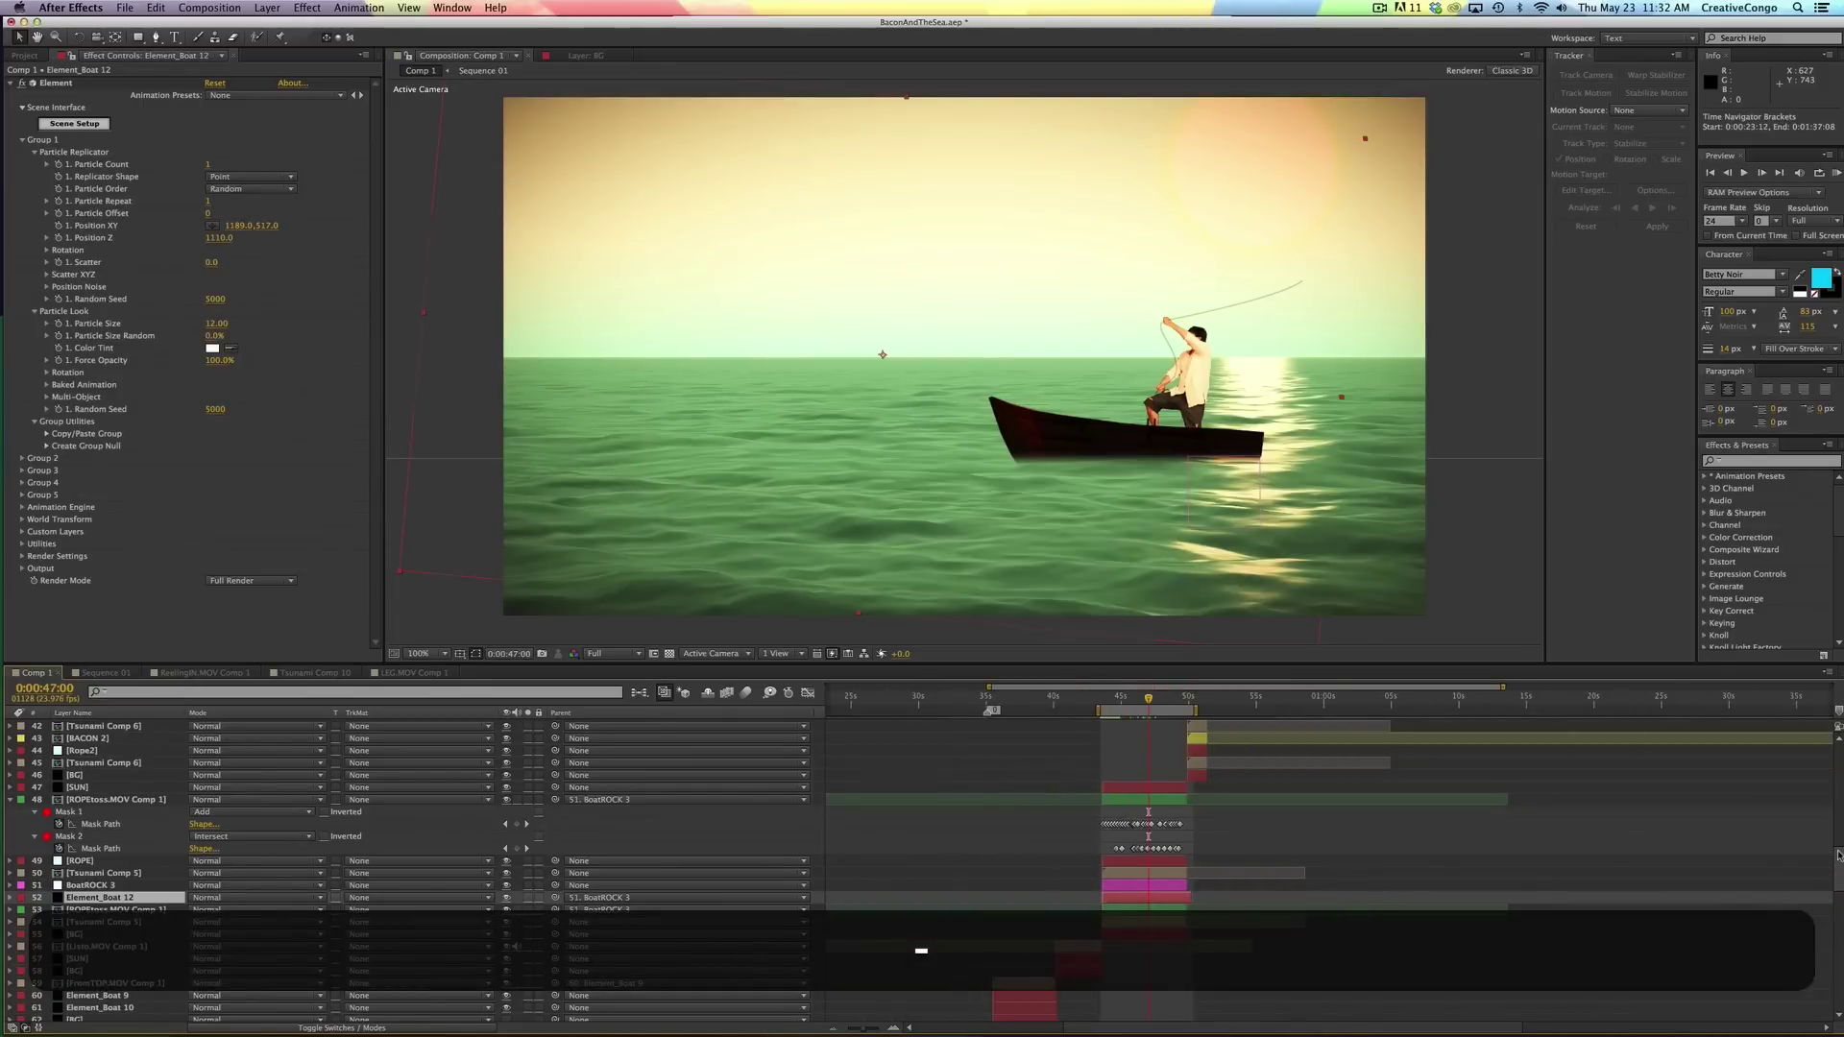
key(equal)
key(equal)
key(equal)
key(equal)
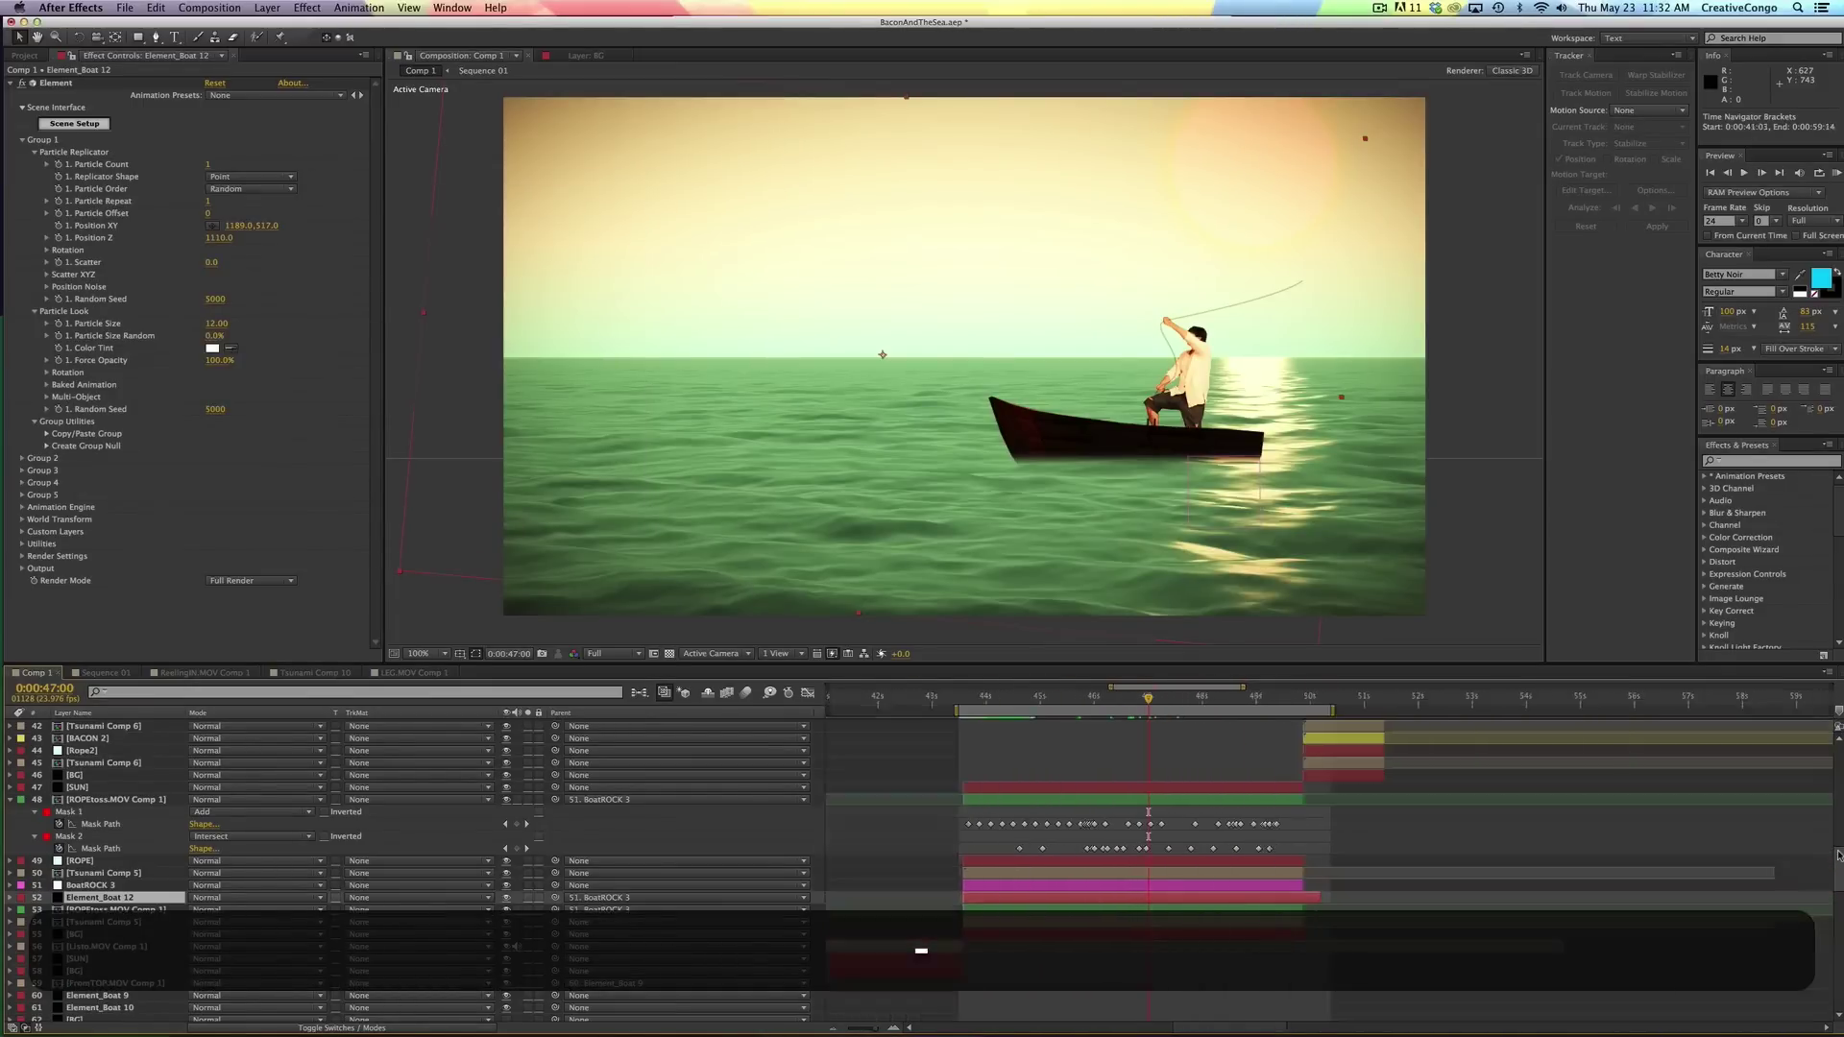
key(equal)
key(equal)
key(equal)
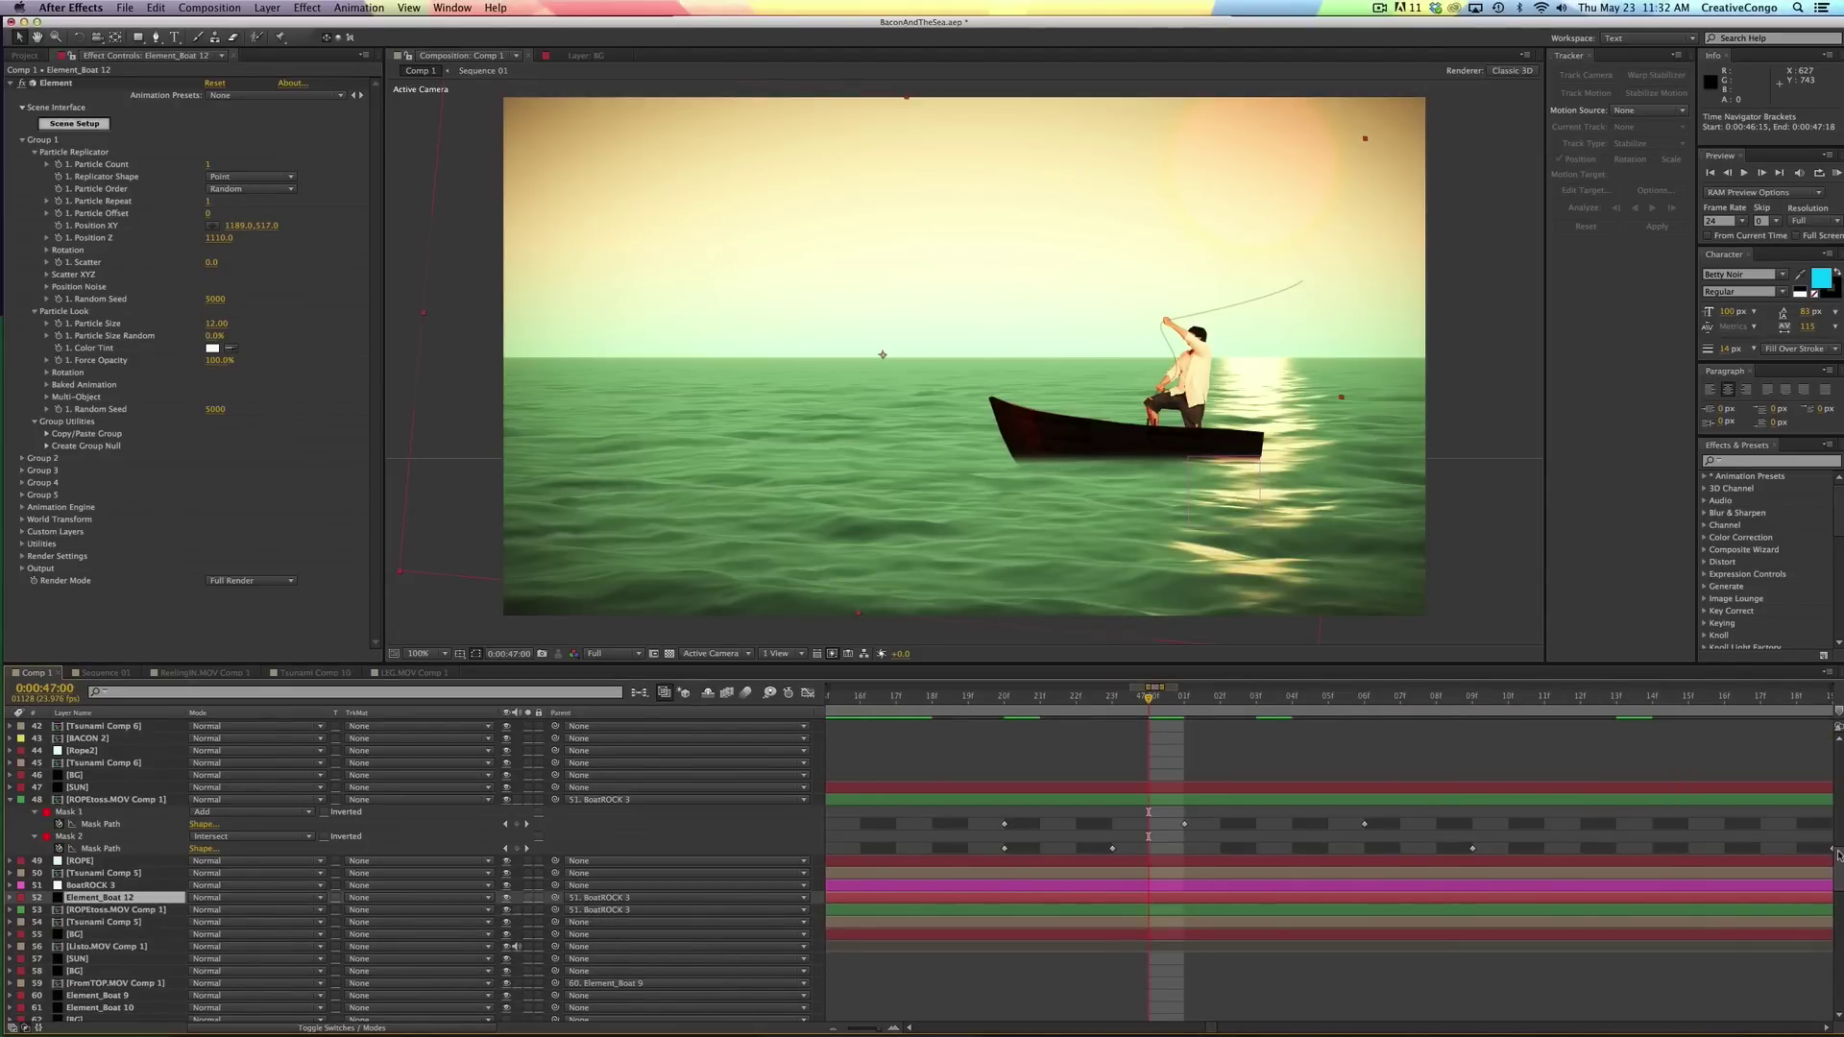
- Jump between neighbouring keyframes with J and K, then zoom out to show more keyframes
key(k)
key(j)
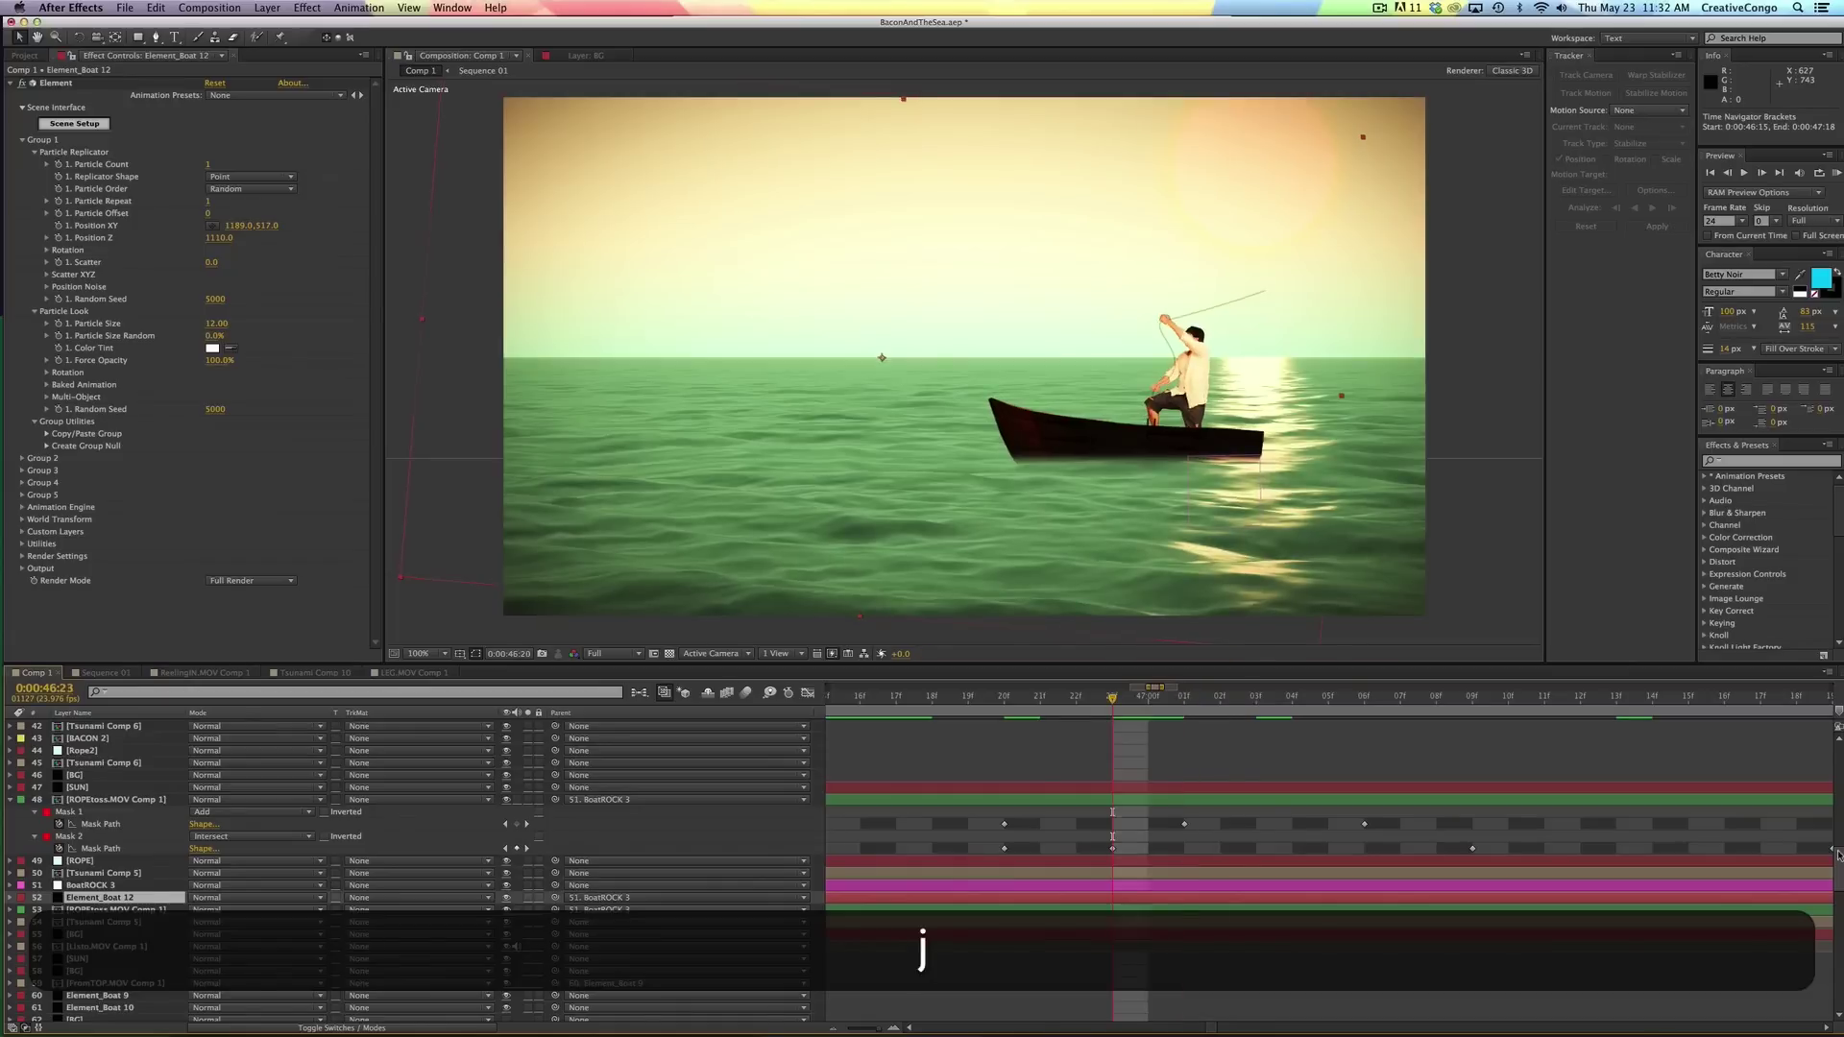
key(j)
key(k)
key(k)
key(k)
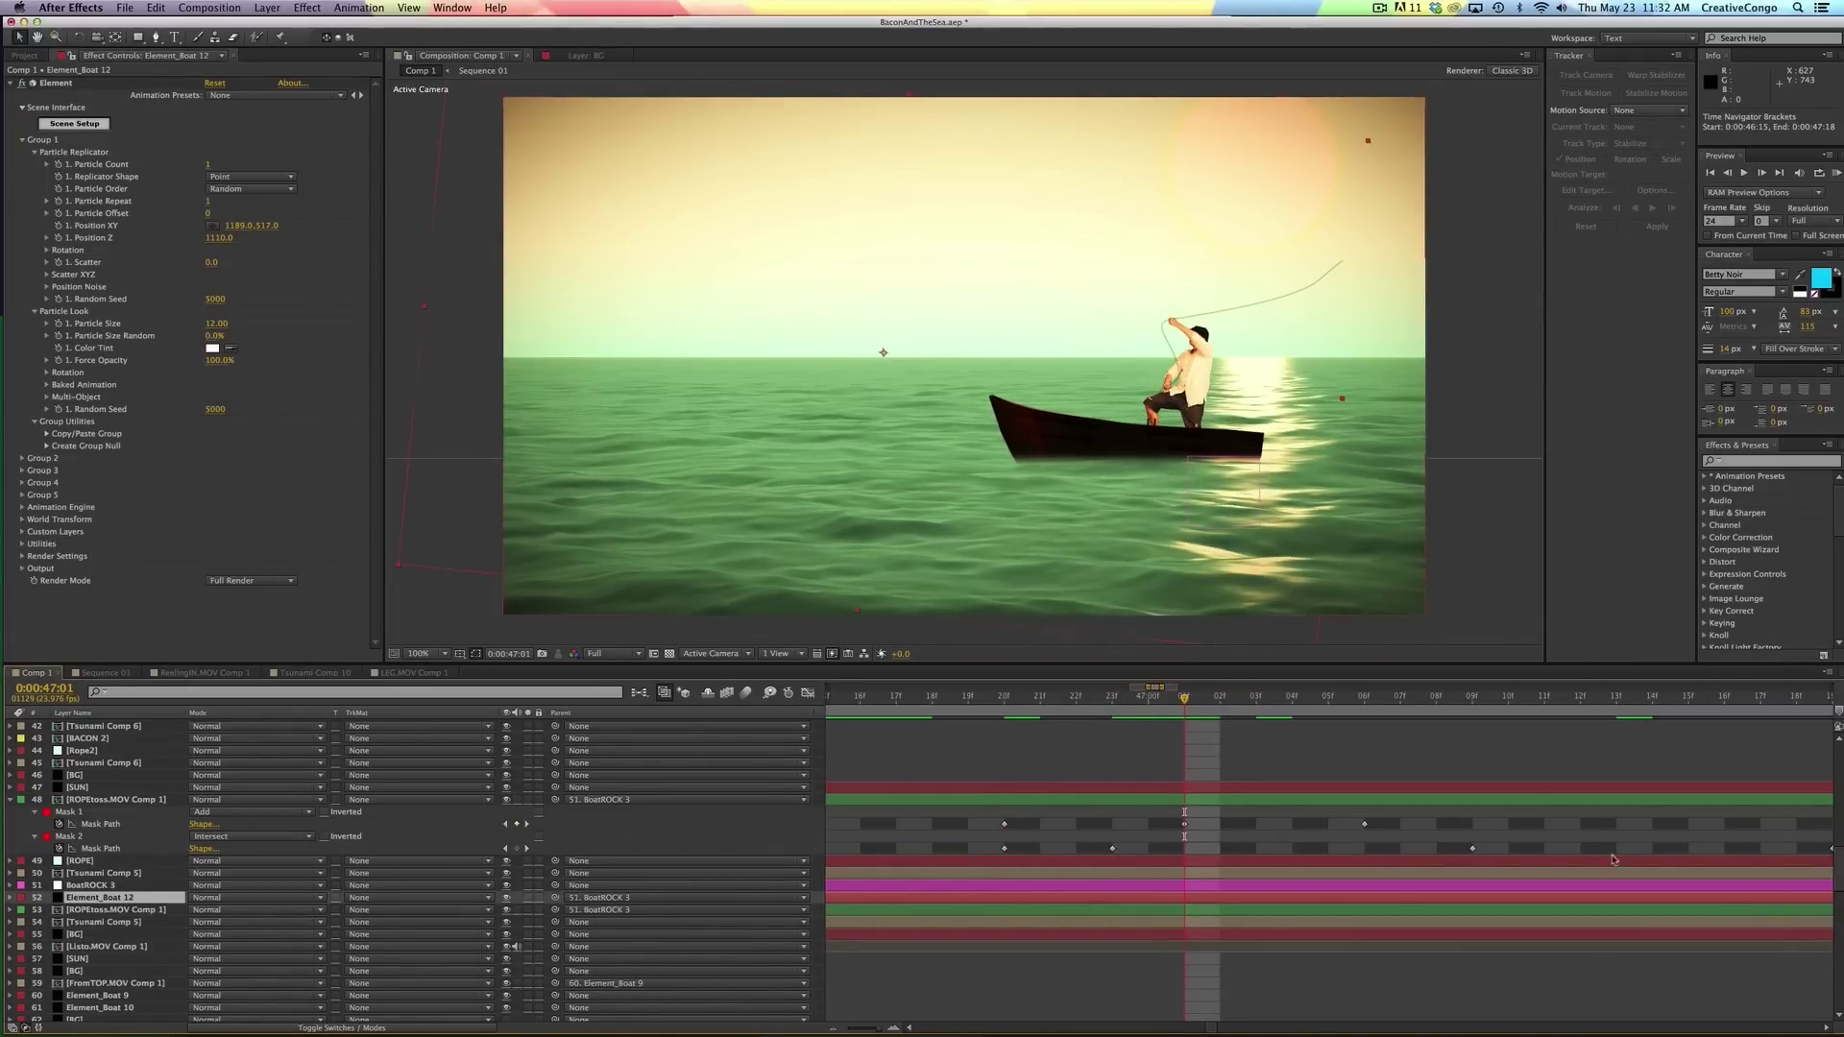
key(minus)
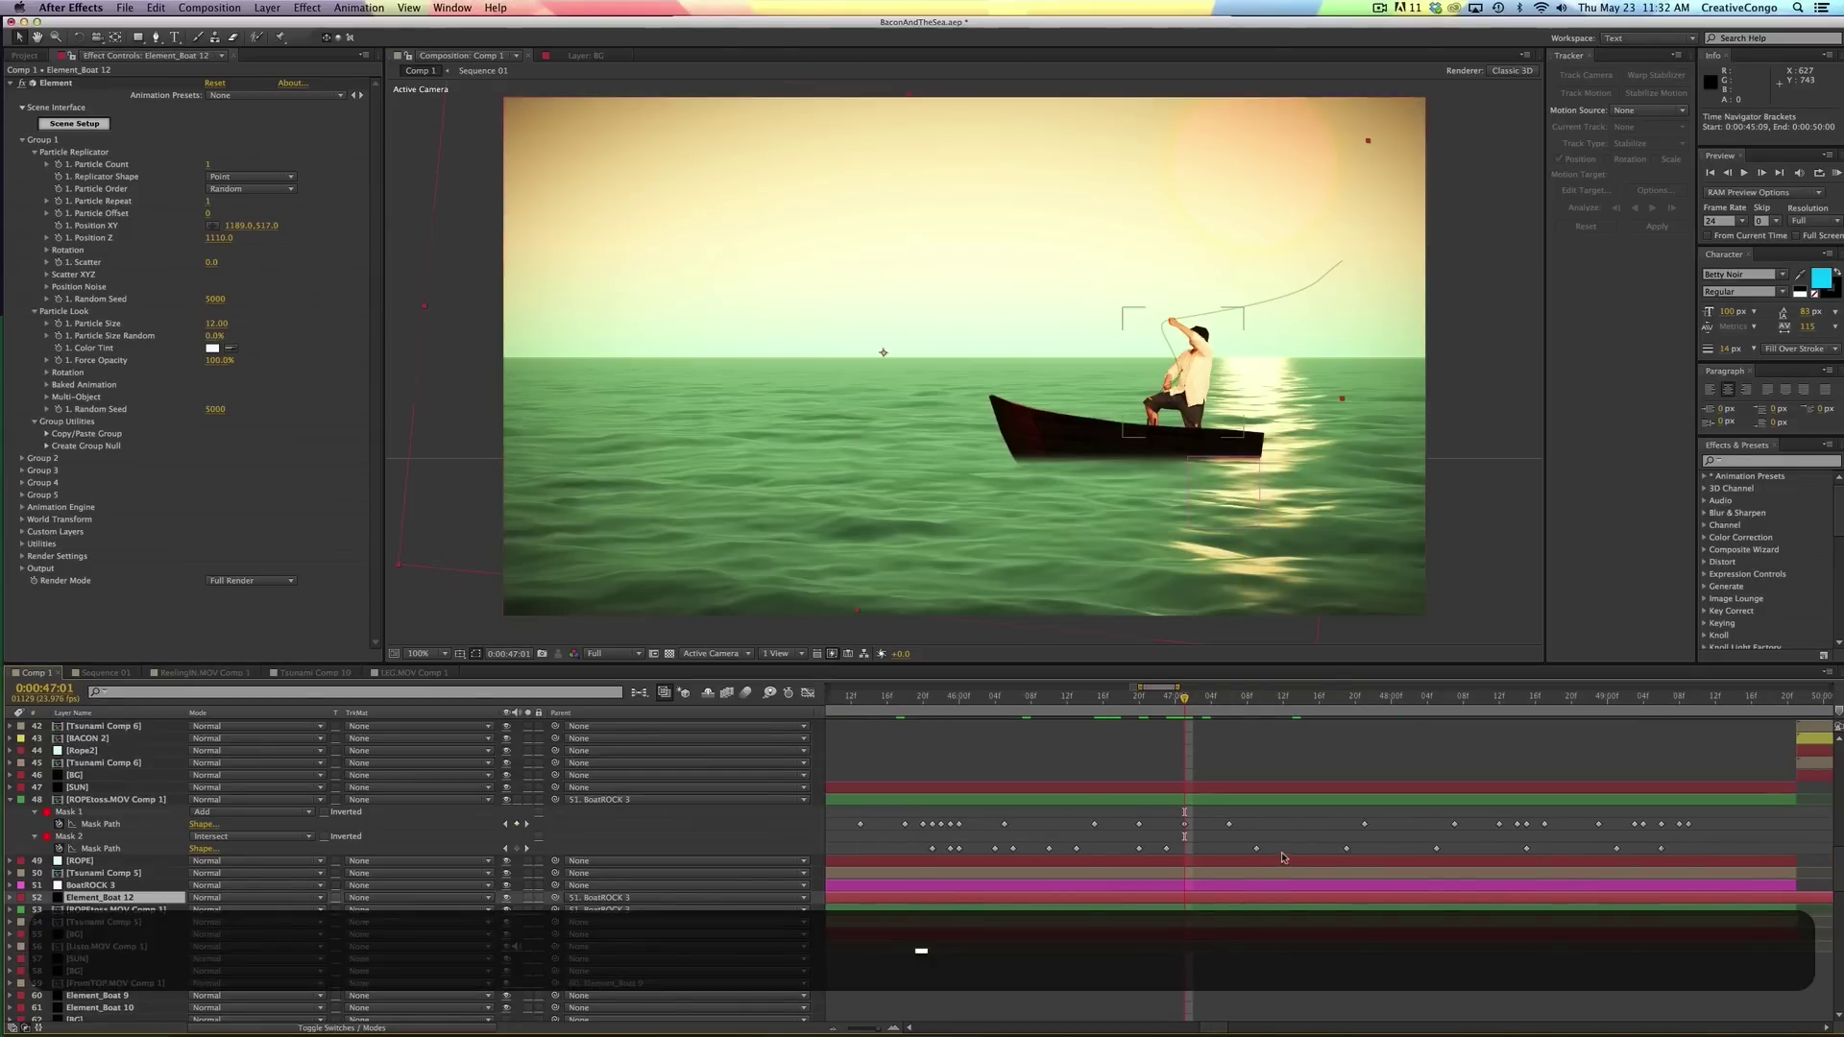
- Select one Mask 1 path keyframe and shift it one frame later and earlier with Option+arrows
click(1228, 825)
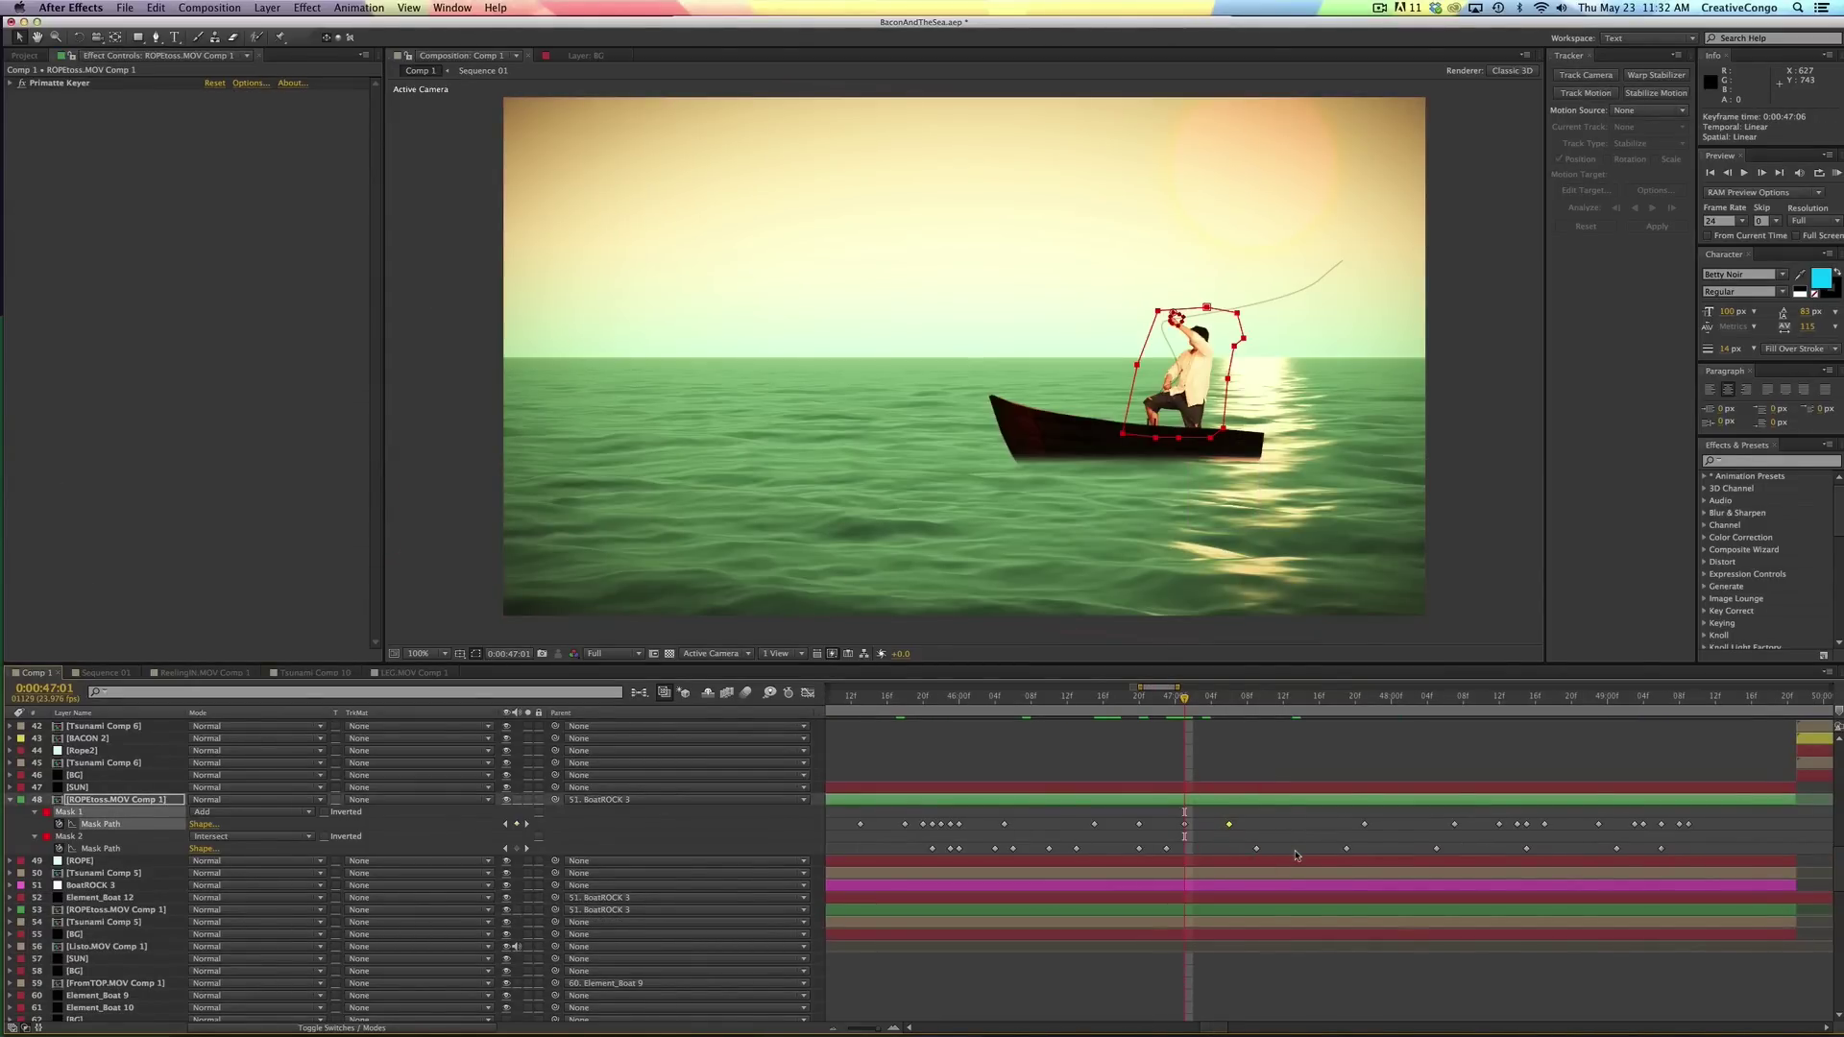
key(alt+Right)
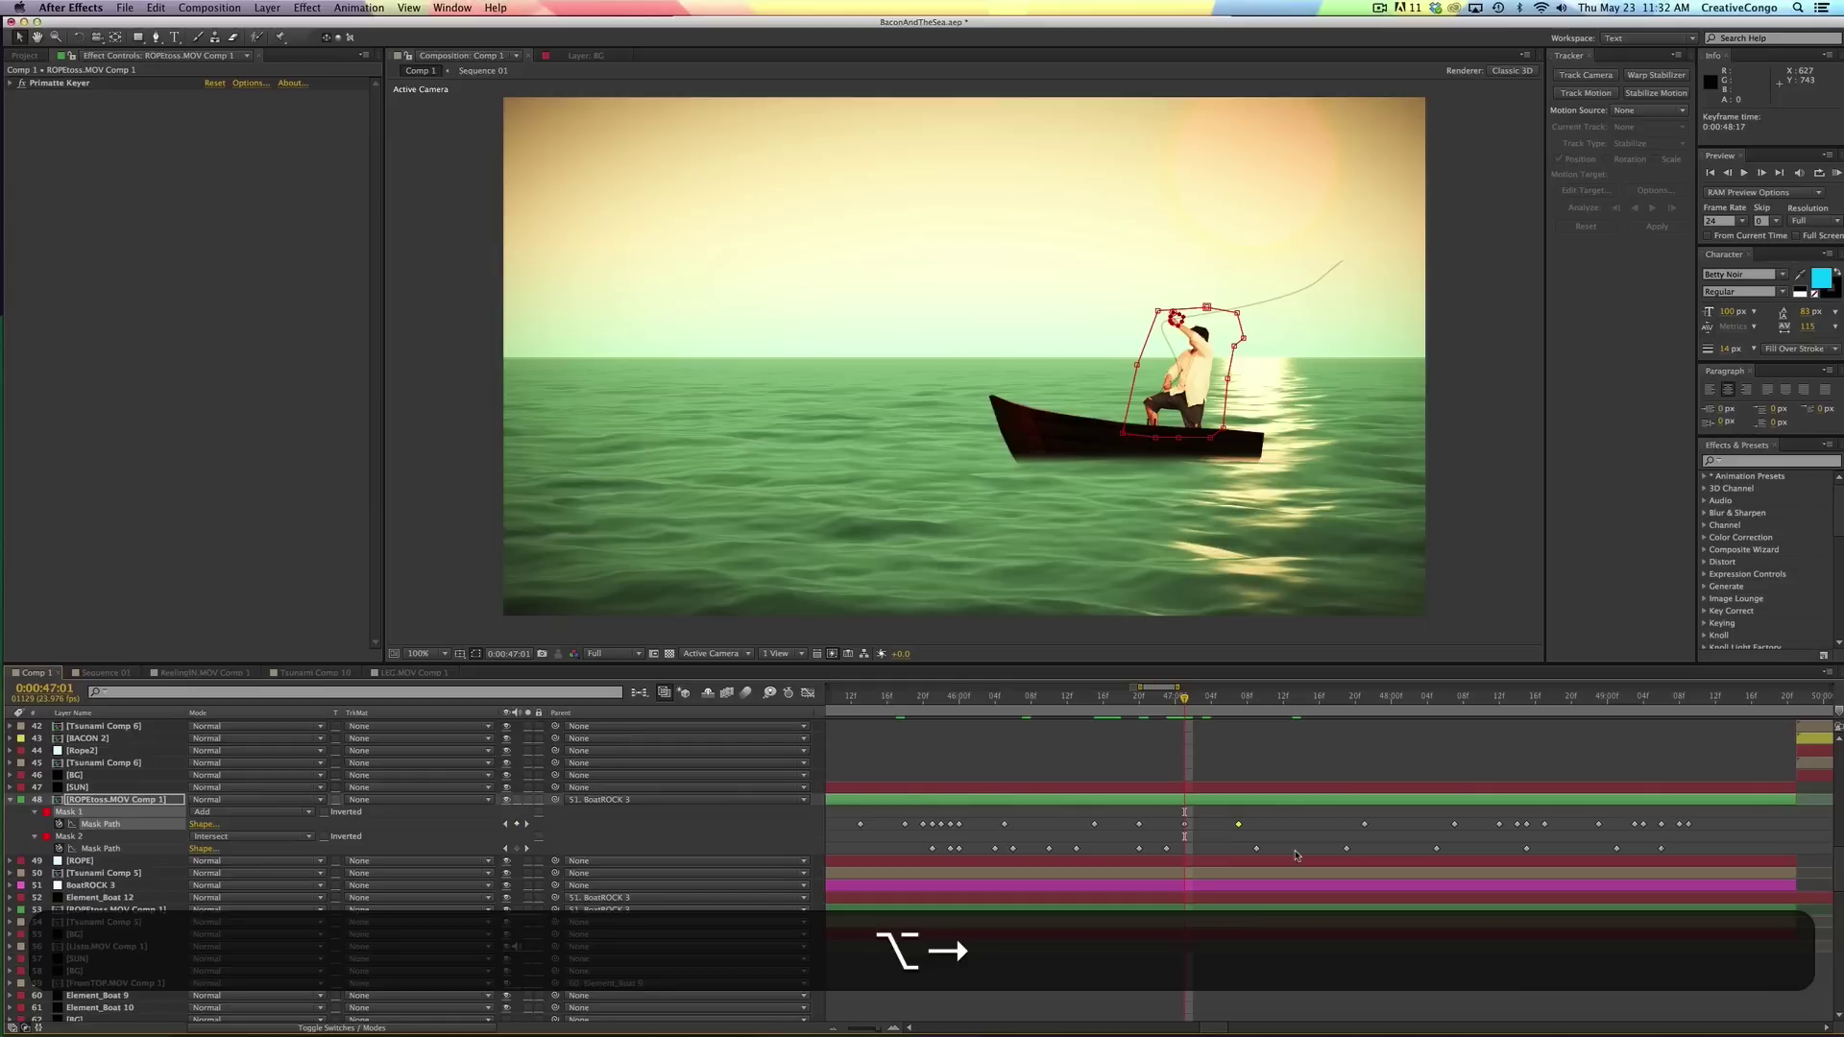
key(alt+Left)
key(alt+Right)
key(alt+Left)
key(alt+Left)
- Move that keyframe in ten-frame jumps with Option+Shift+arrows, ending ten frames earlier
key(alt+shift+Right)
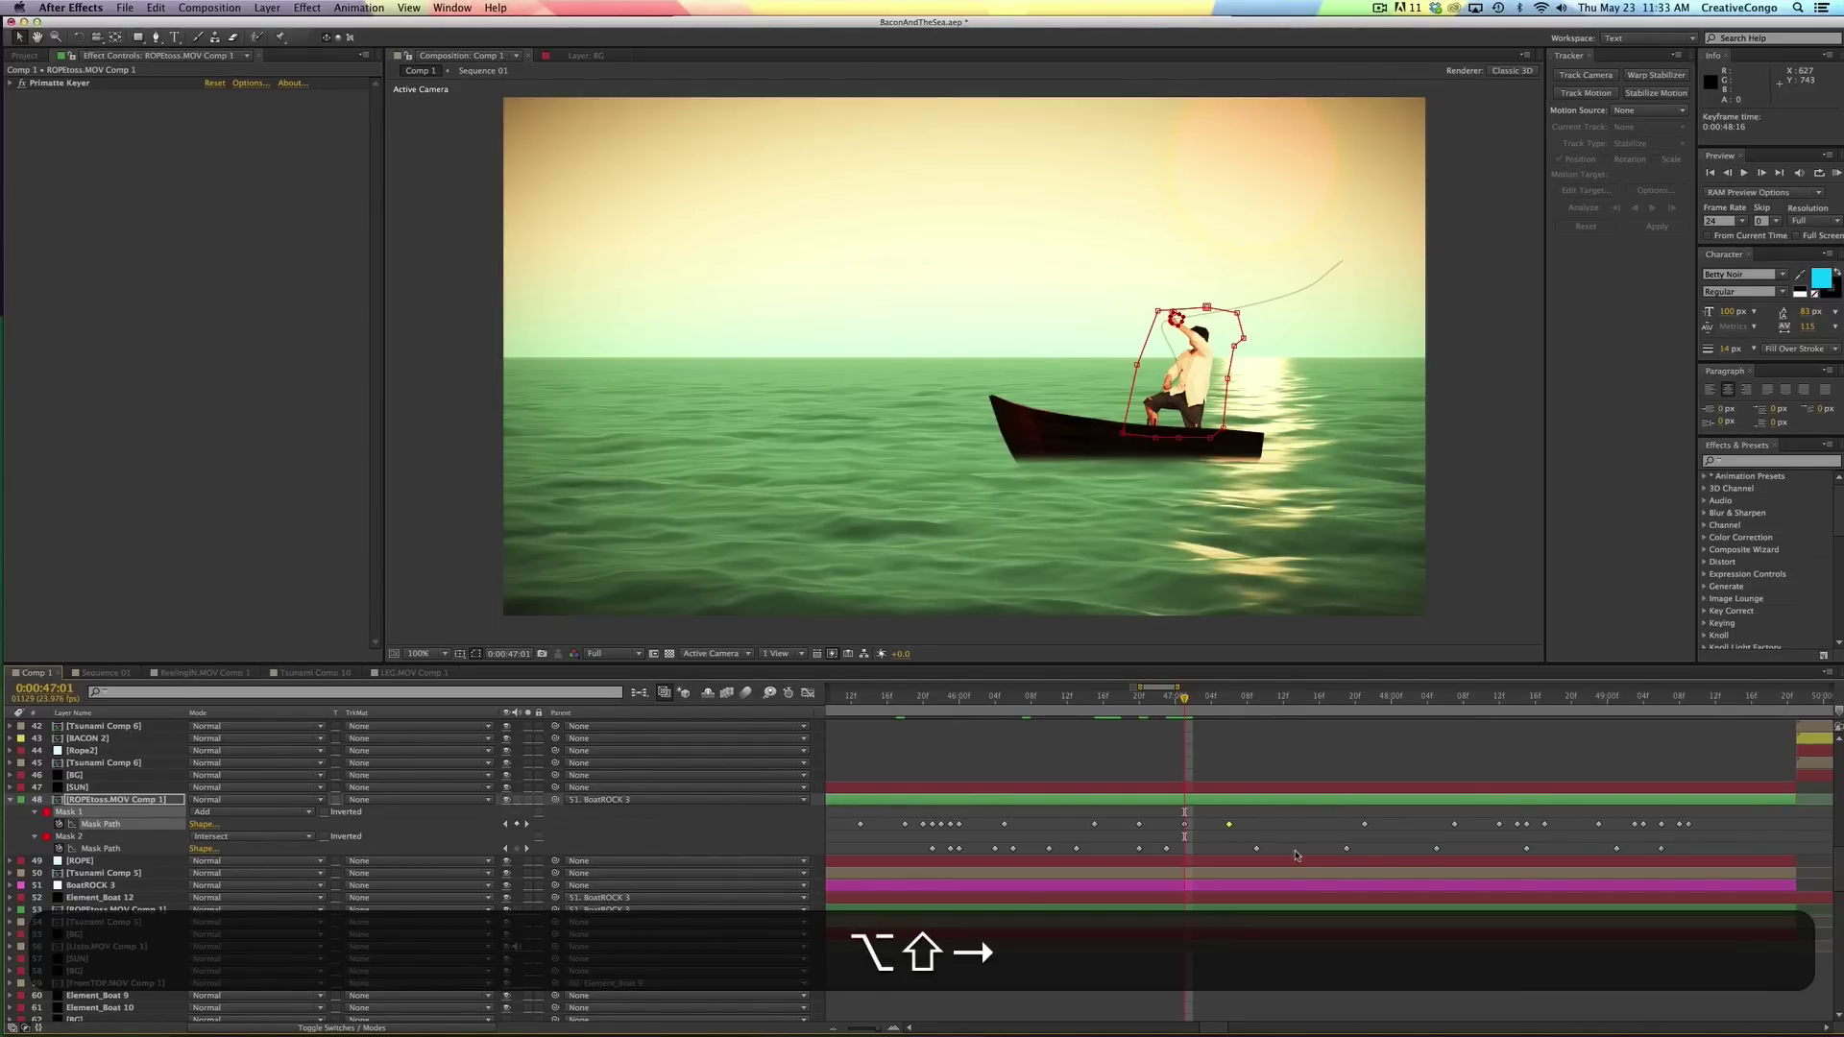
key(alt+shift+Left)
key(alt+shift+Right)
key(alt+shift+Left)
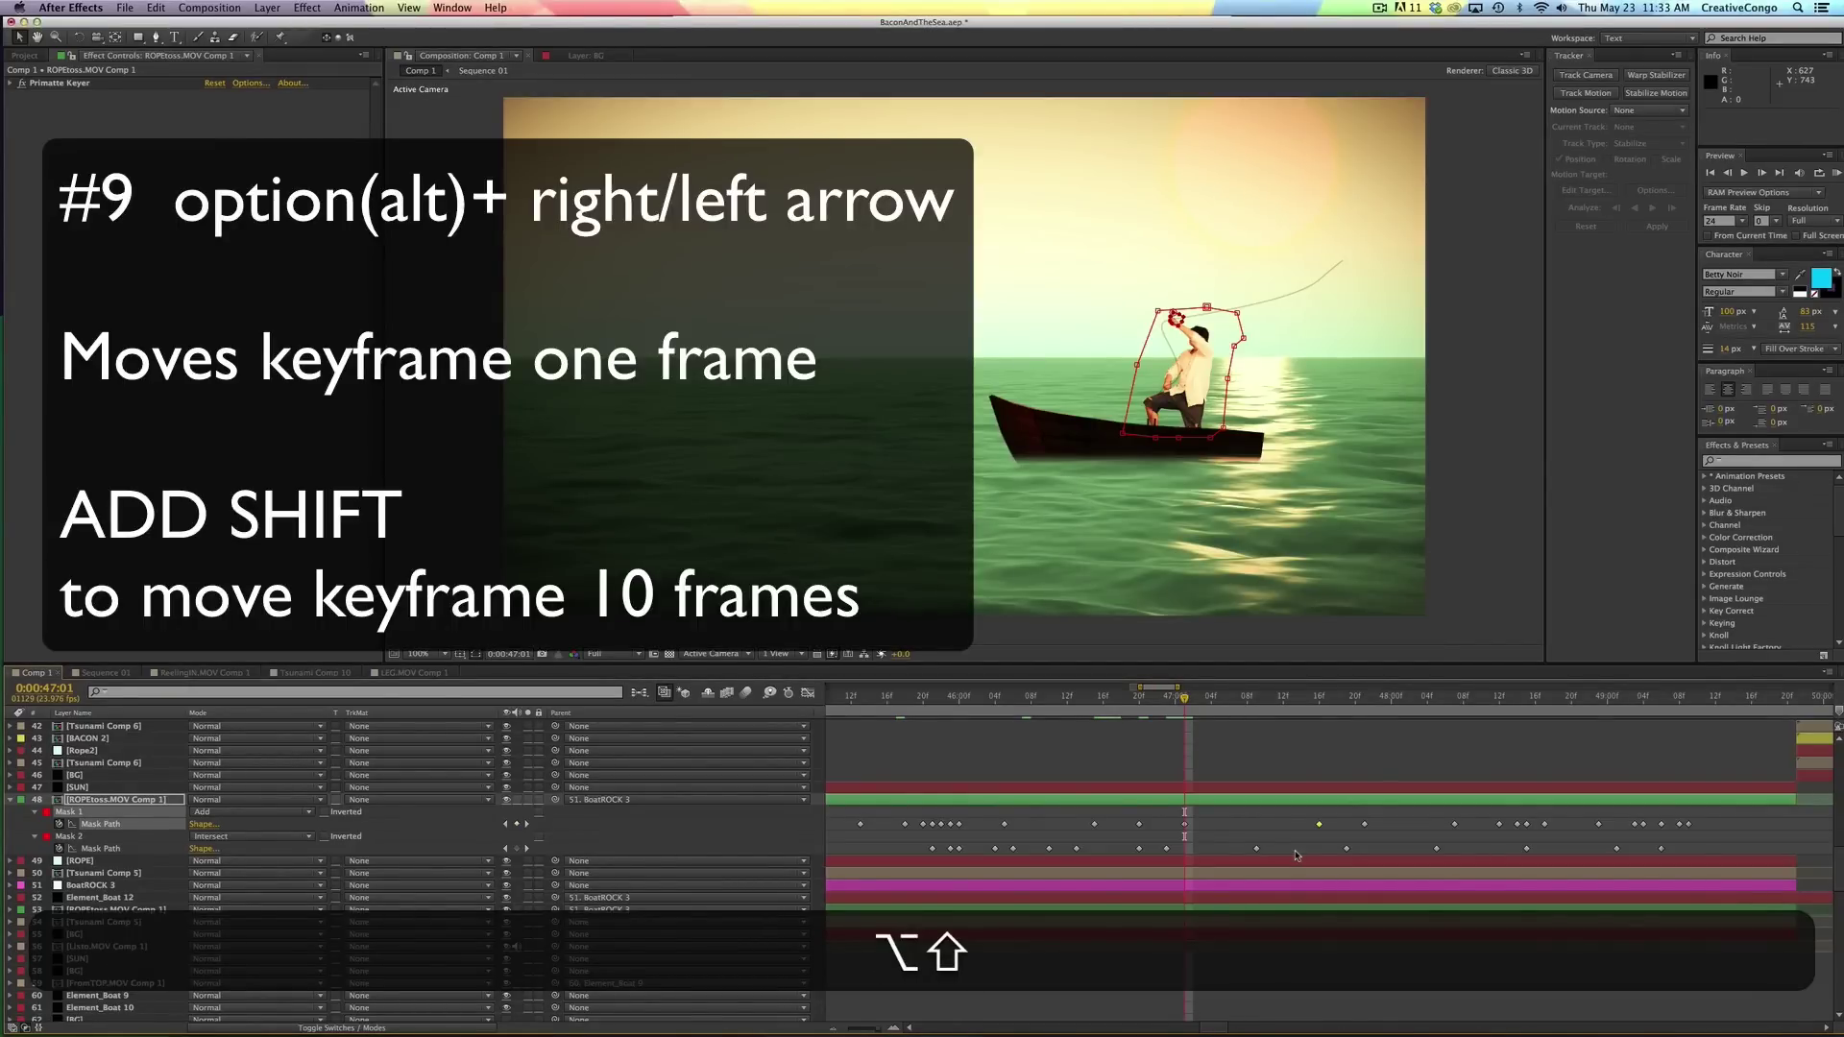
key(alt+shift+Left)
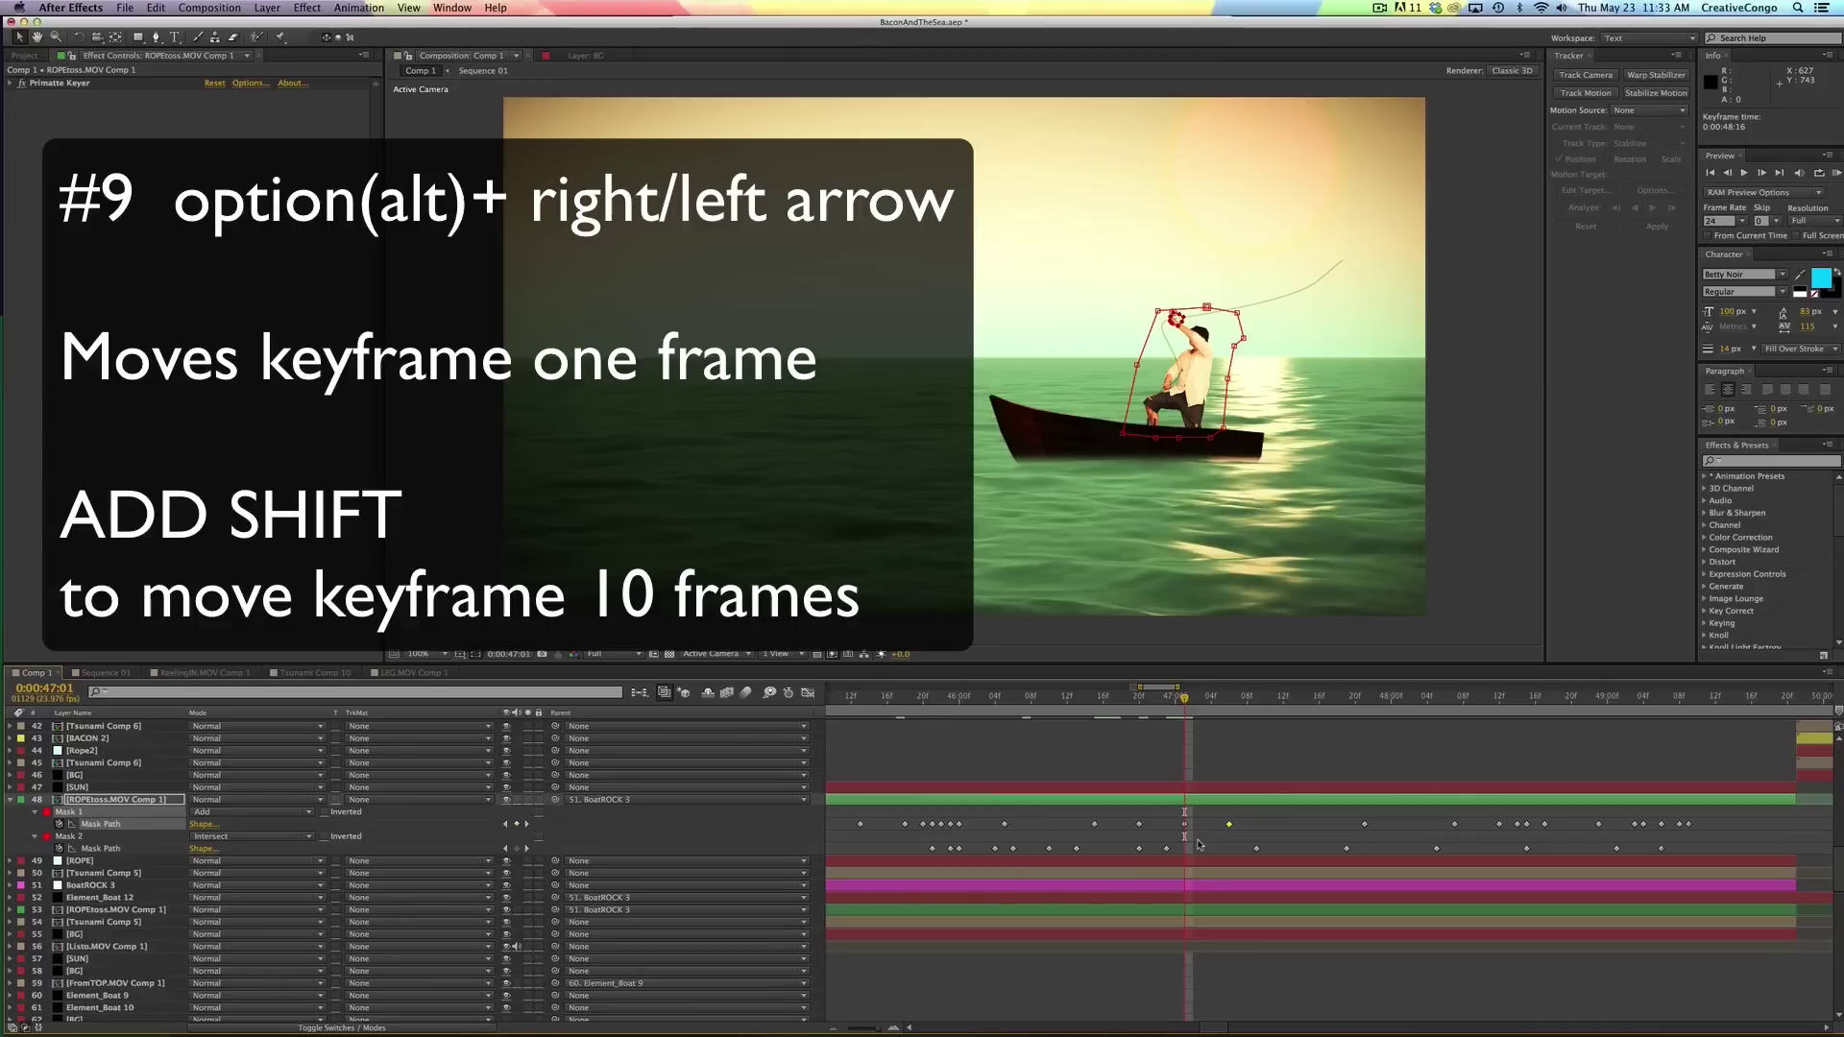
- Marquee-select all 33 Mask Path keyframes, nudge them one frame earlier and later, then deselect
key(minus)
key(minus)
drag(968, 816, 1344, 834)
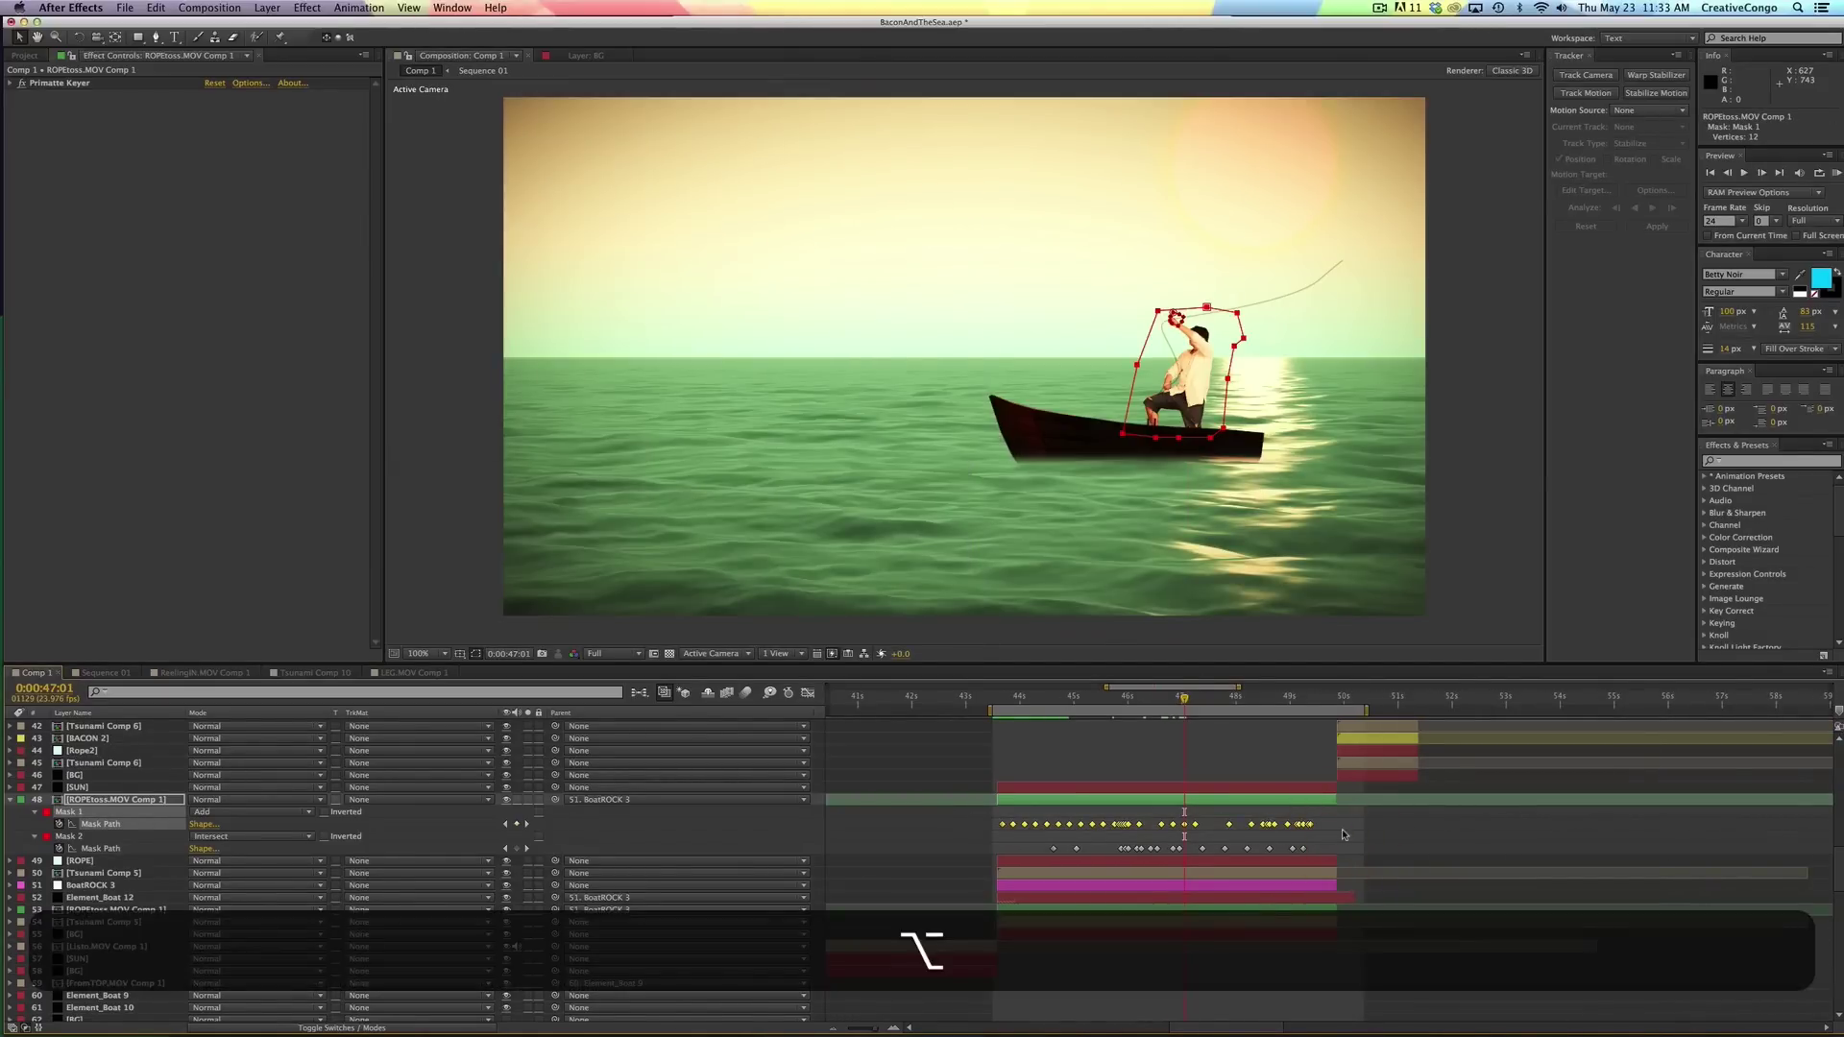
key(alt+Left)
key(alt+Right)
click(1210, 817)
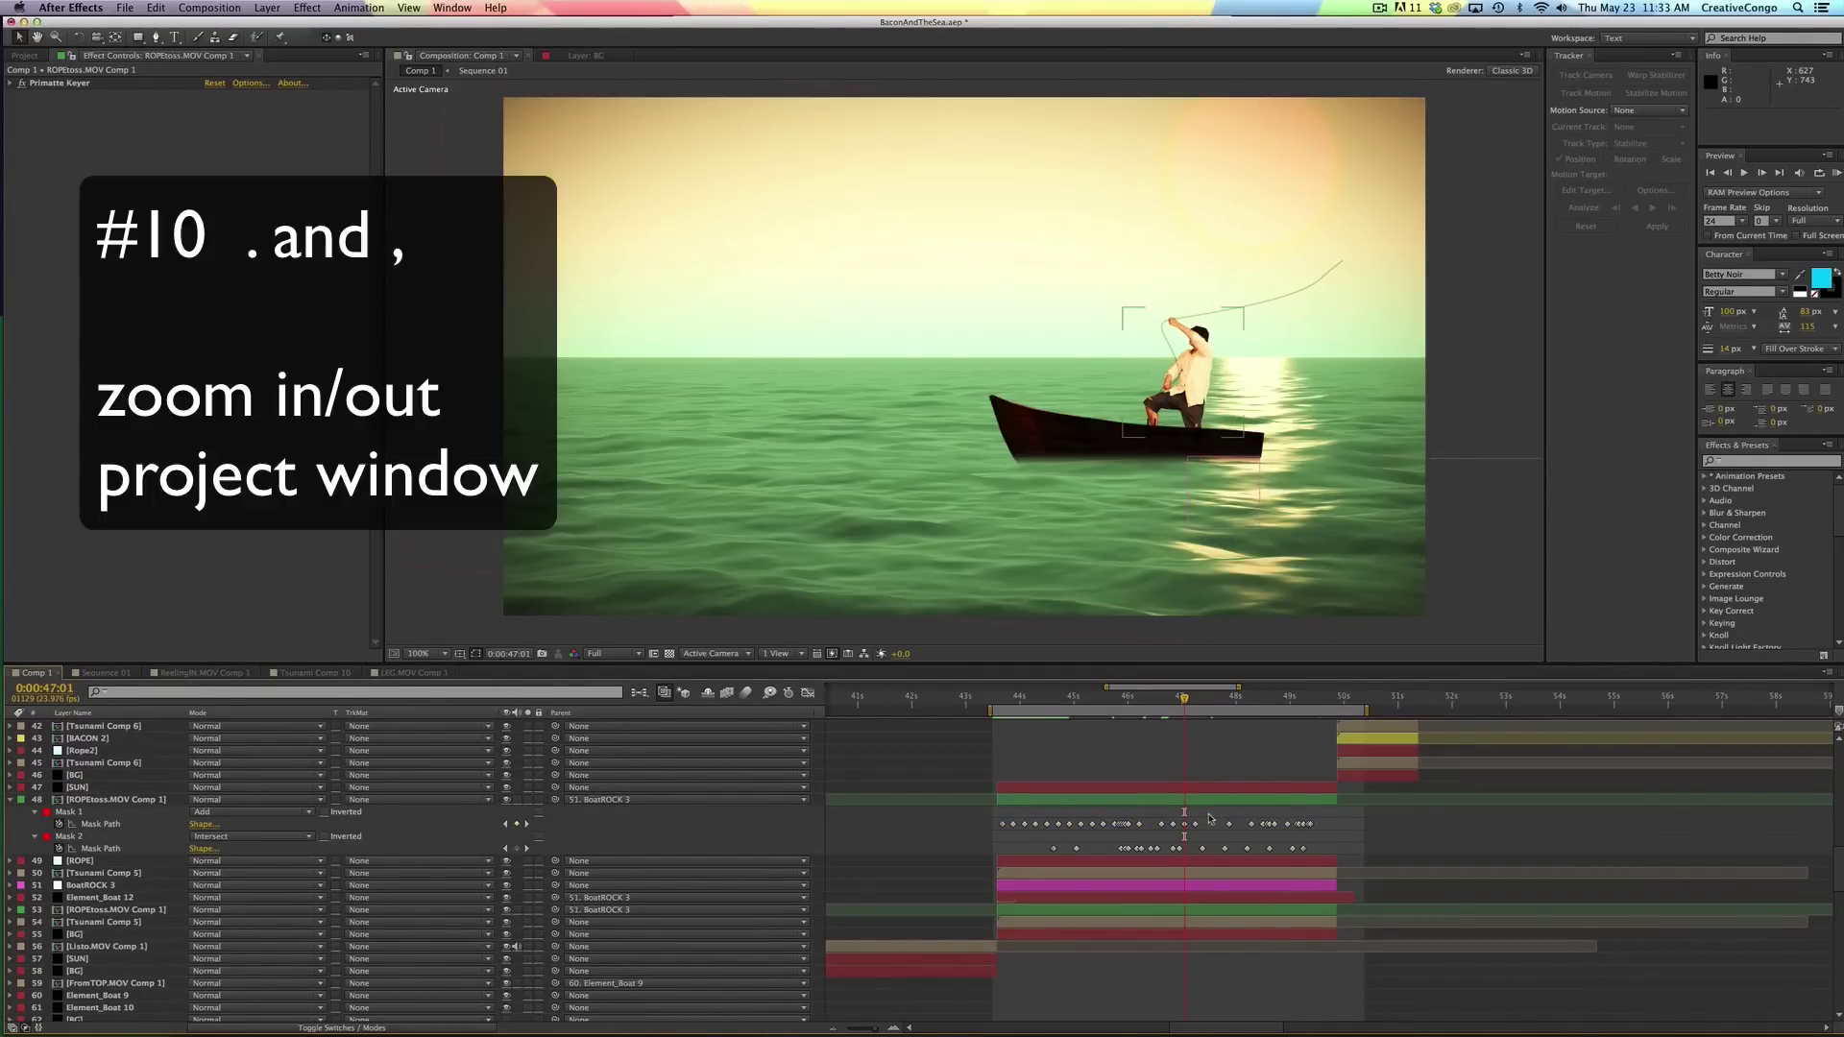
- Zoom the Composition panel in with . and out with , ending at 50%
key(period)
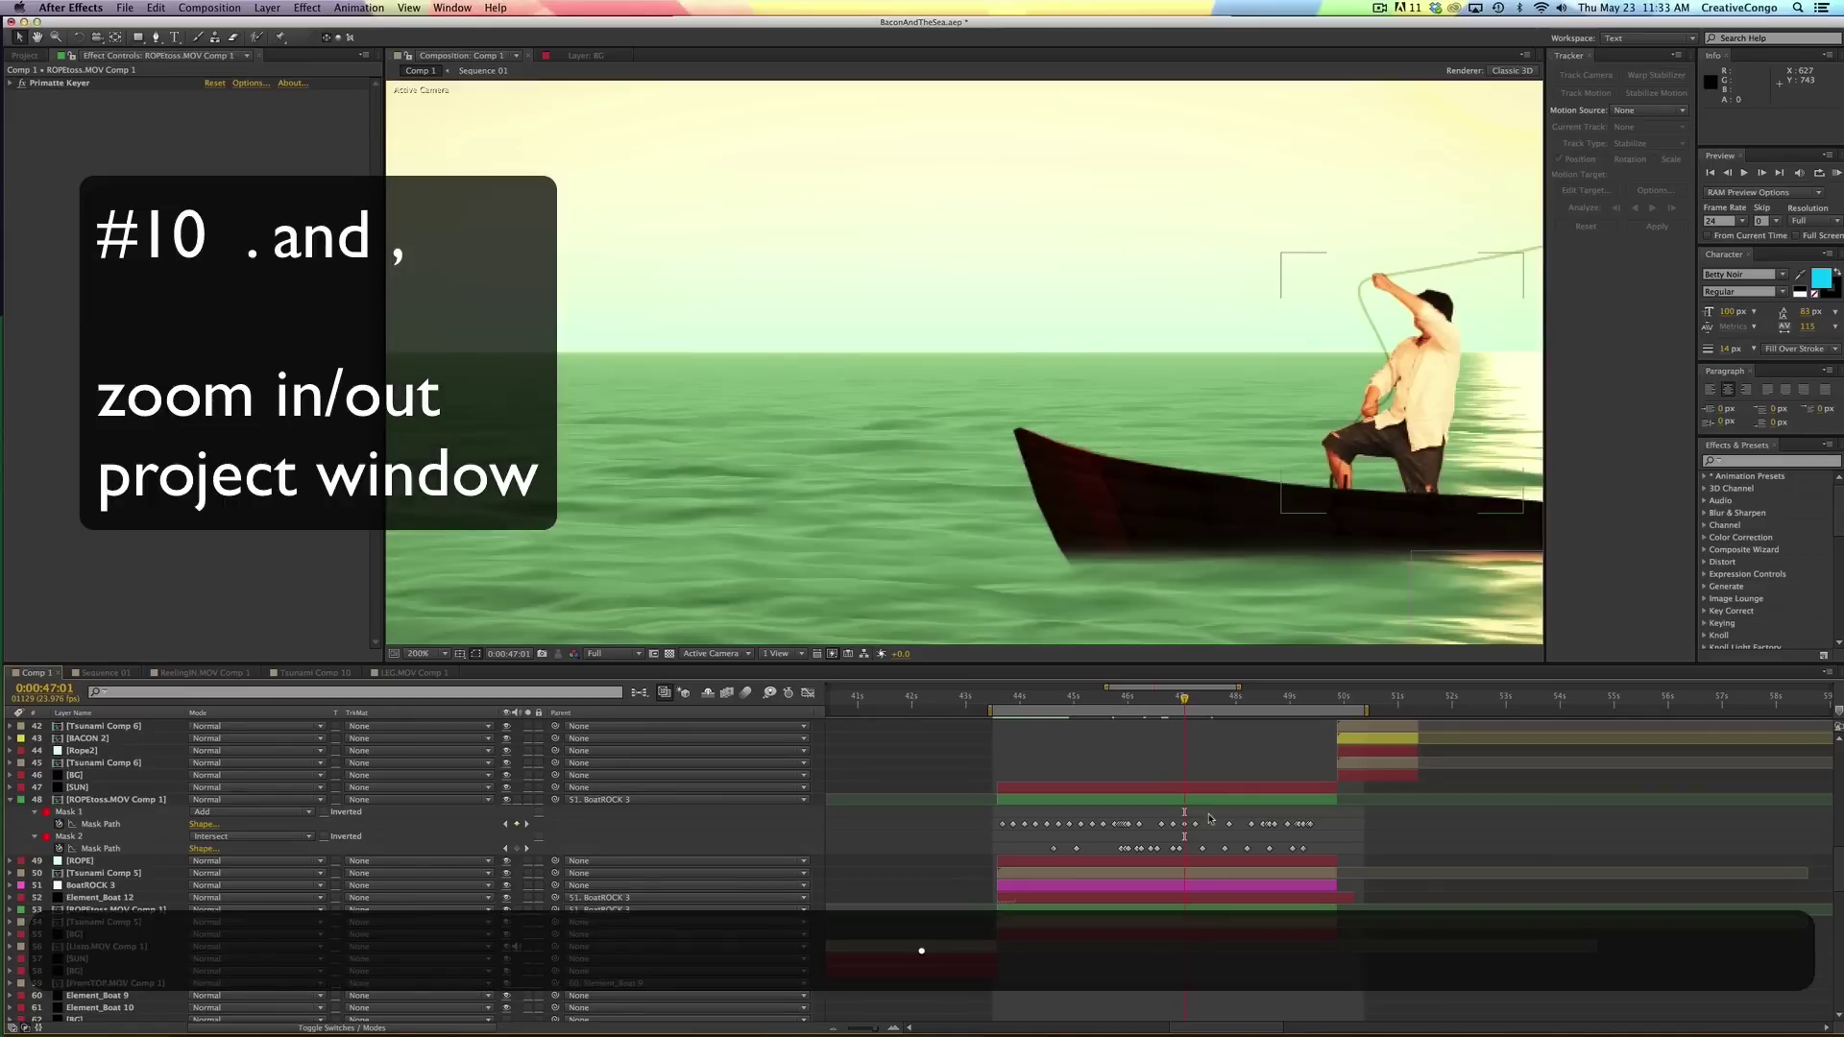
key(comma)
key(comma)
key(period)
key(period)
key(comma)
key(comma)
key(comma)
key(comma)
key(period)
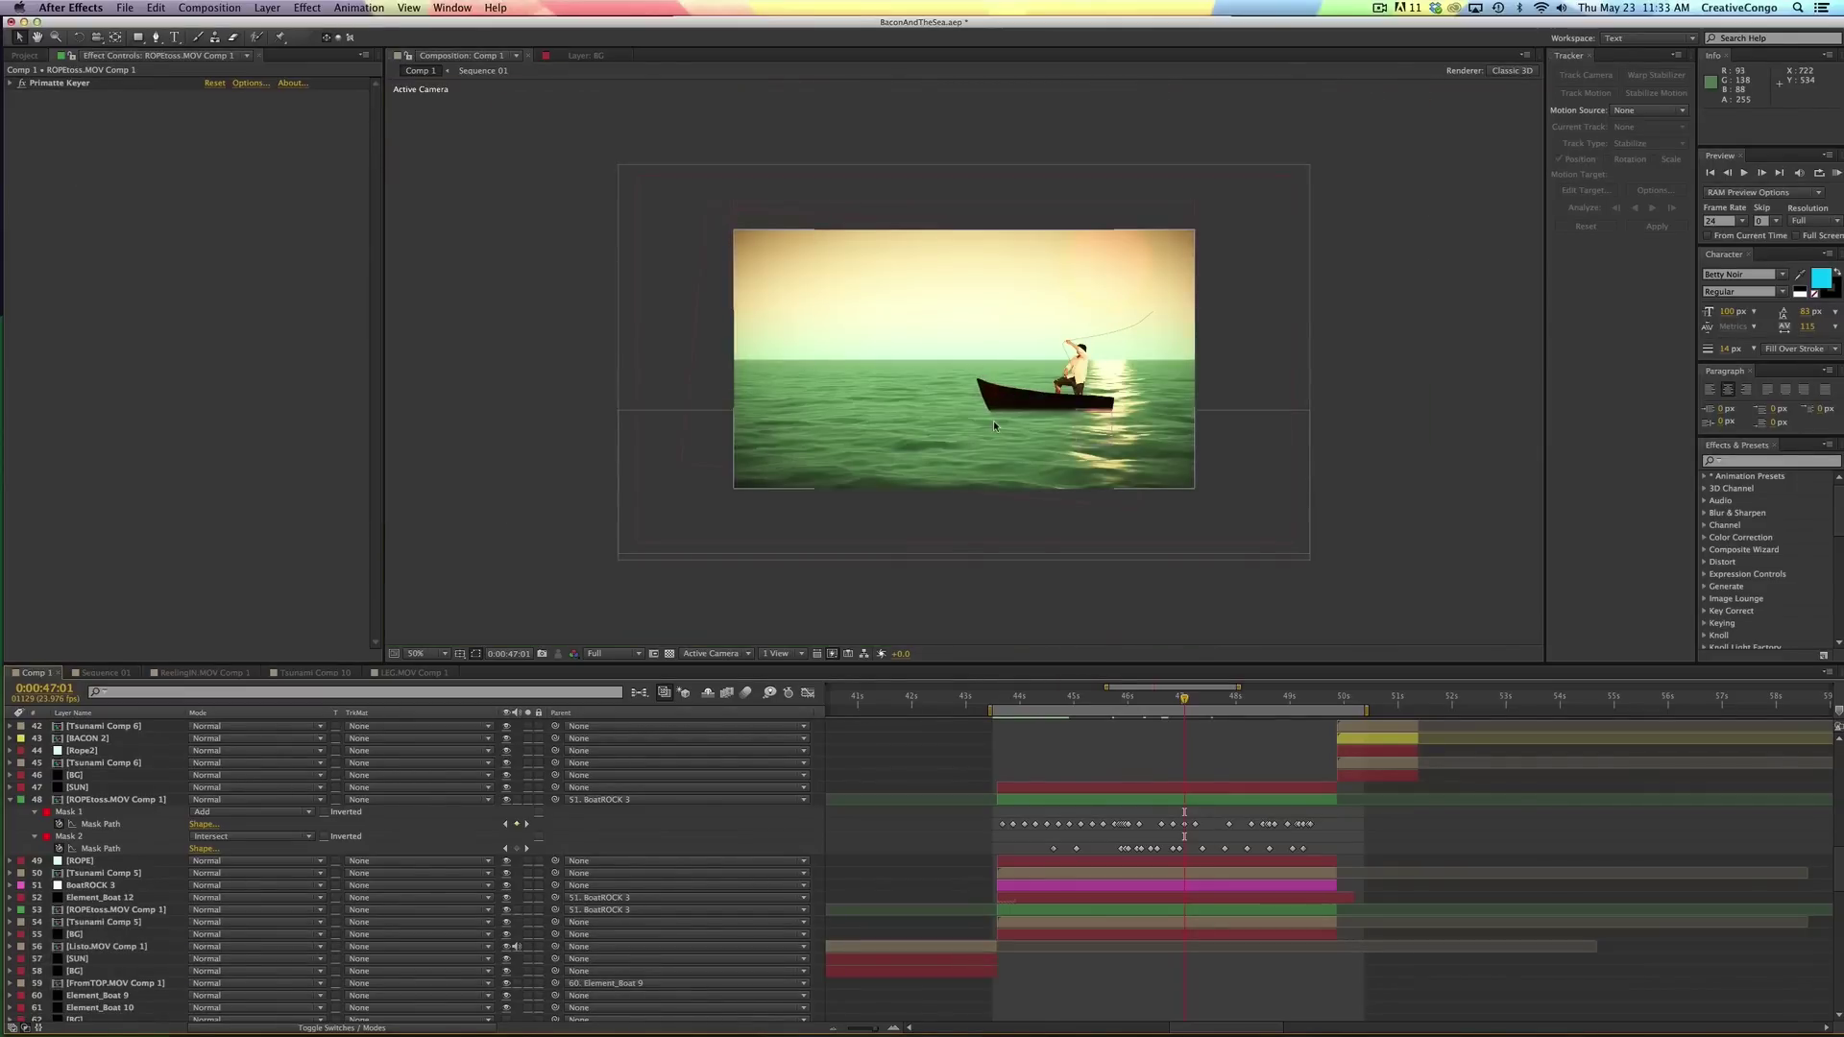
- Create a comp-sized white solid, White Solid 2, above the SUN layer with Cmd+Y
click(1157, 789)
key(super+y)
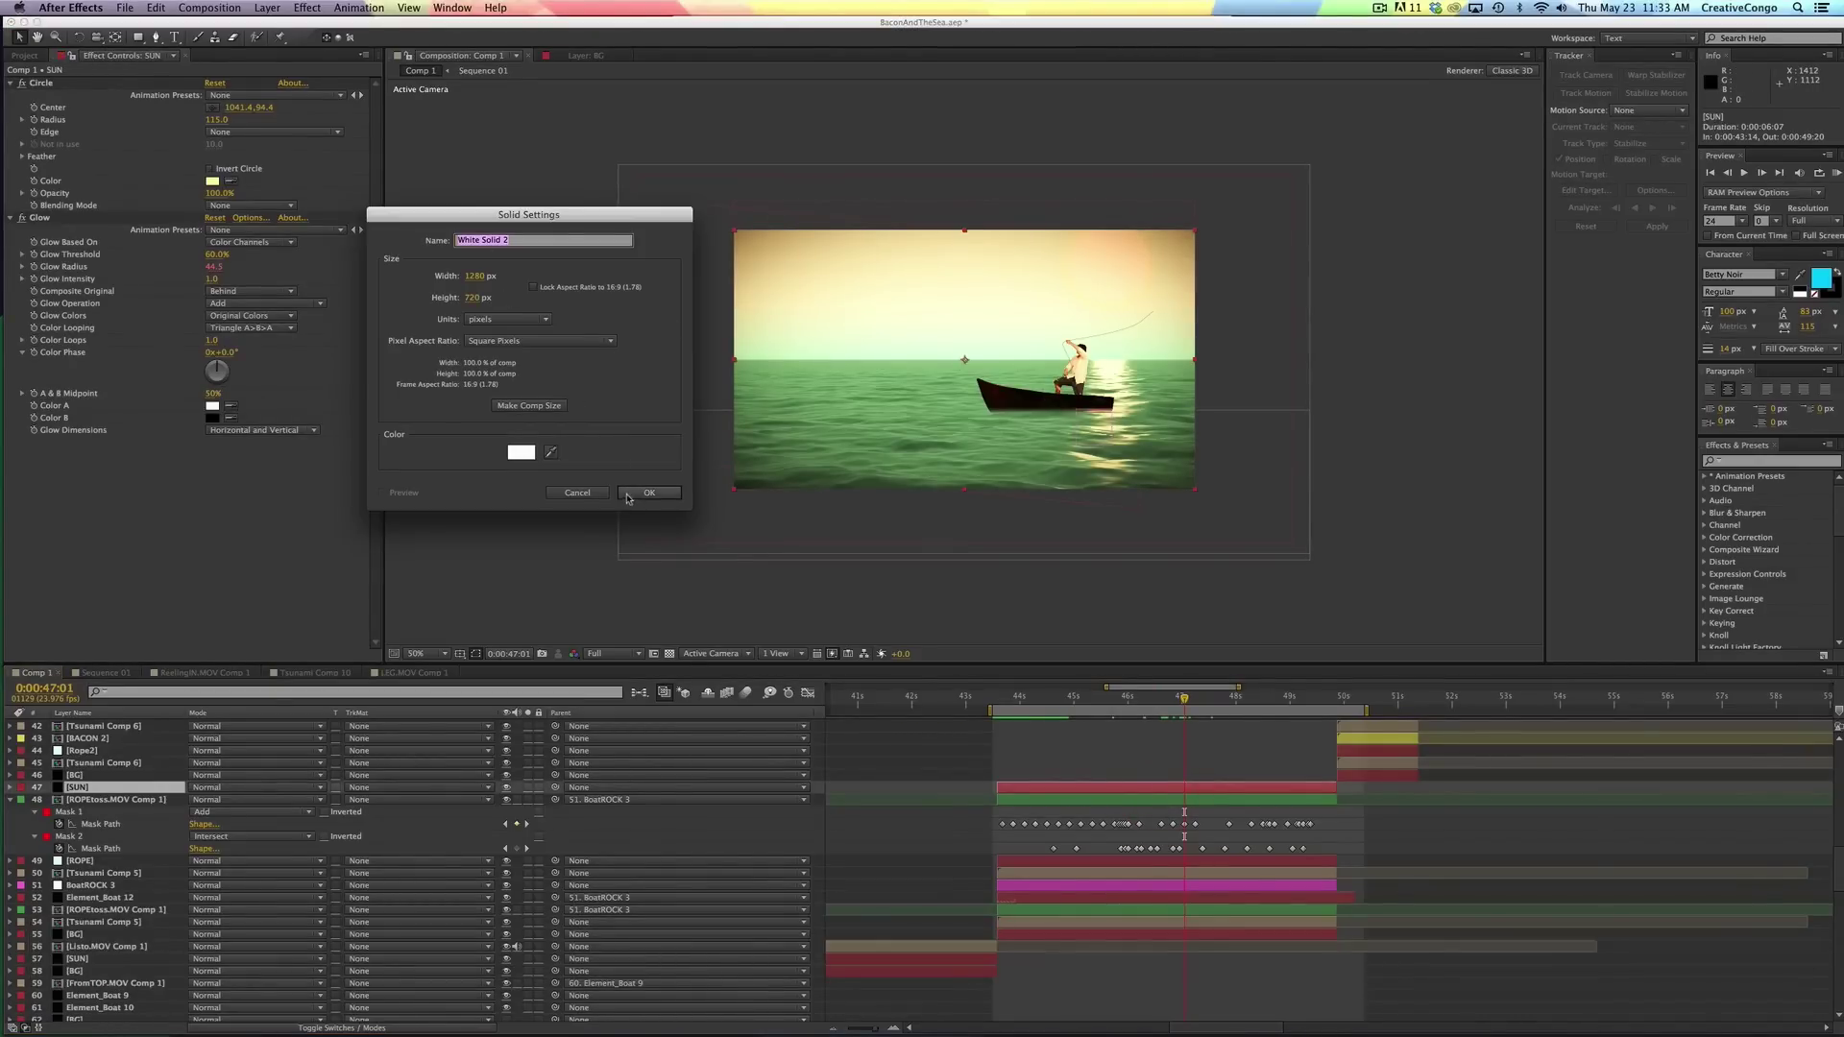
key(Return)
- Trim White Solid 2's out-point to the current time indicator
key(alt)
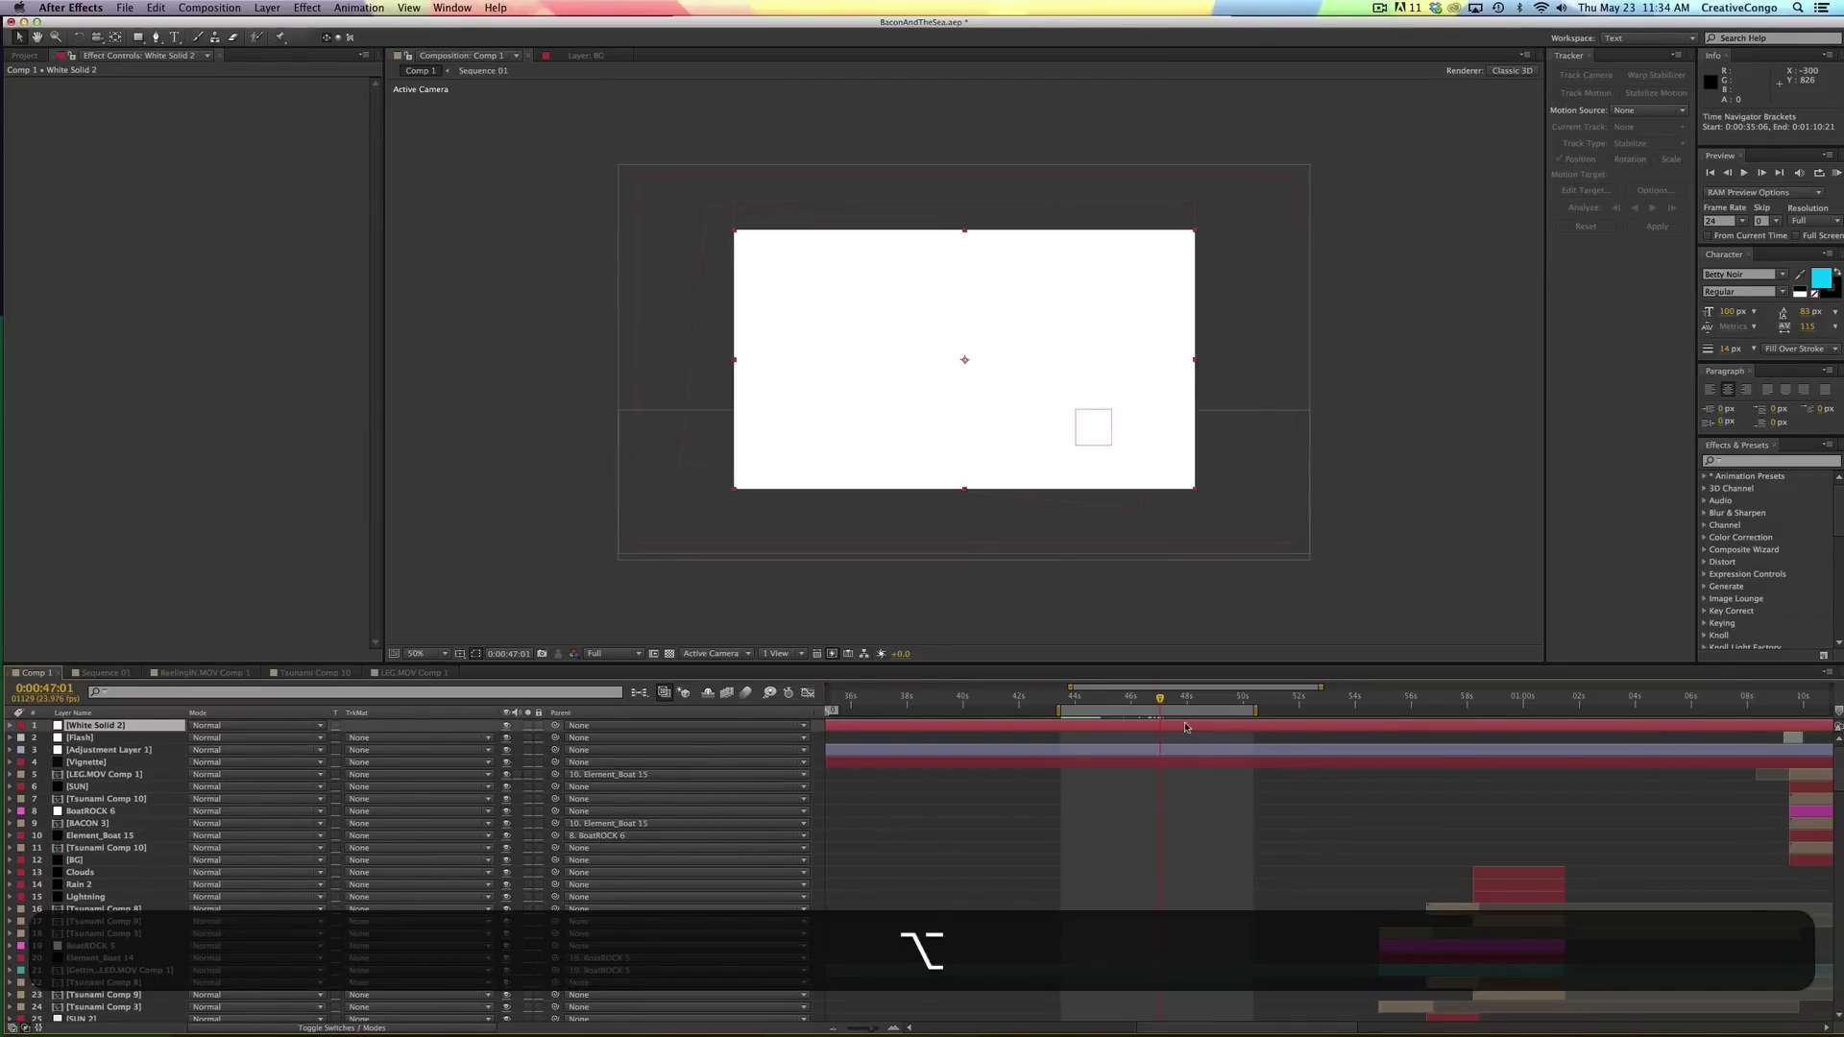
key(alt+bracketright)
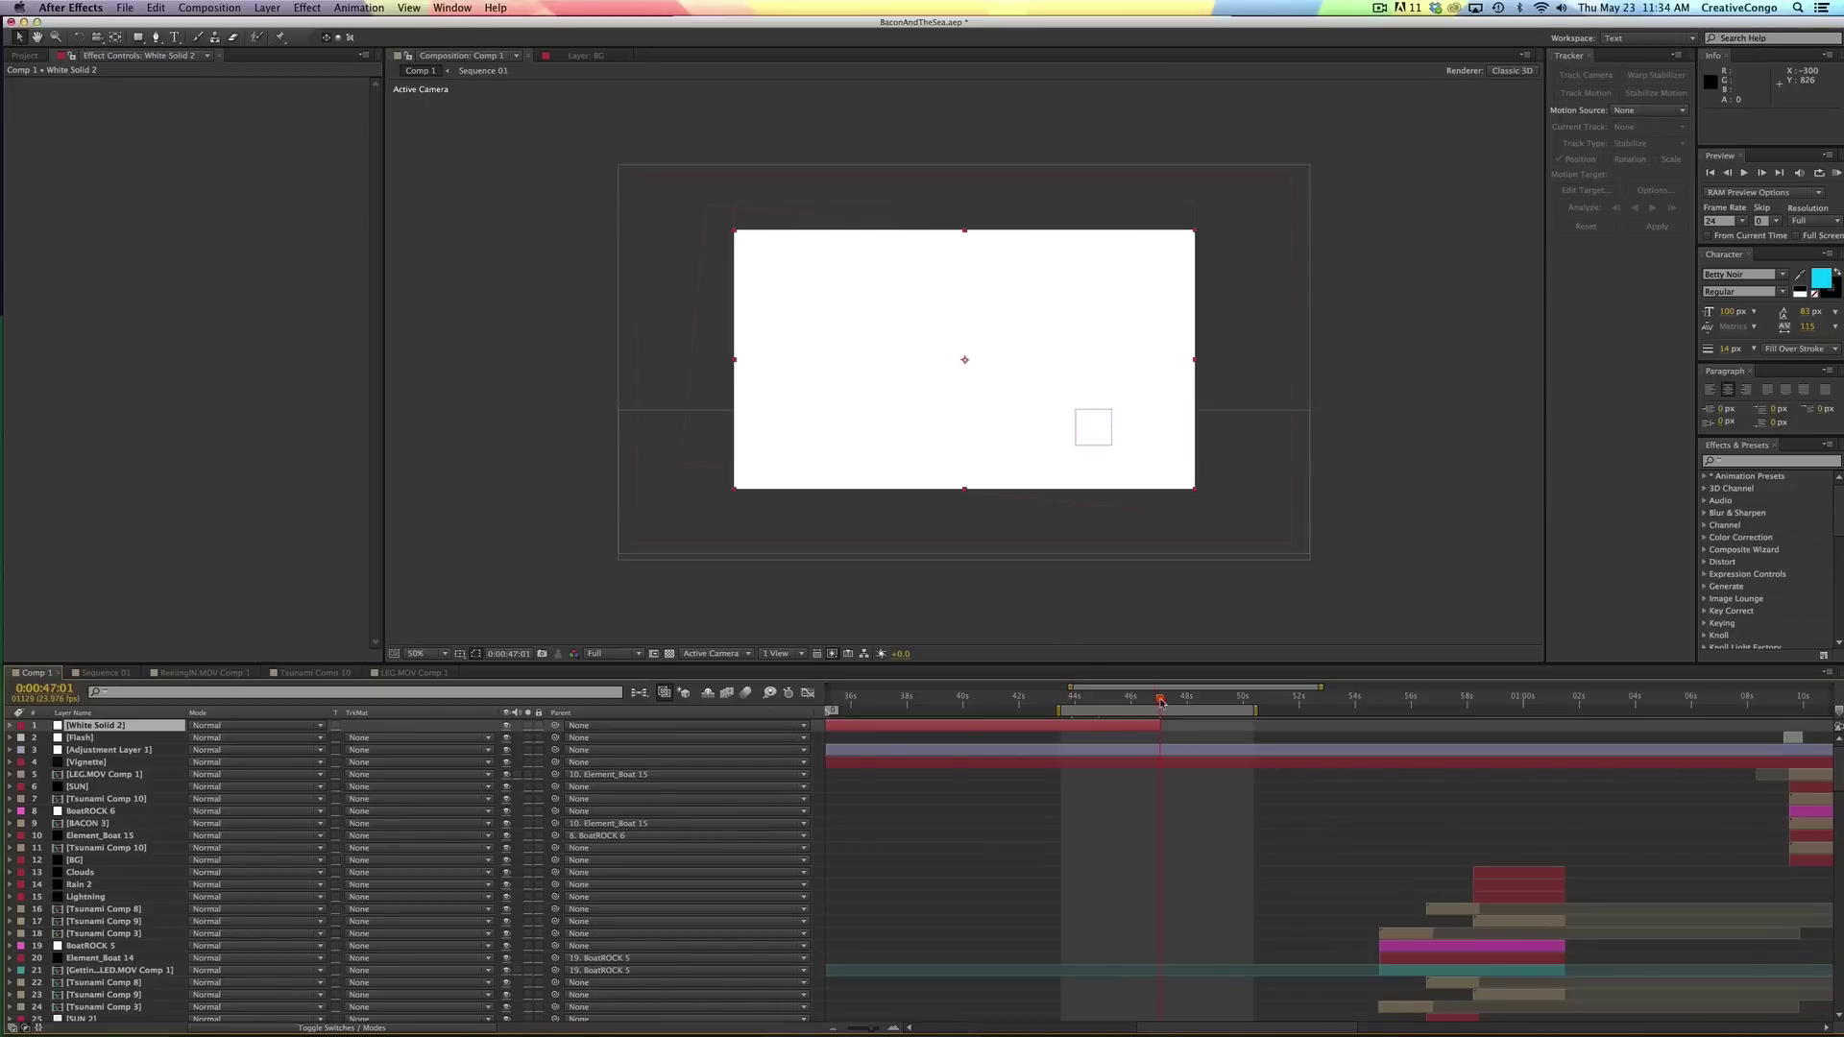
drag(1160, 702, 1138, 702)
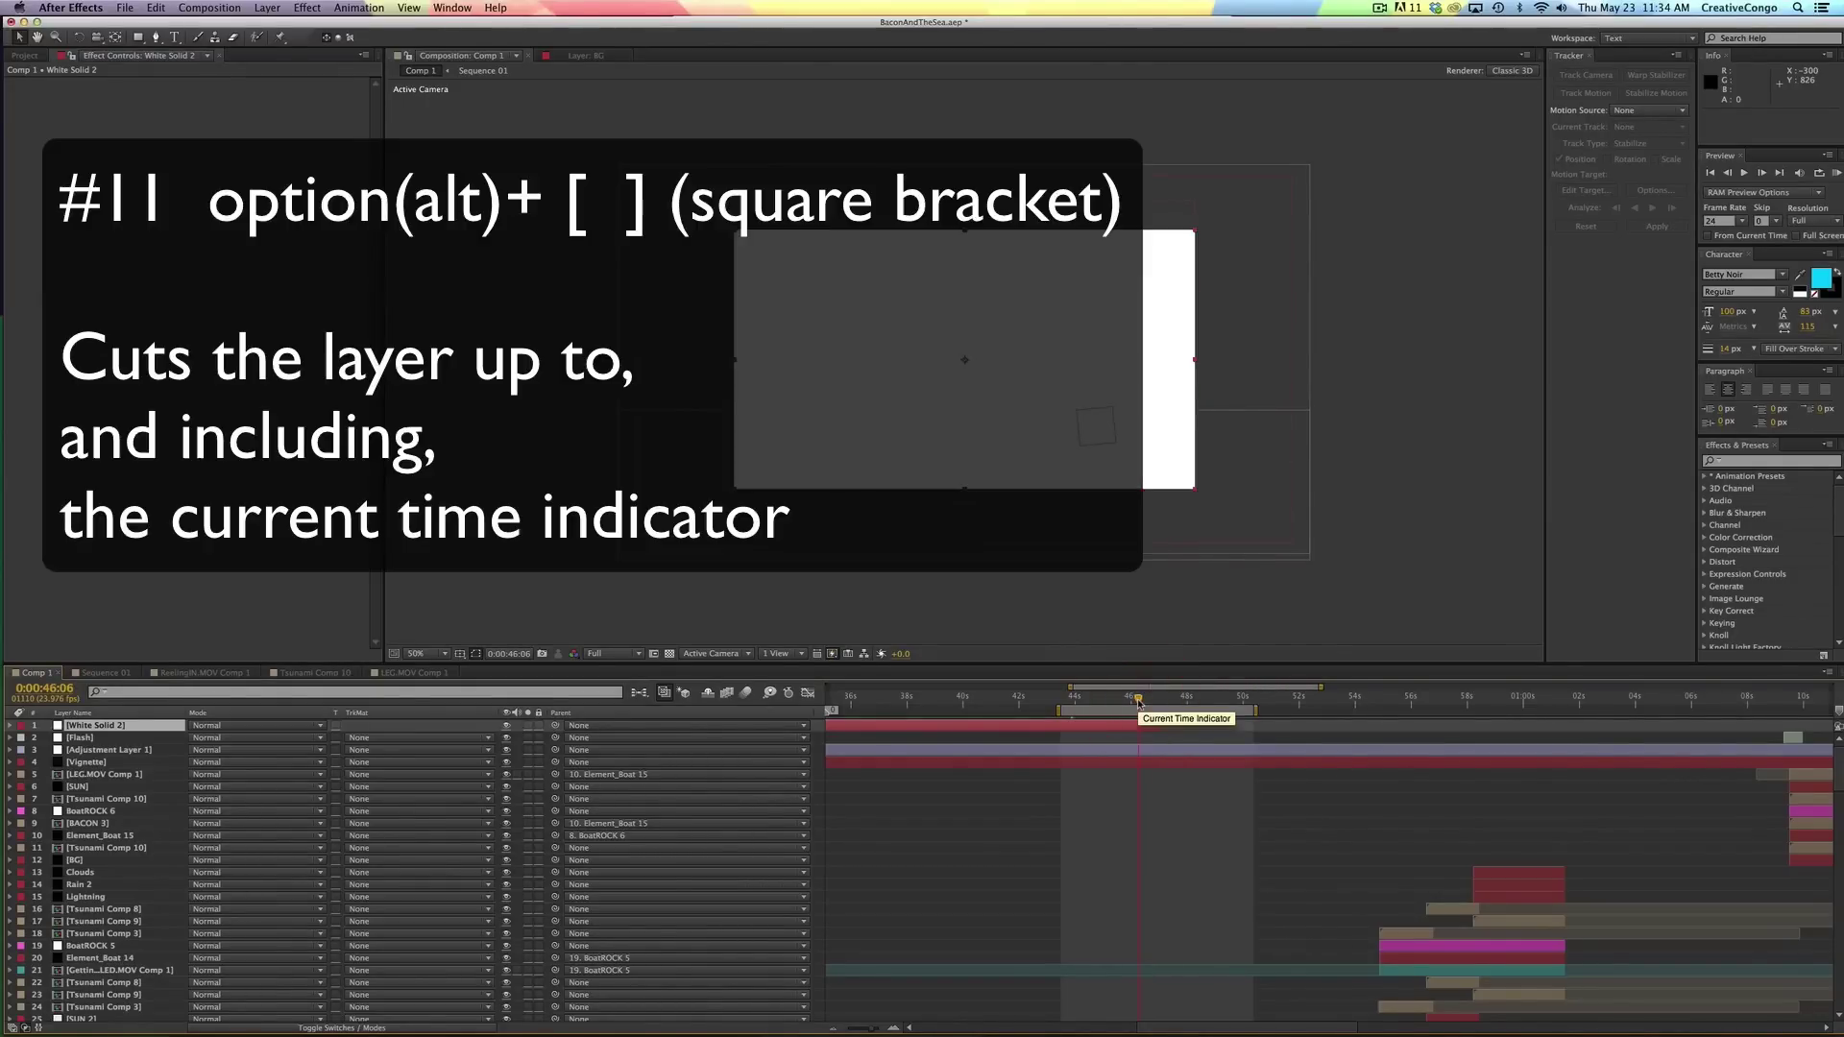
- Zoom the timeline to single frames and end White Solid 2 at 0:00:46:05
key(alt)
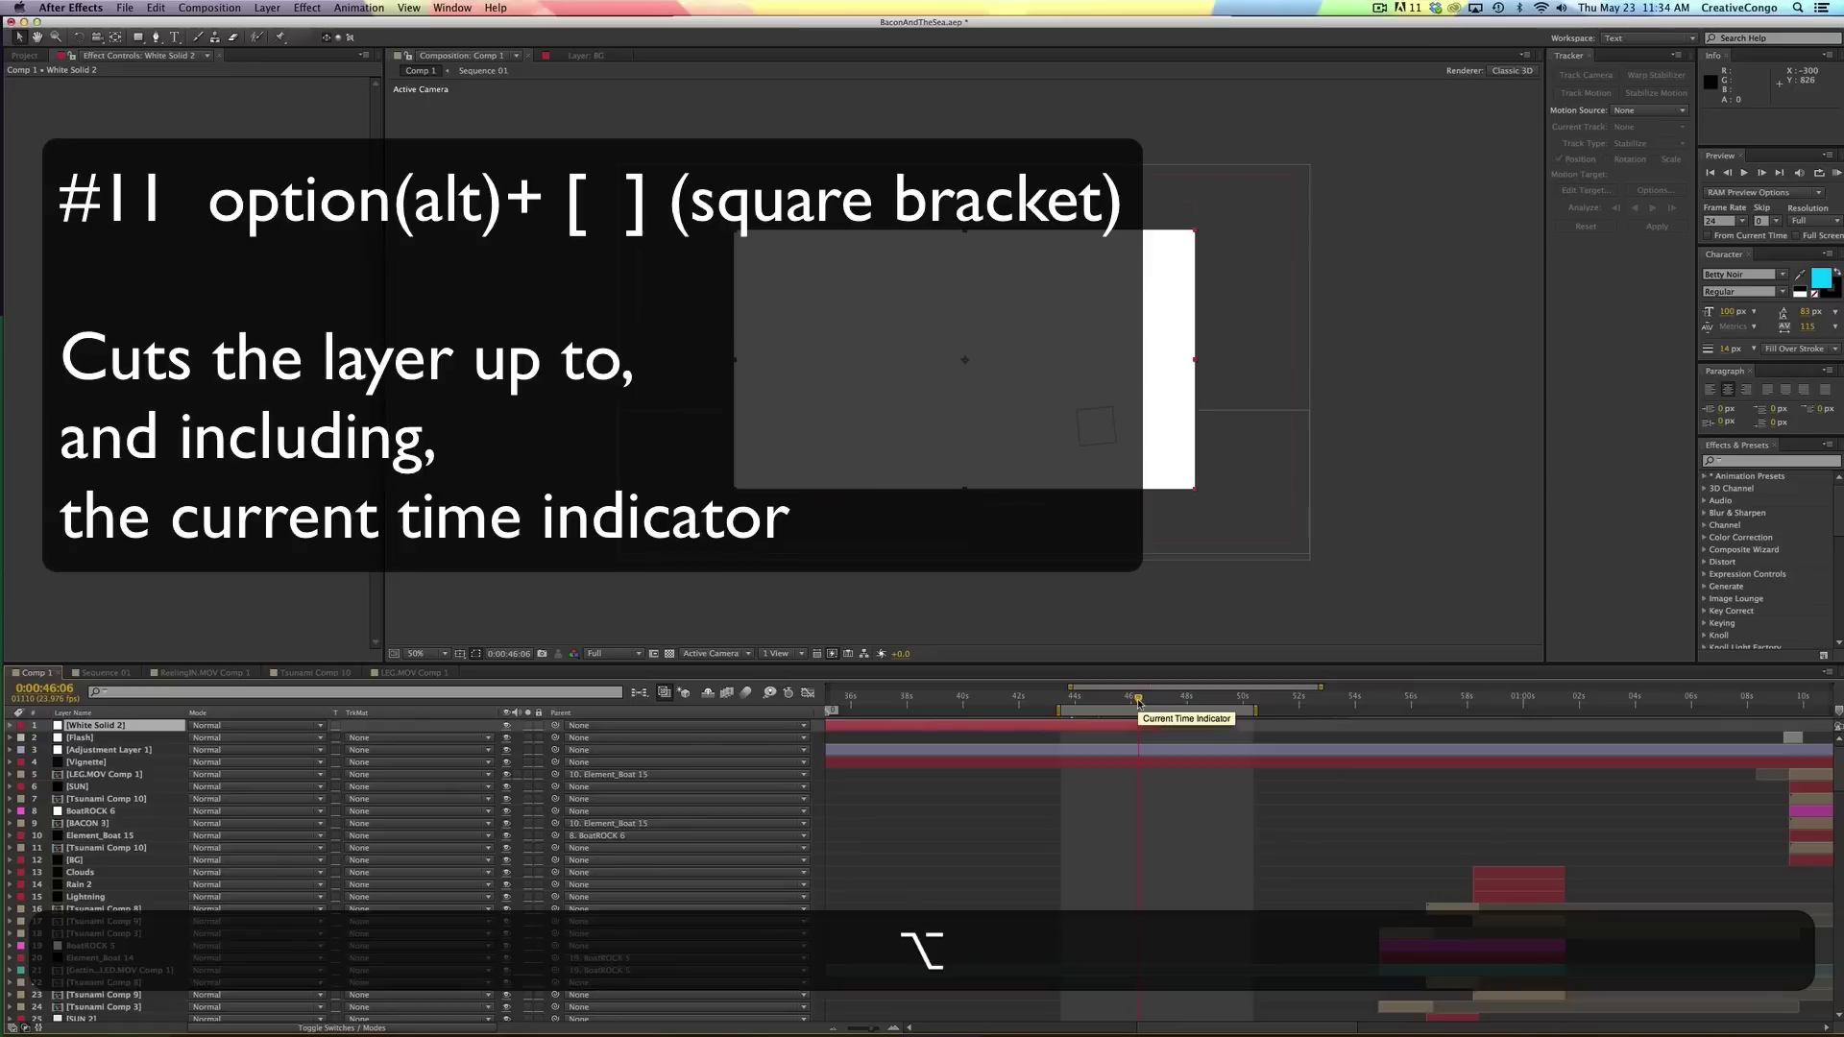
key(alt+bracketright)
key(alt+equal)
key(equal)
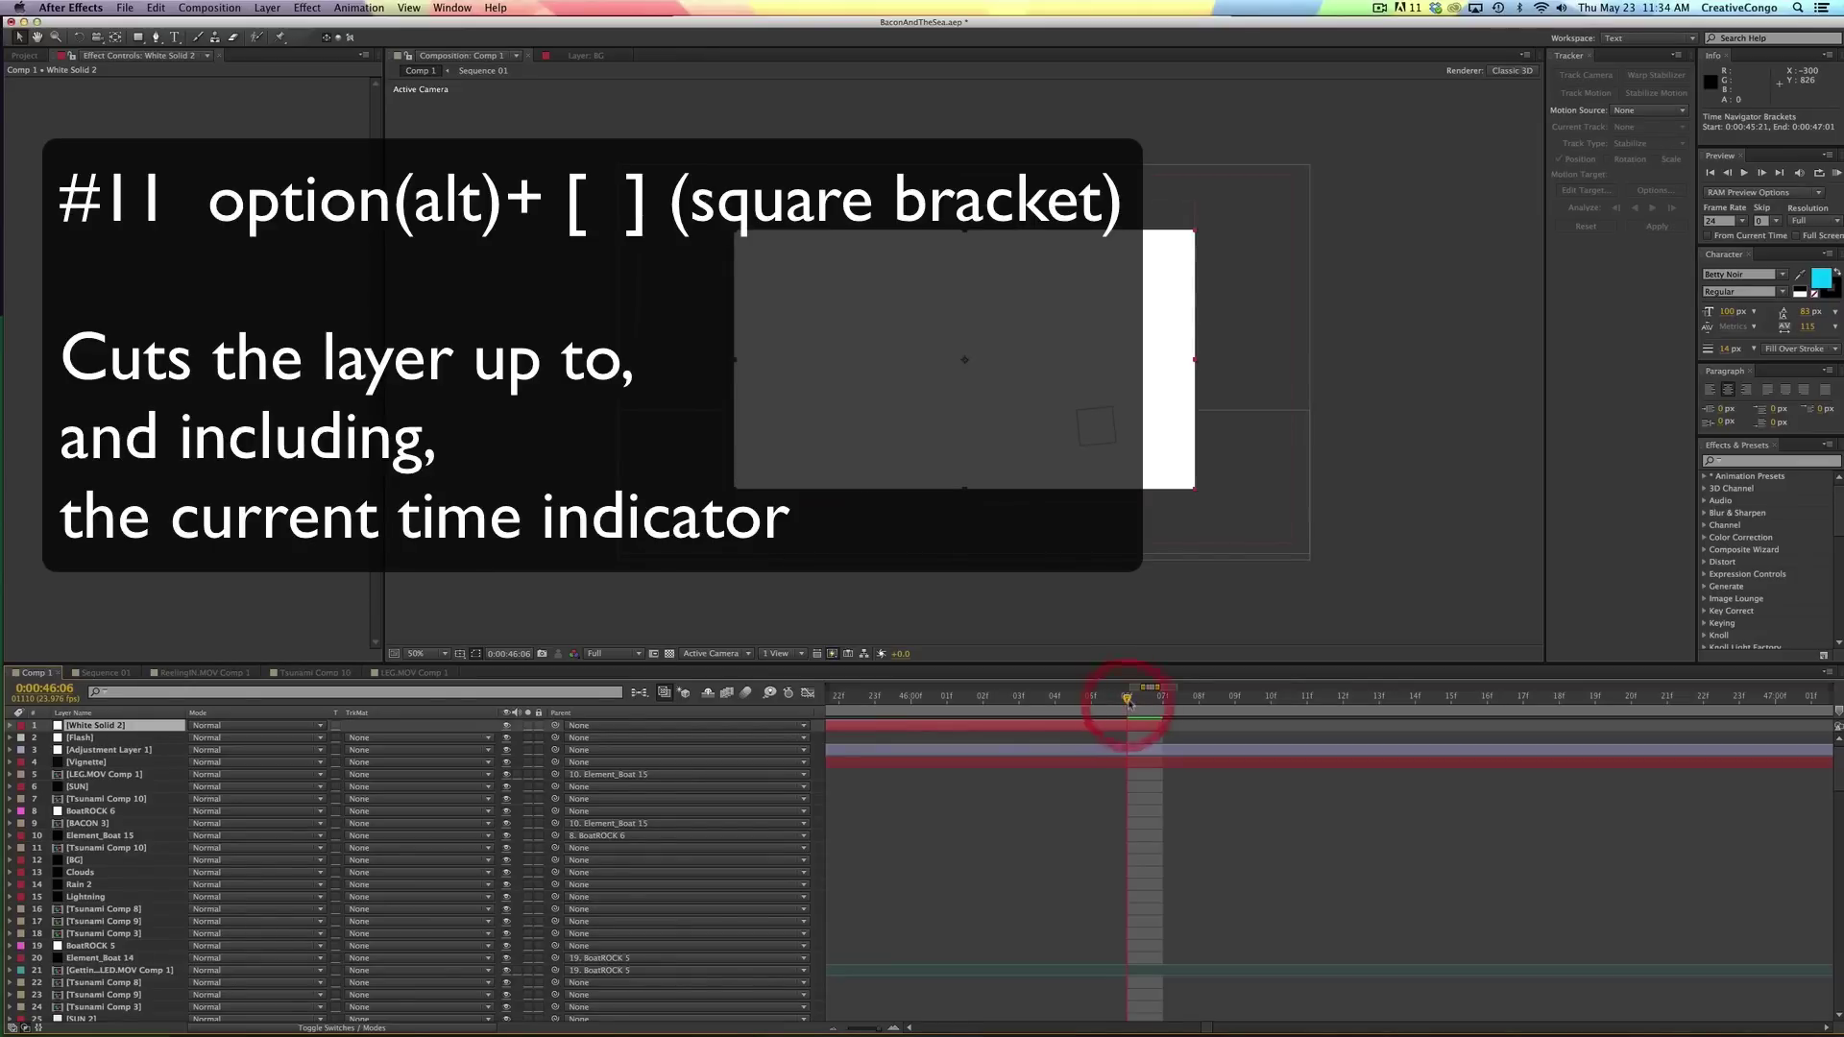
drag(1128, 704, 1093, 702)
key(alt+bracketright)
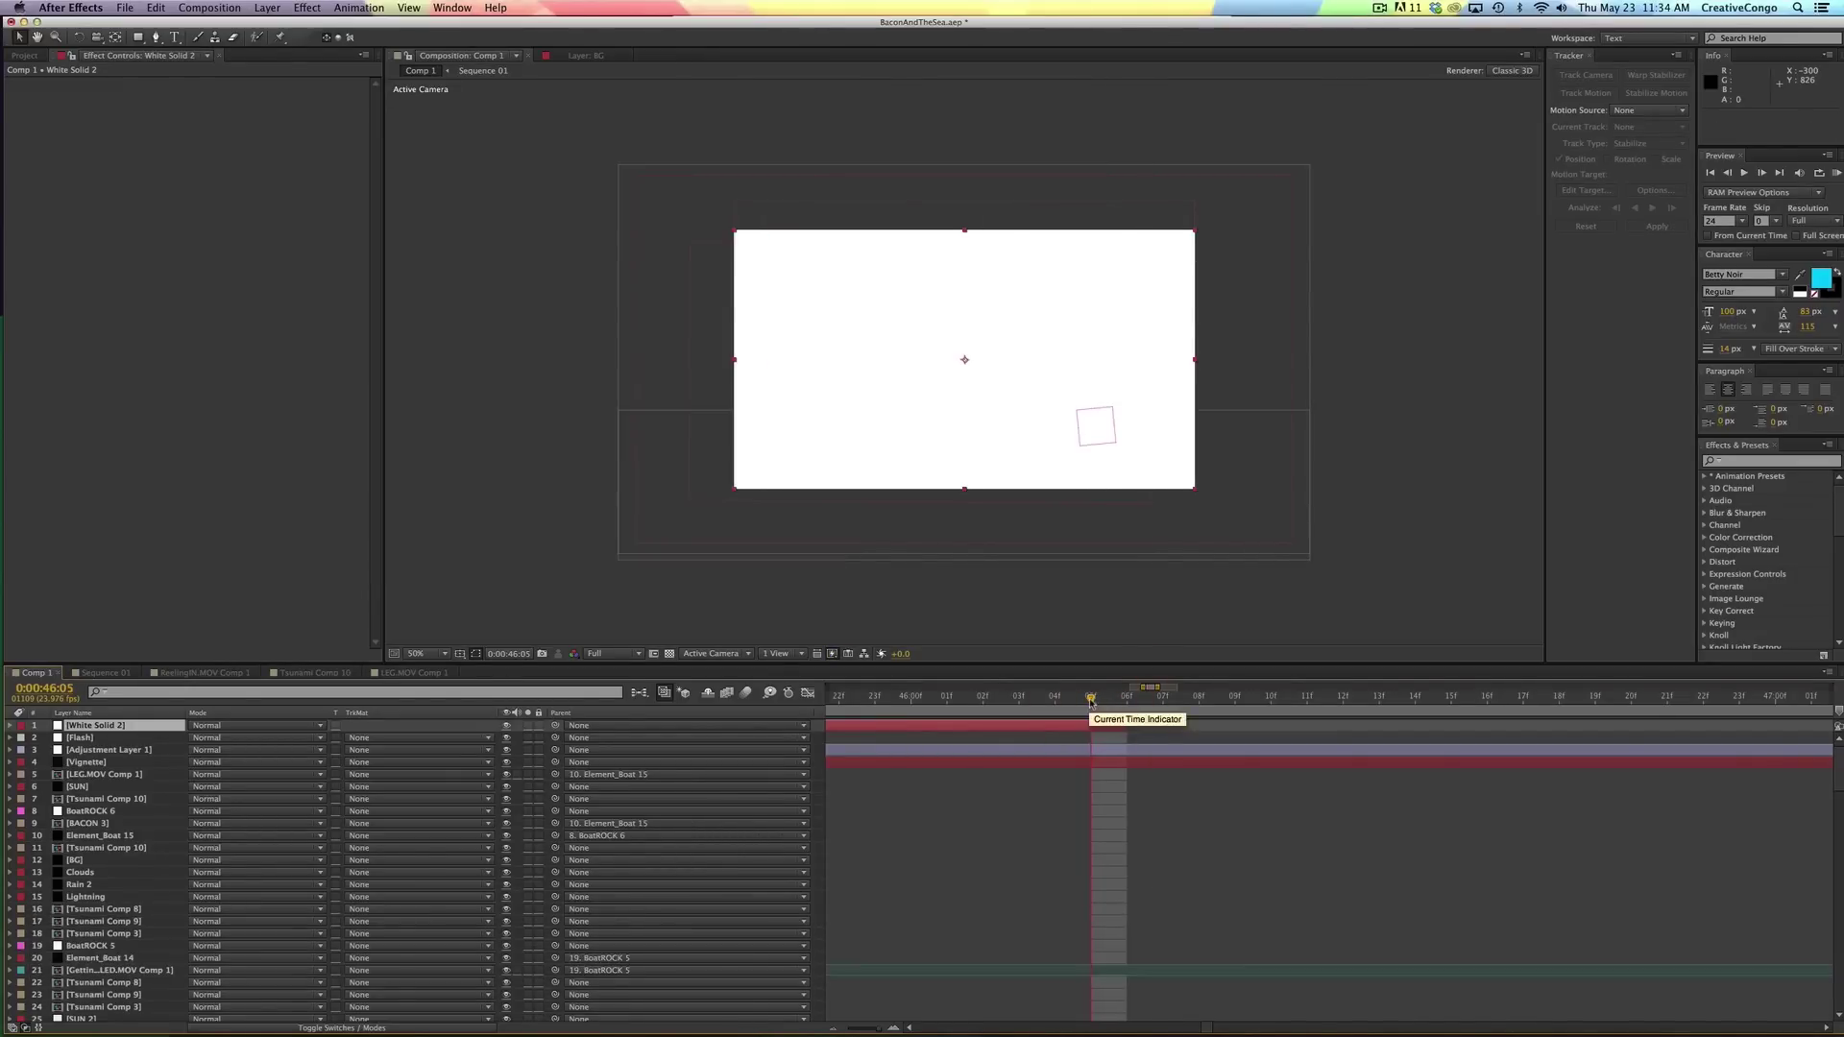
drag(1094, 702, 1119, 704)
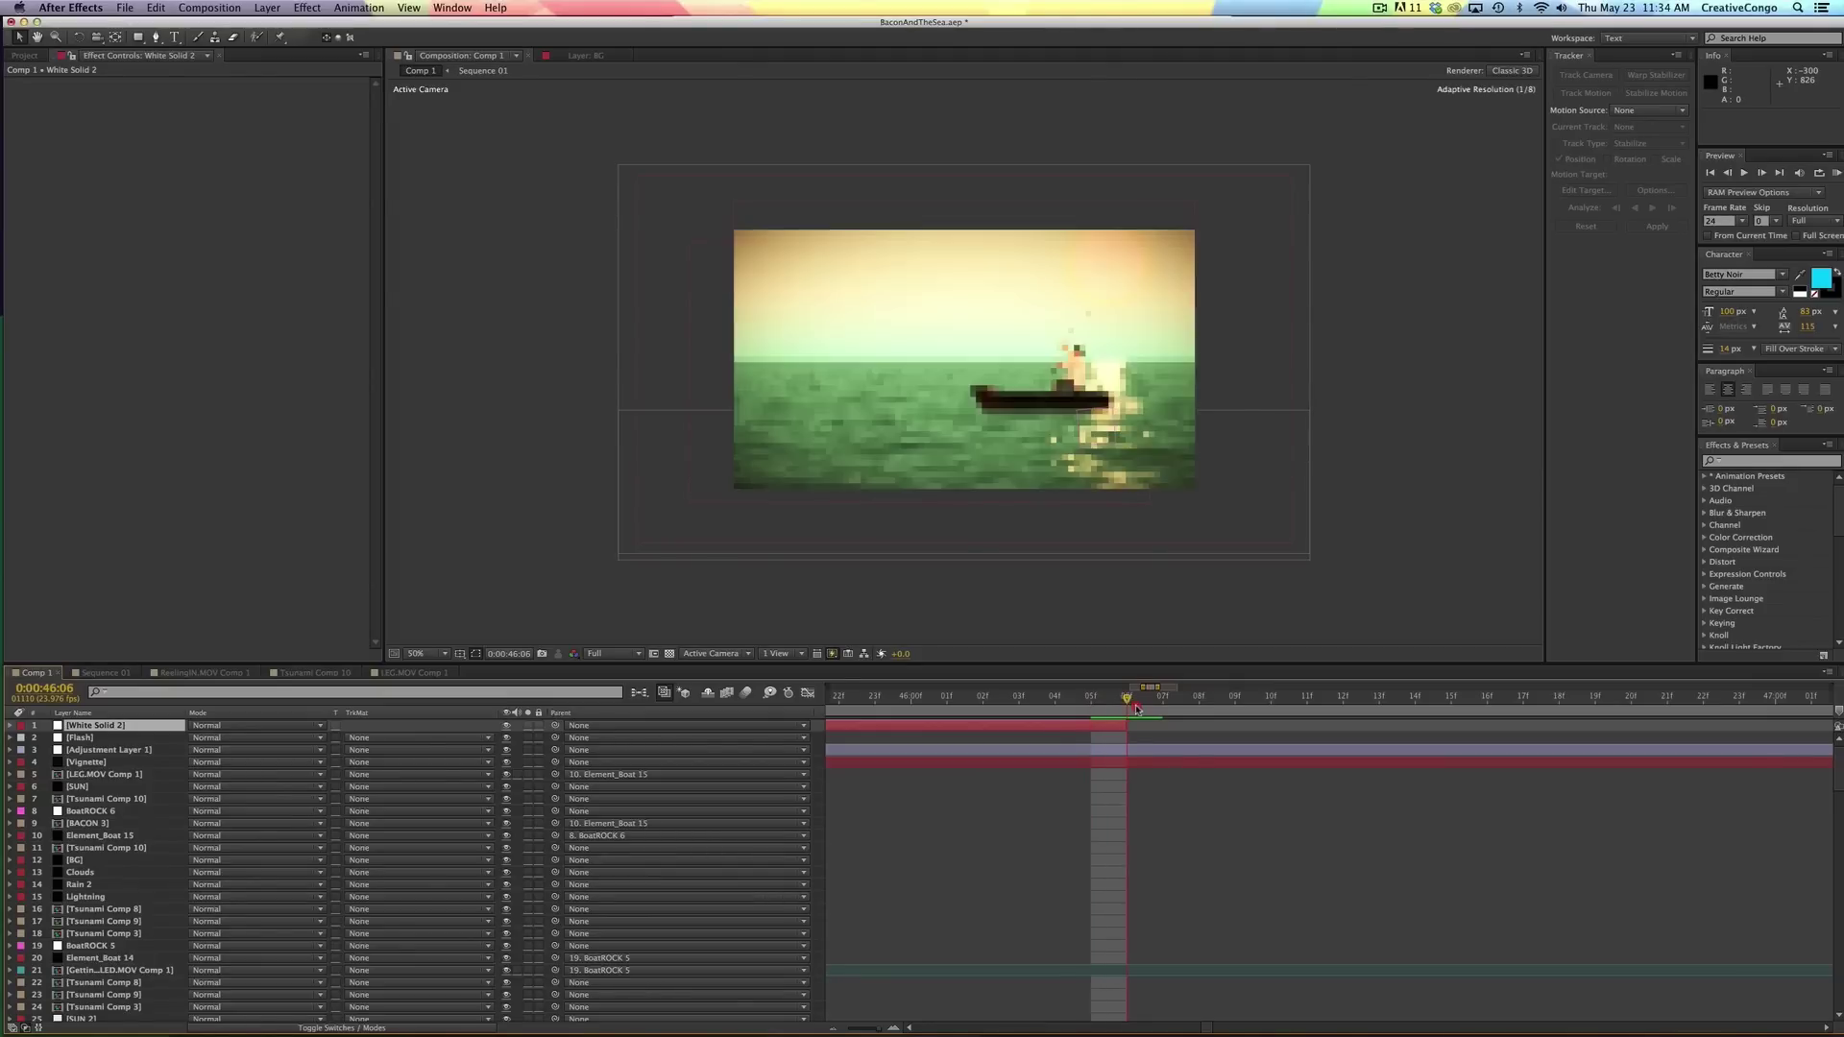
click(1093, 703)
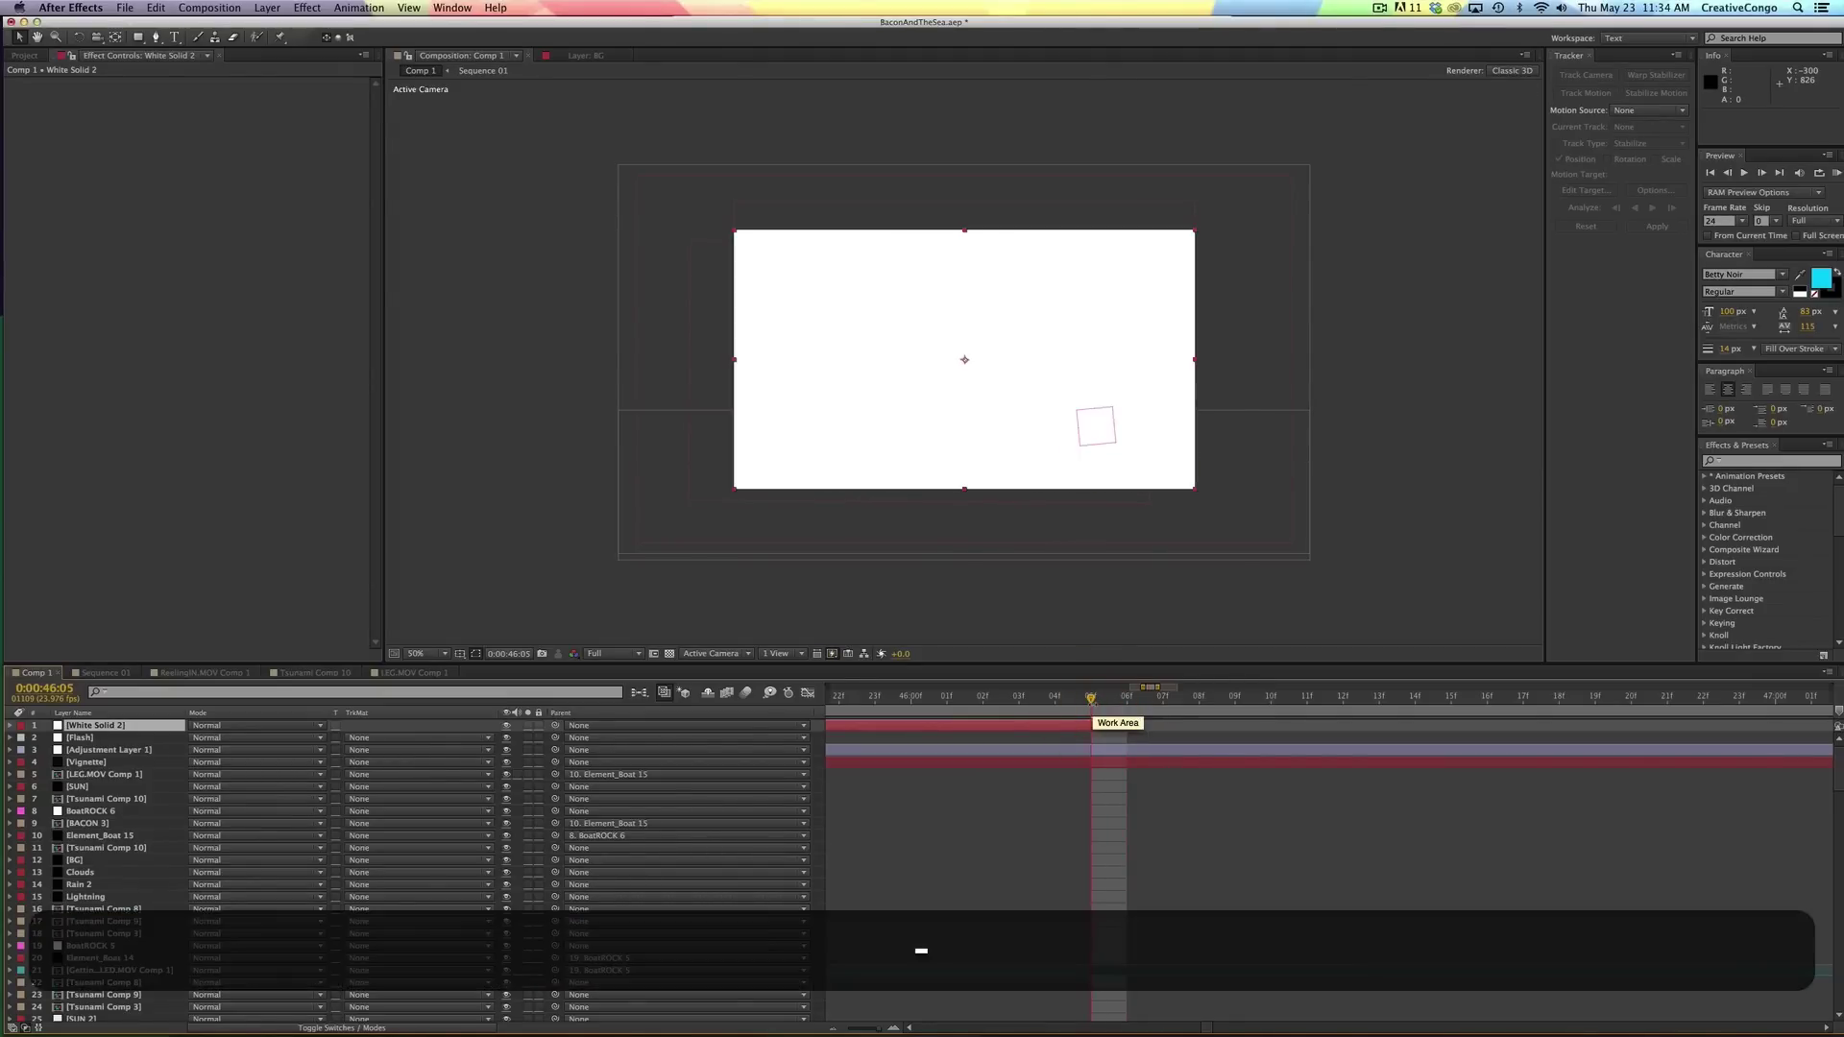
scroll(1091, 710, down, 4)
- Set White Solid 2's in-point at 0:00:45:01 and out-point at 0:00:45:13
click(1027, 704)
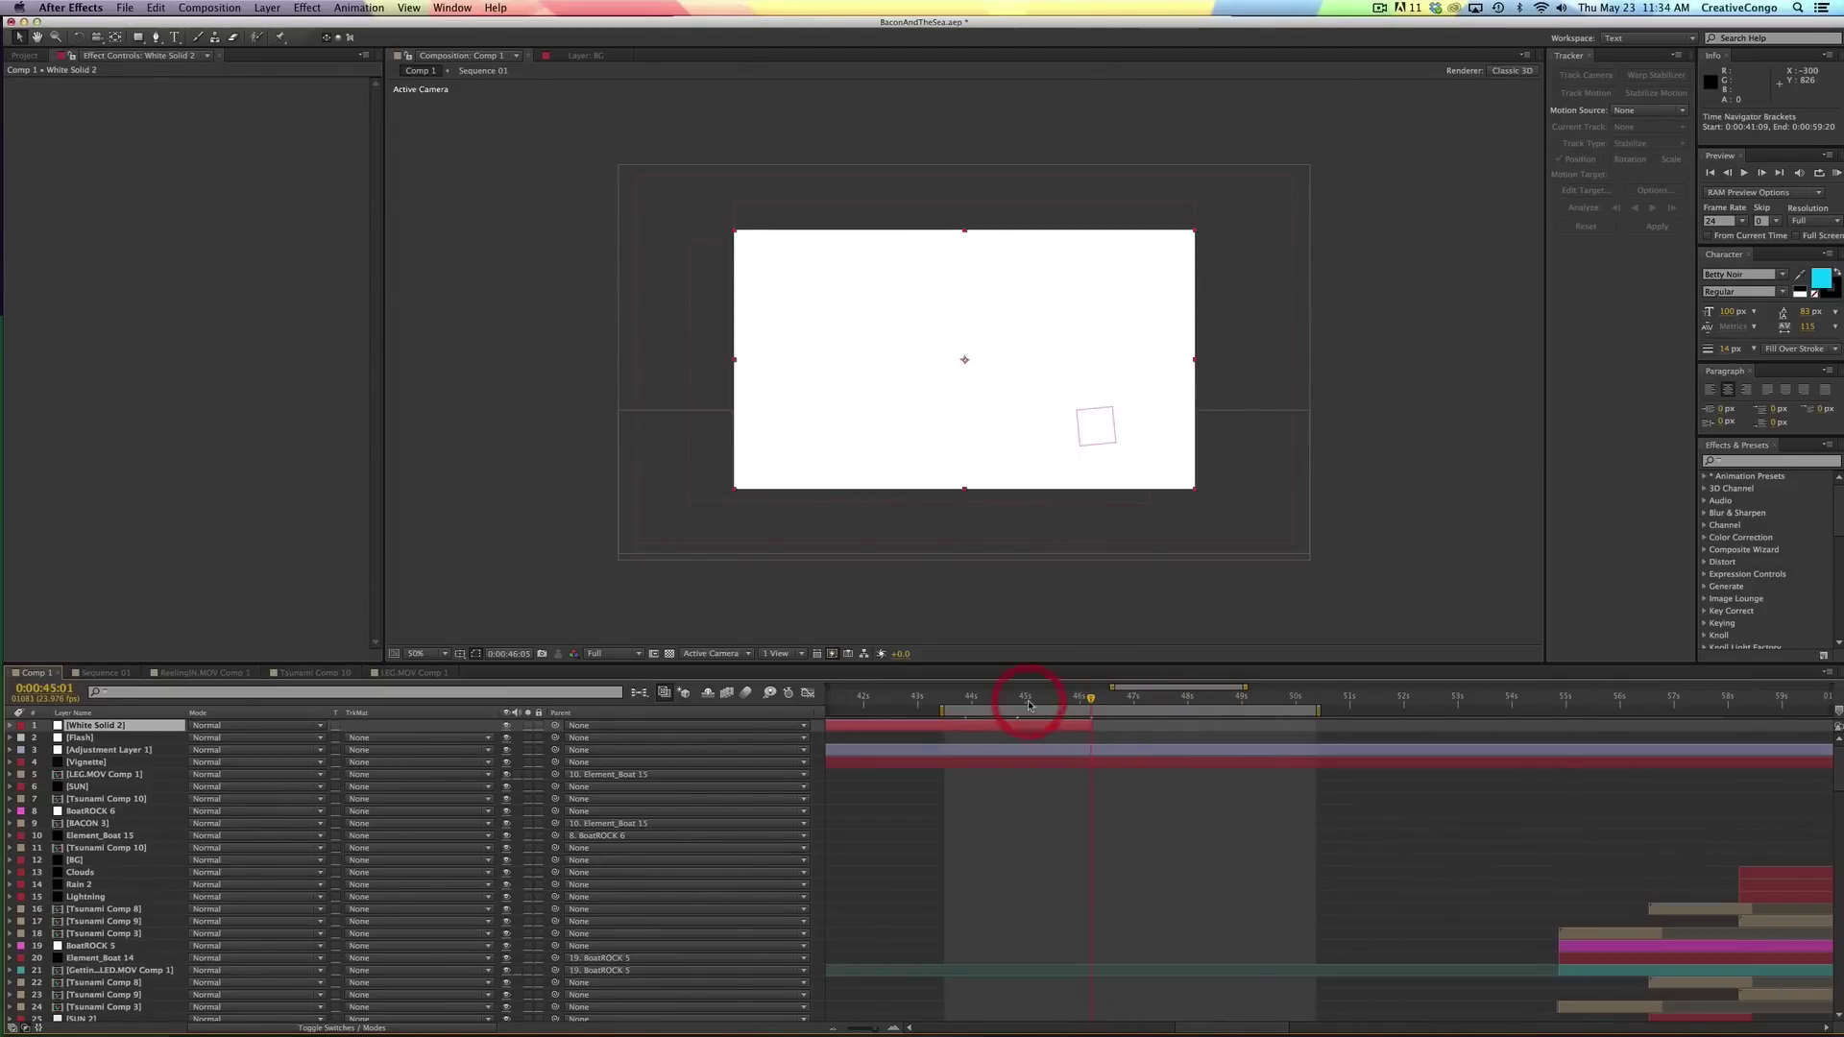
click(1036, 727)
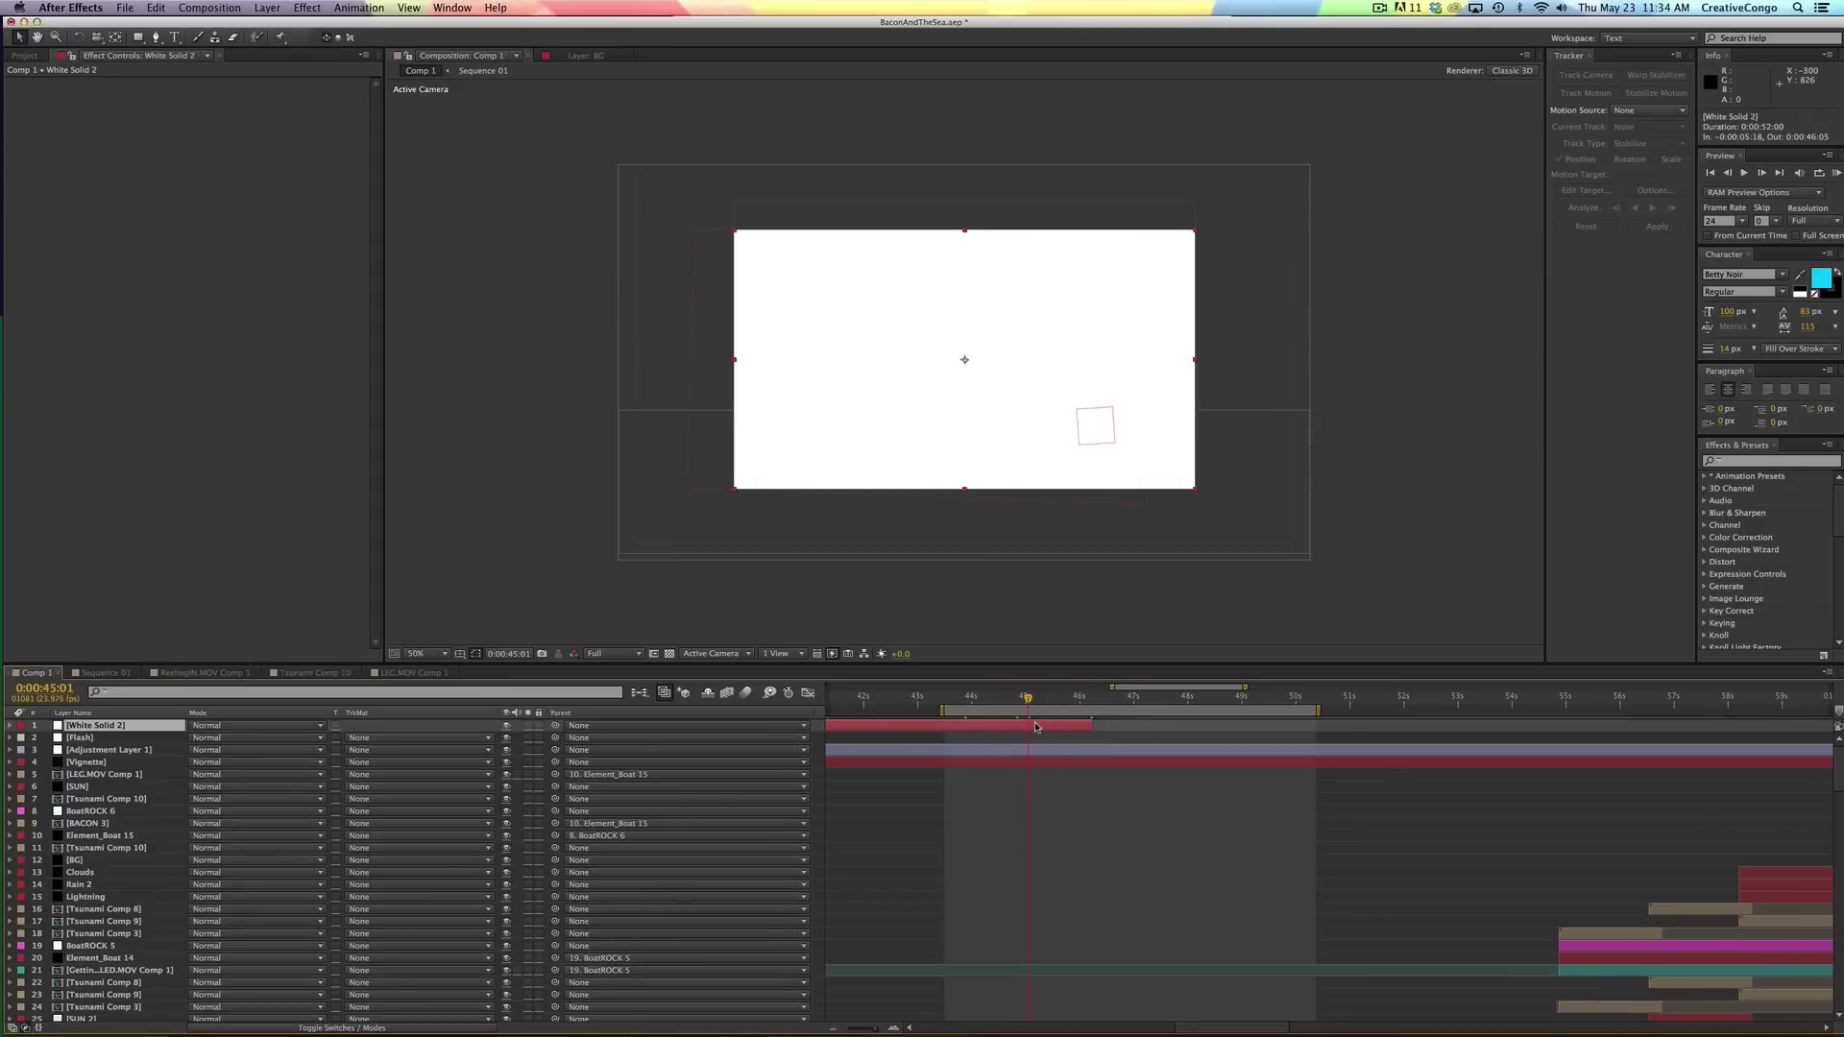
key(alt)
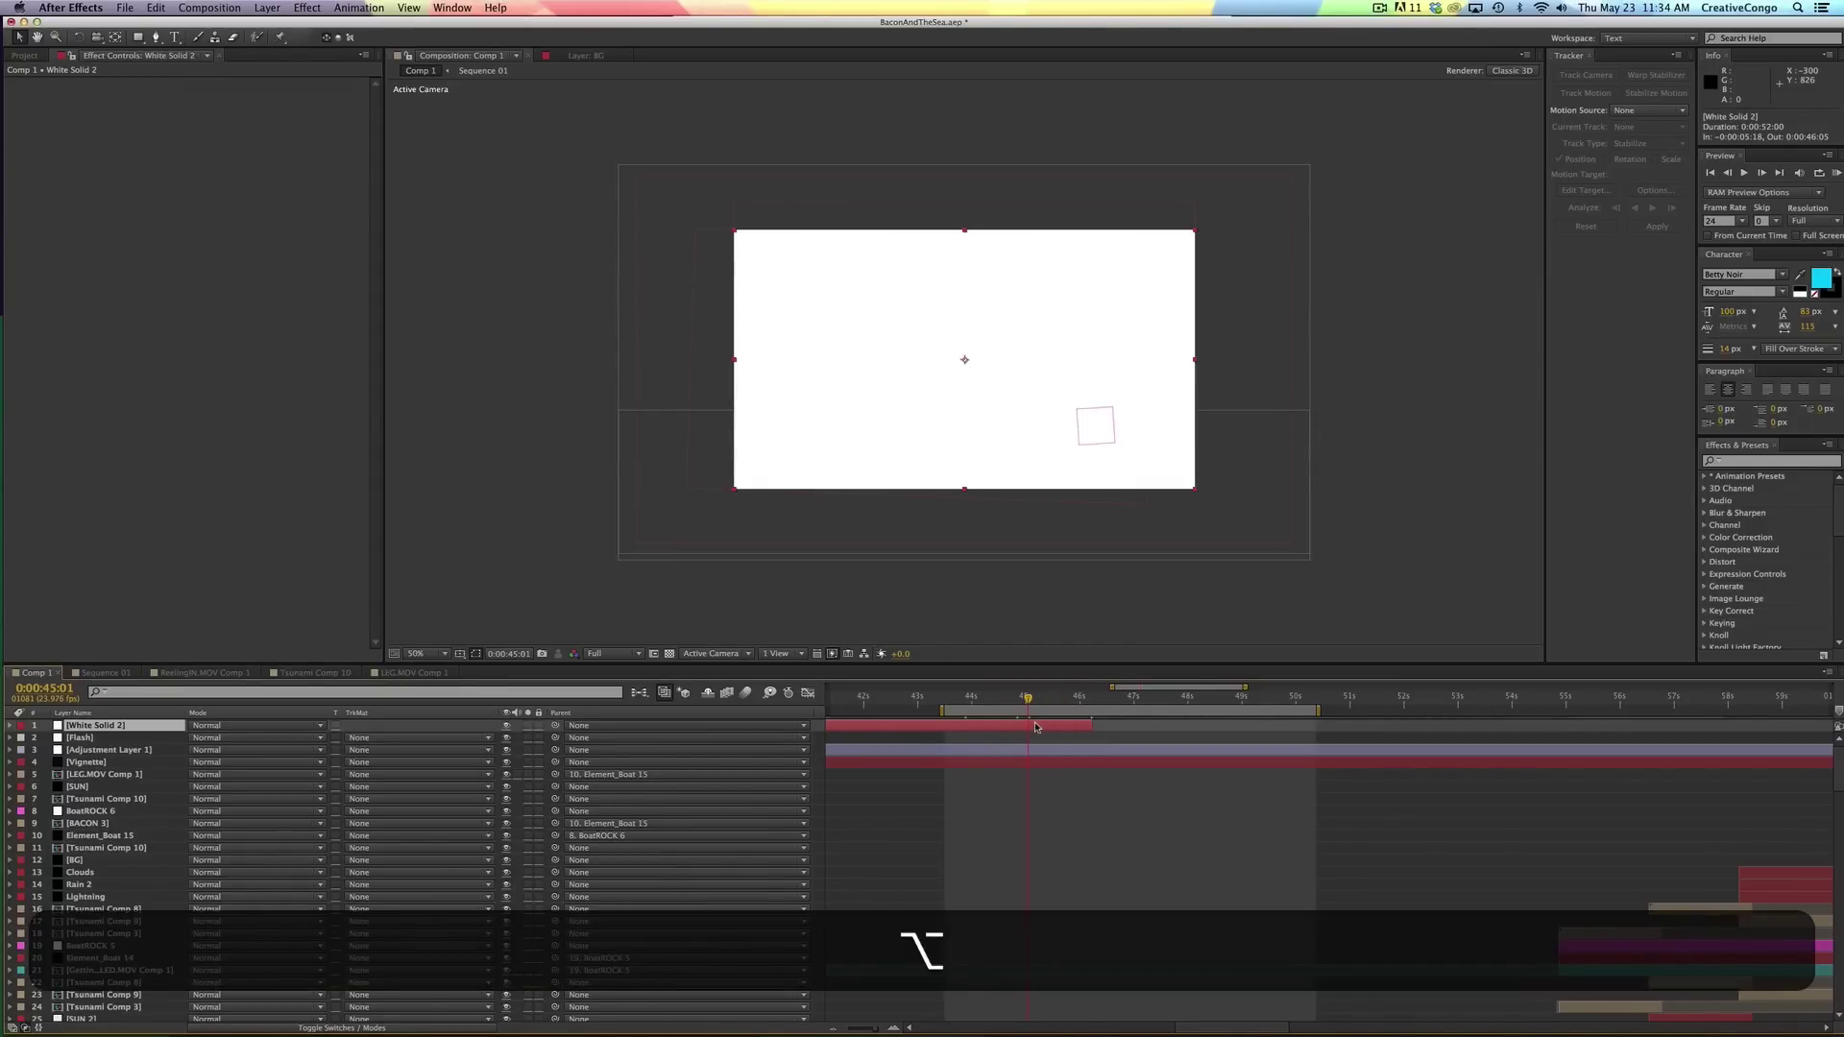
key(alt+bracketleft)
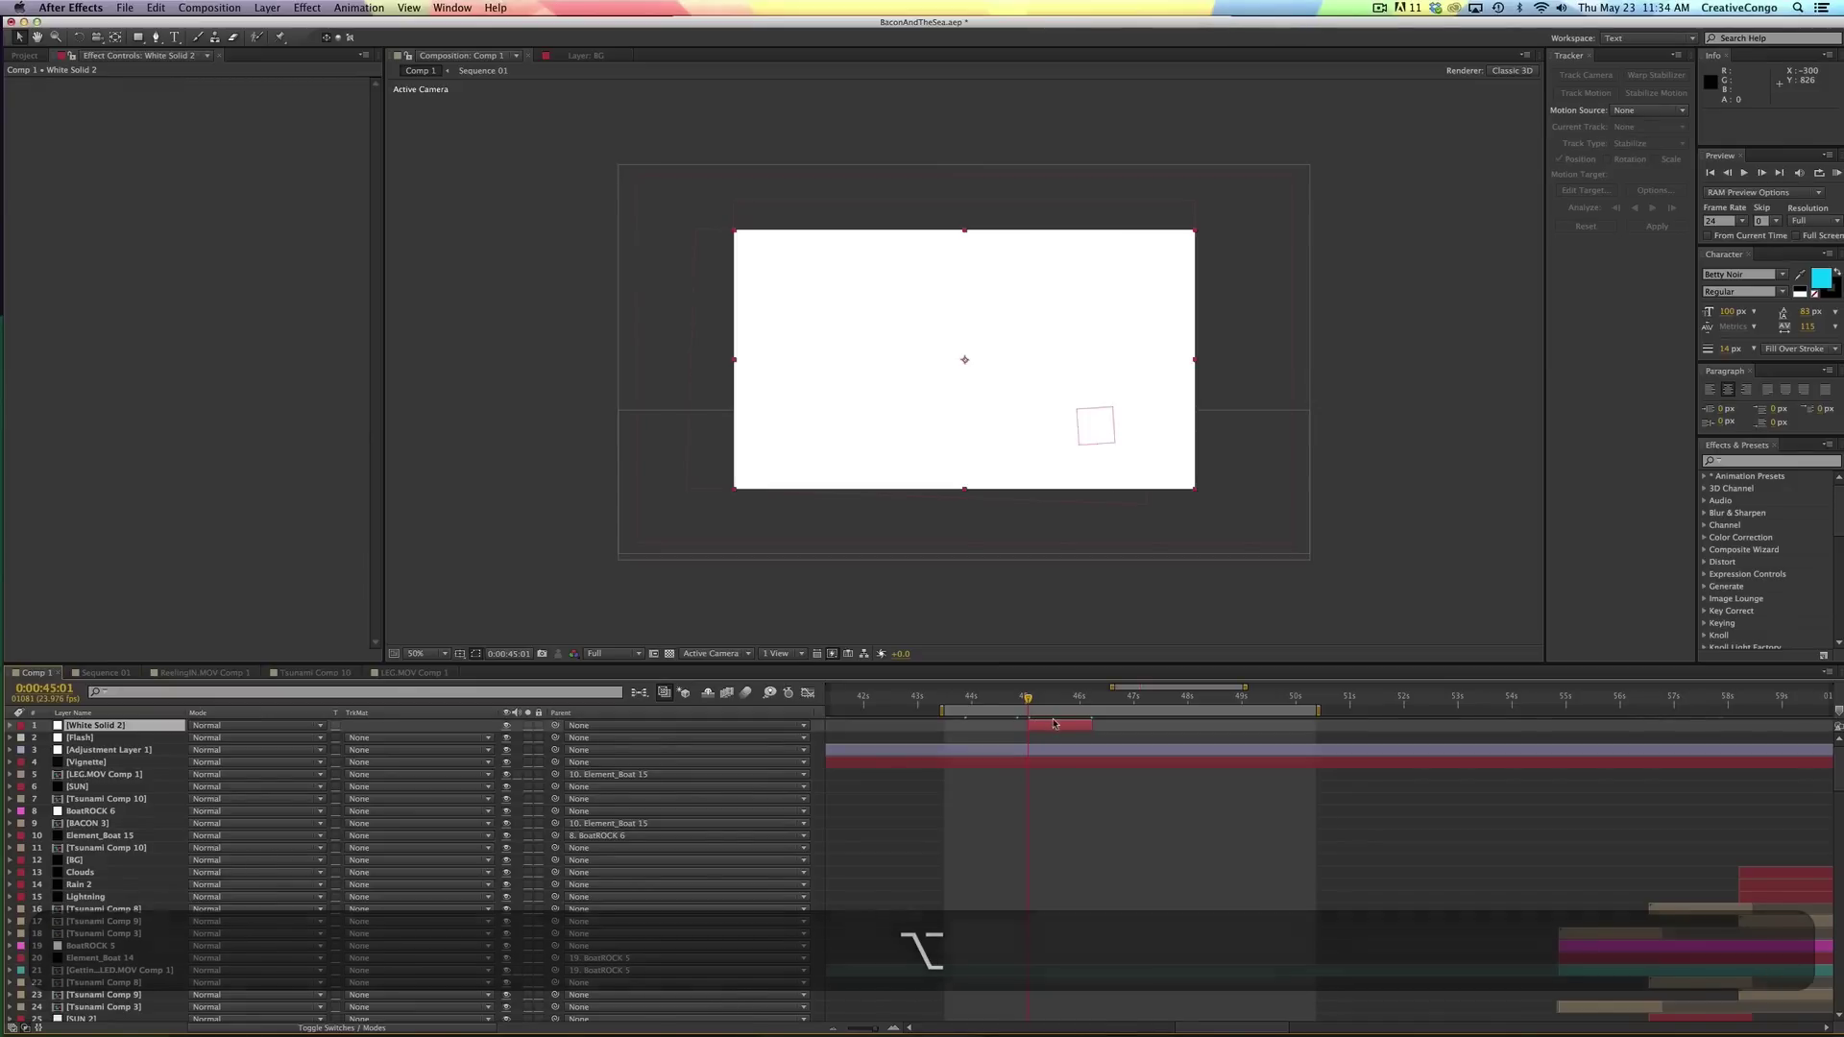
click(1054, 706)
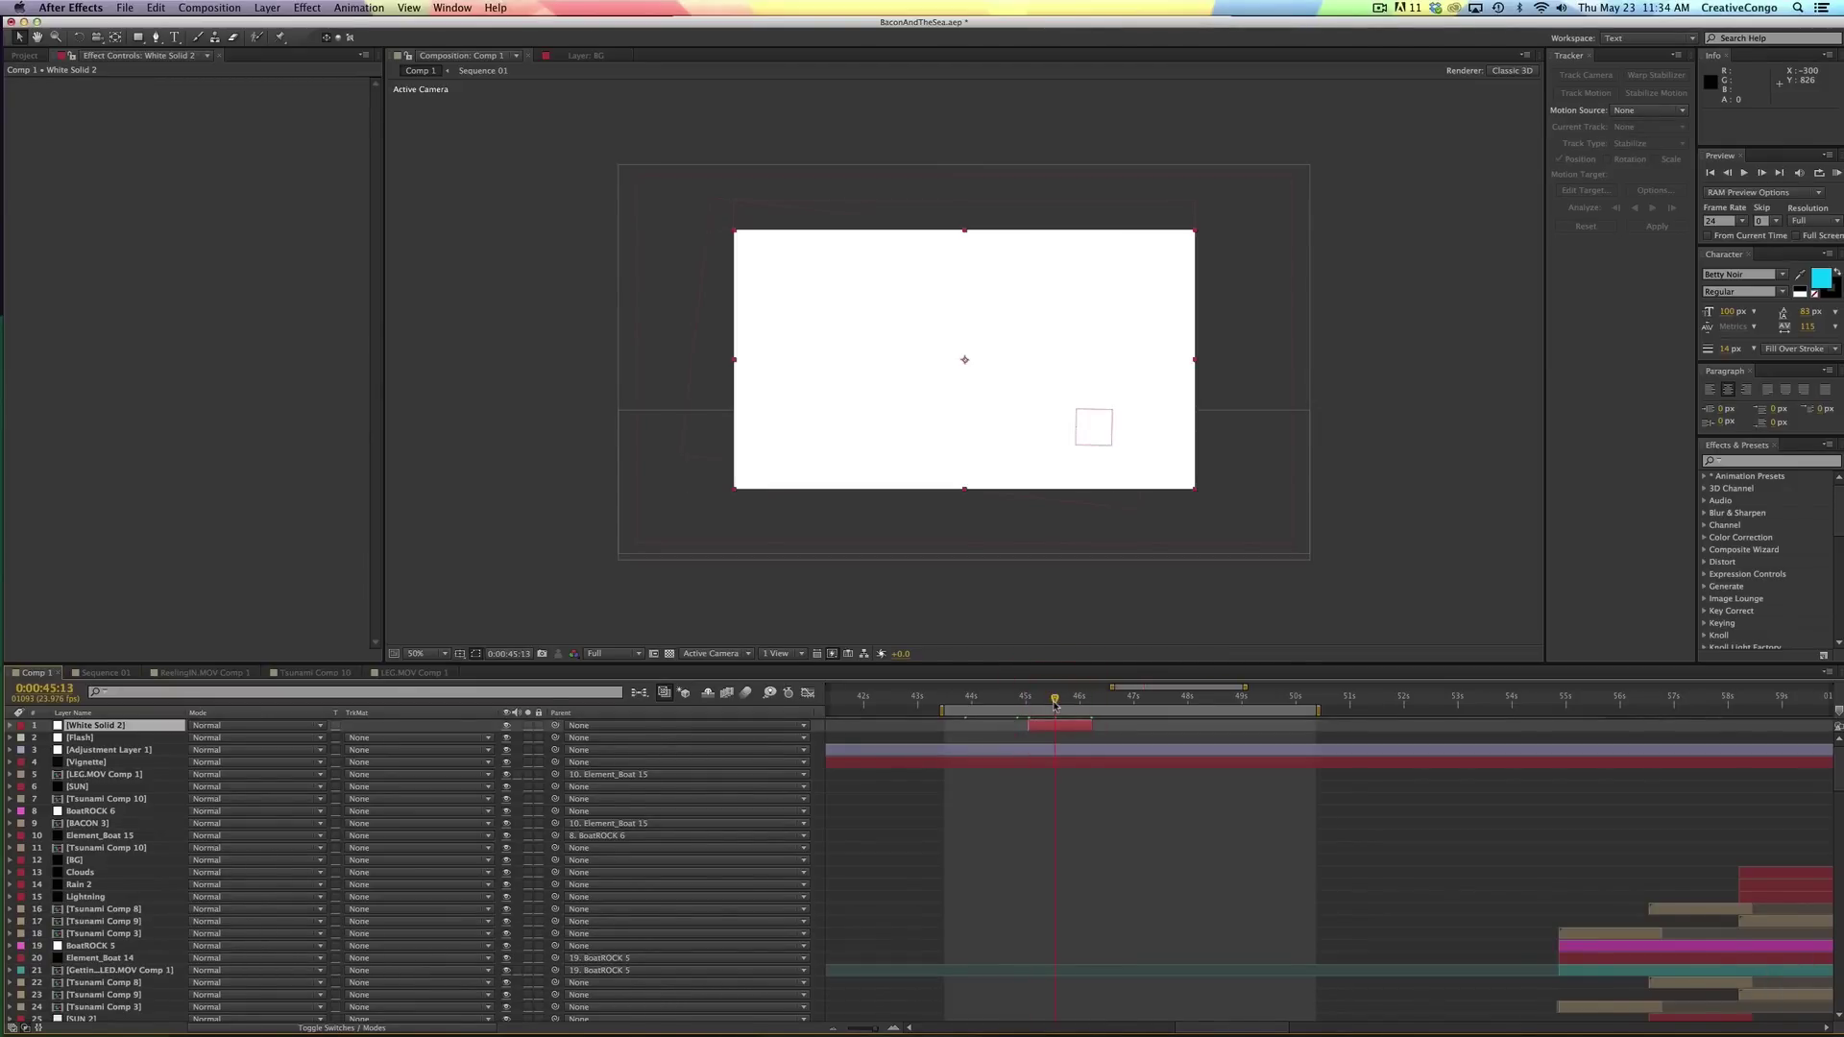
key(alt+bracketright)
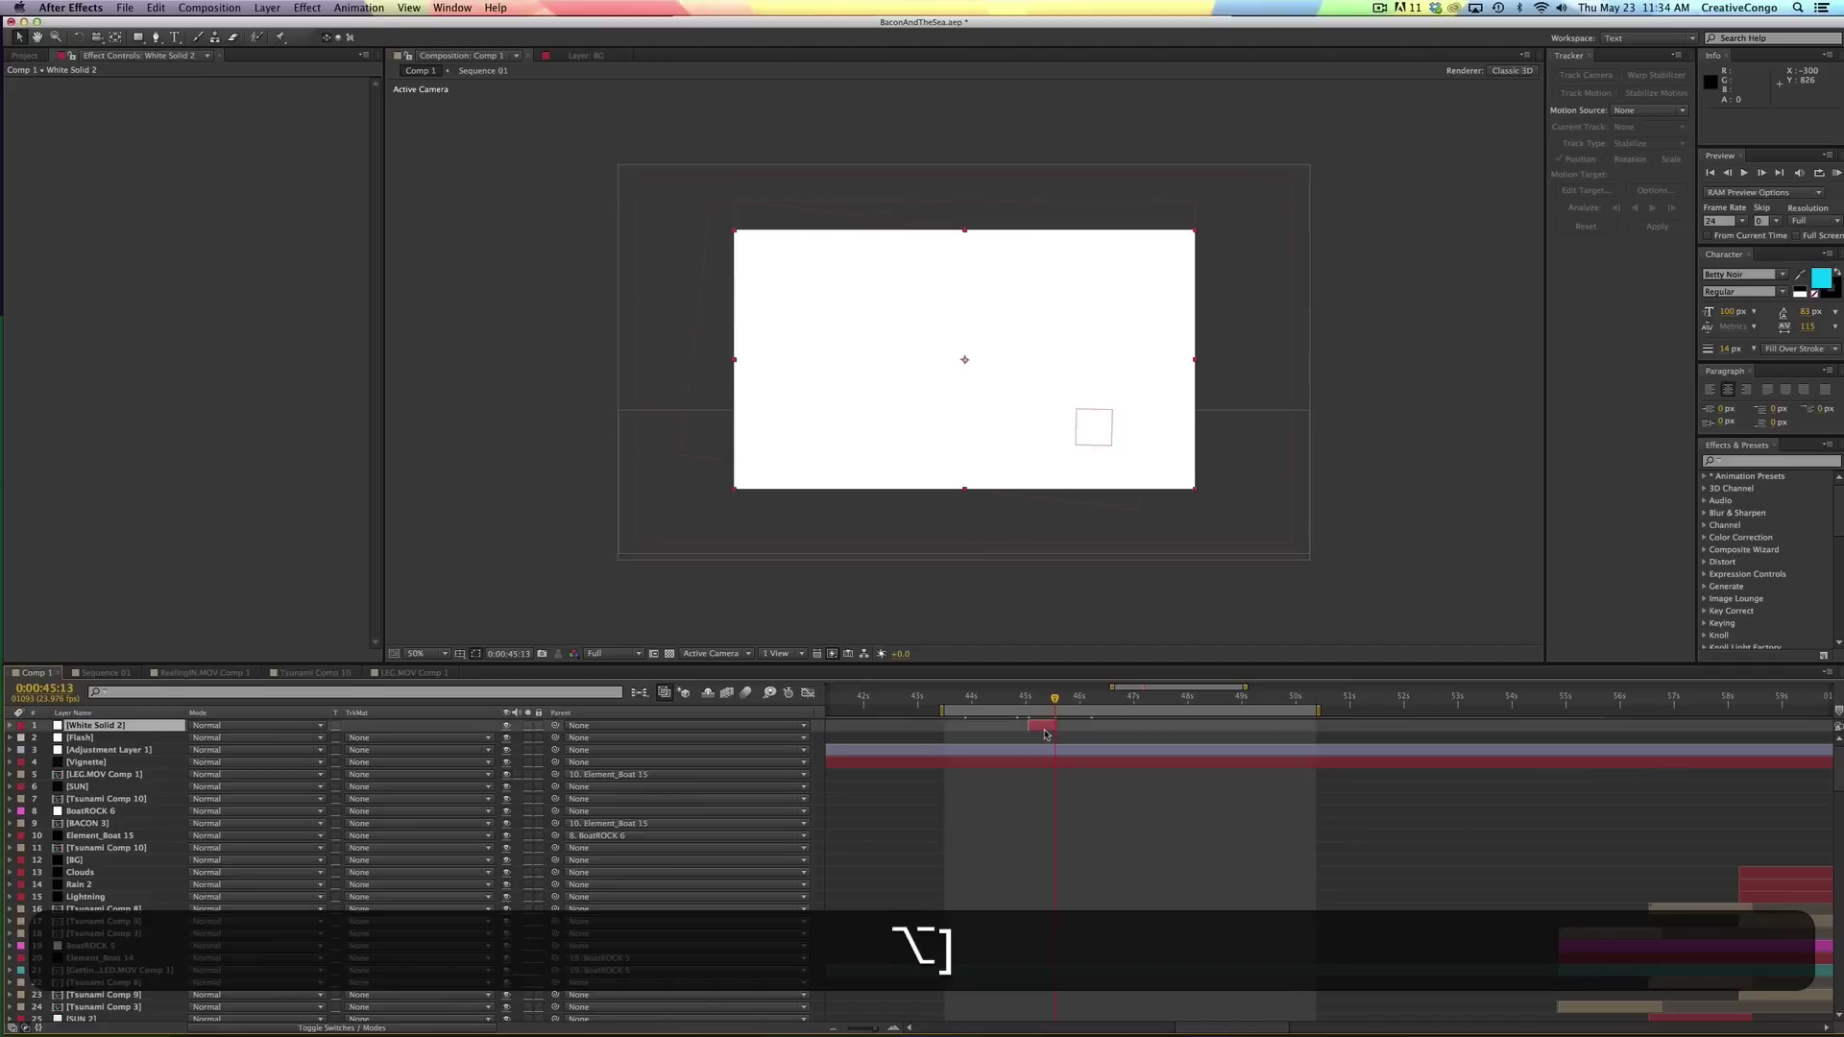
- Delete White Solid 2 so the fisherman boat scene shows at 0:00:45:13
key(BackSpace)
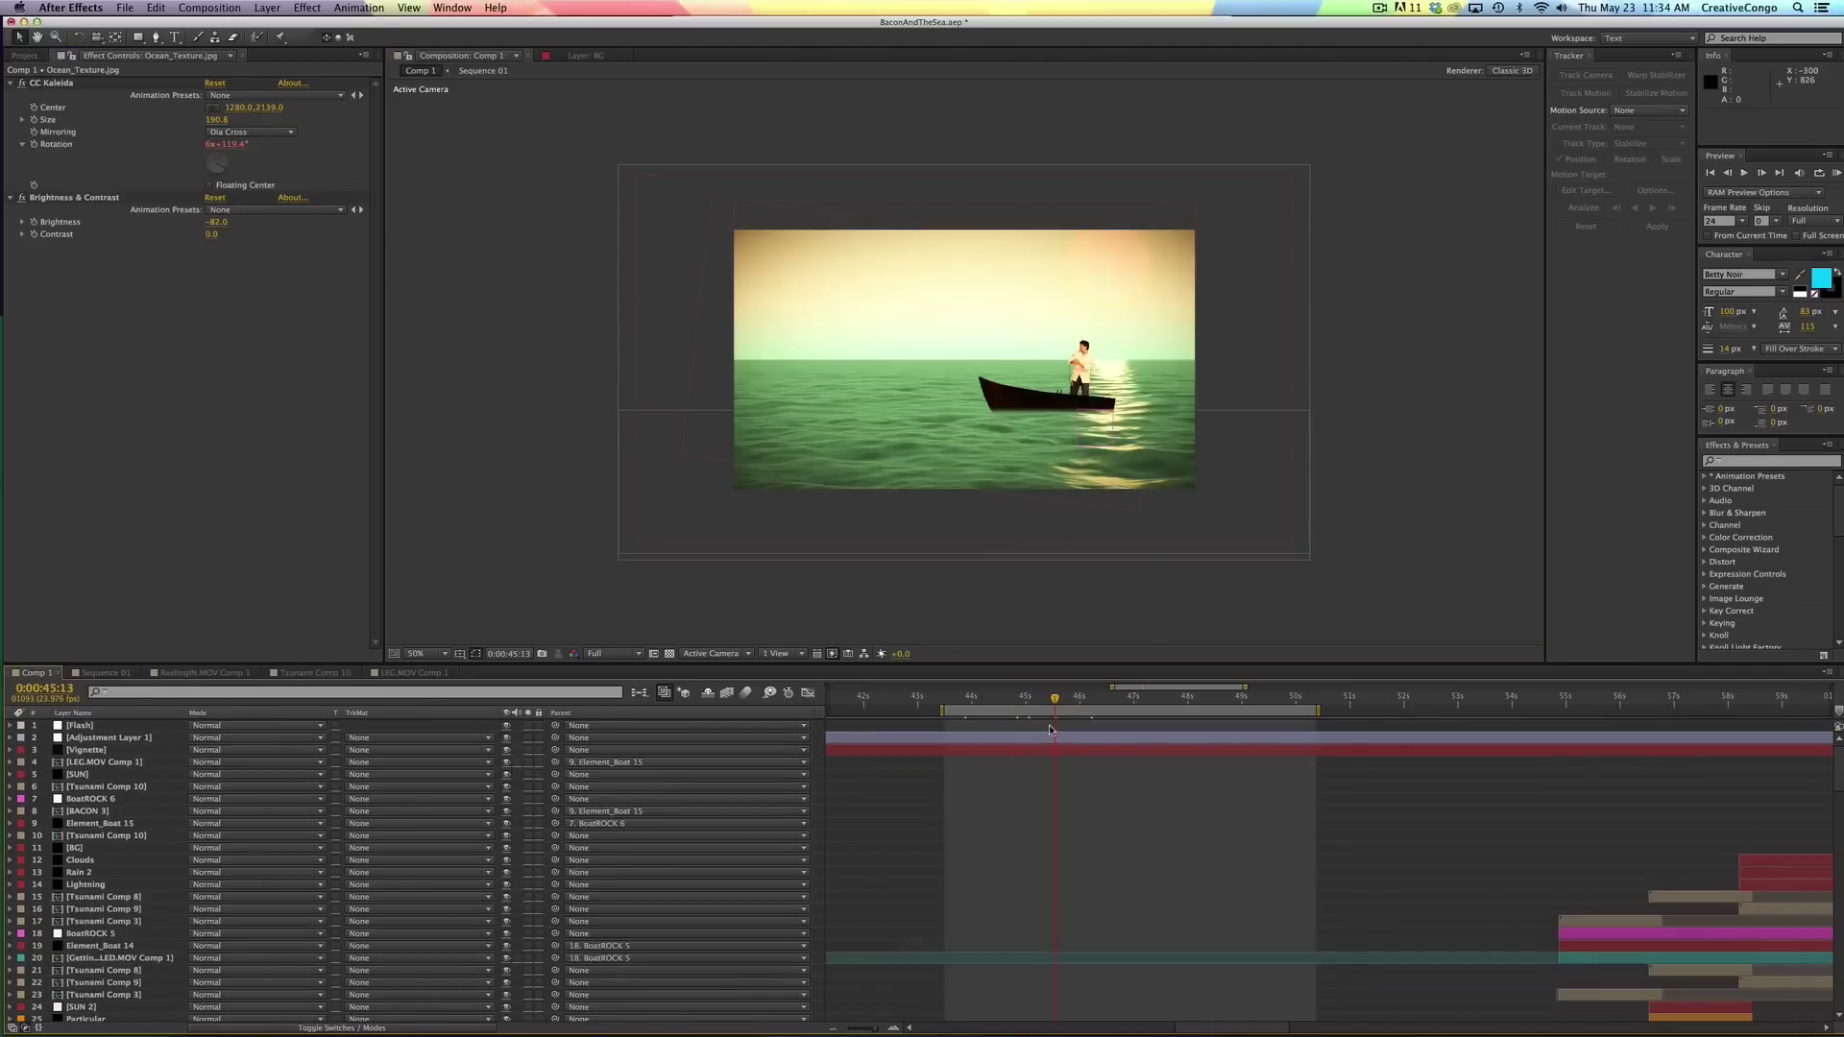